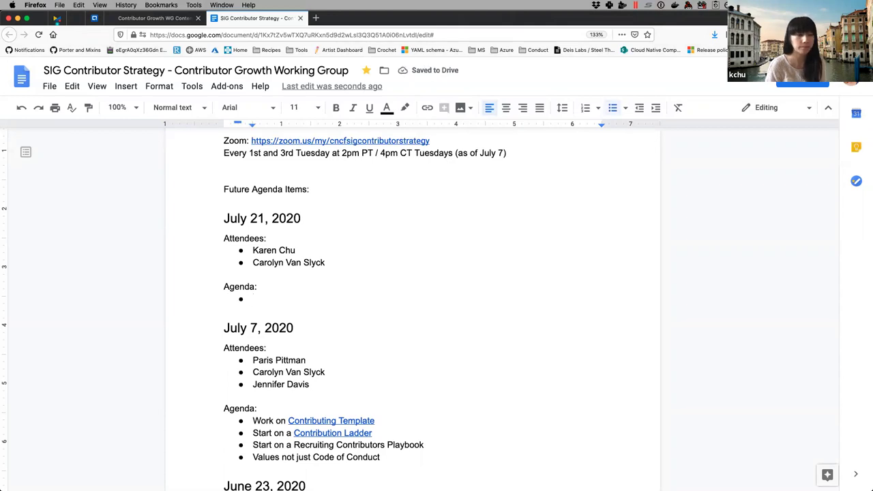
# - Copy the issue #48 address and paste it as a linked July 21 agenda bullet
pyautogui.click(153, 17)
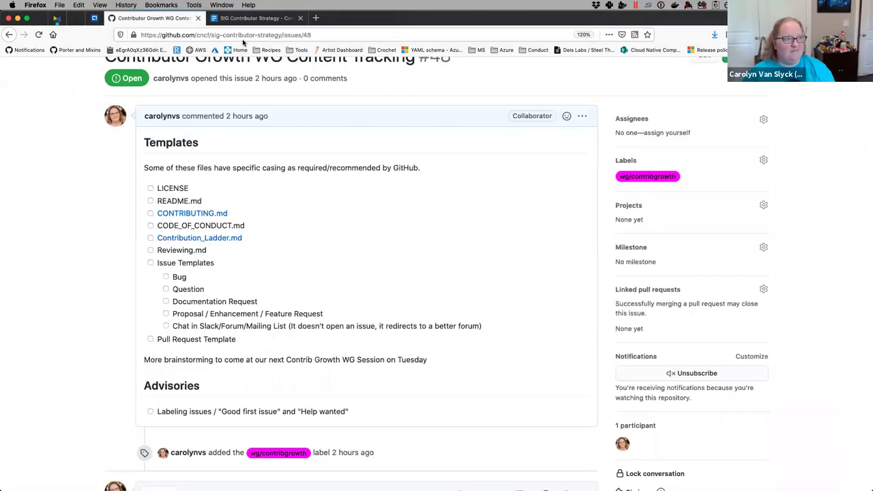
pyautogui.click(244, 35)
pyautogui.press('super+c')
pyautogui.click(255, 18)
pyautogui.press('super+v')
pyautogui.press('Return')
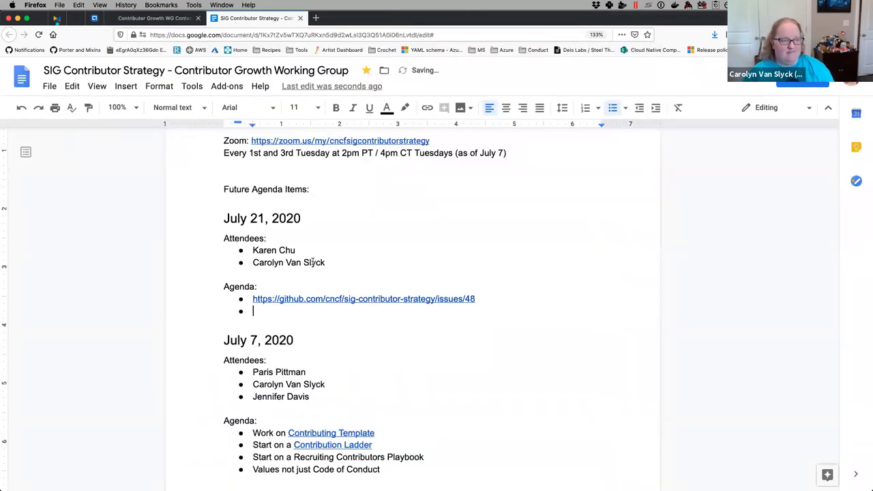
# - Scroll through the meeting notes, select the notes document's address, then dismiss the suggestions
pyautogui.scroll(-1, 397, 324)
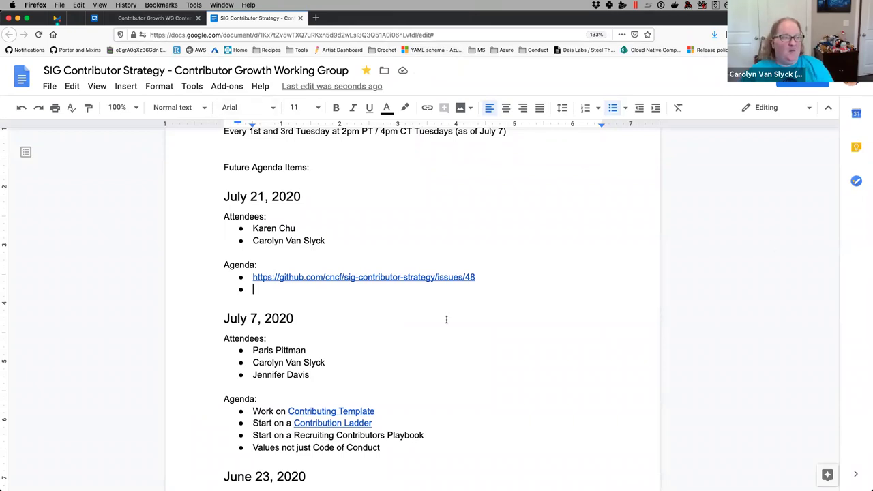
pyautogui.scroll(1, 446, 319)
pyautogui.scroll(4, 445, 319)
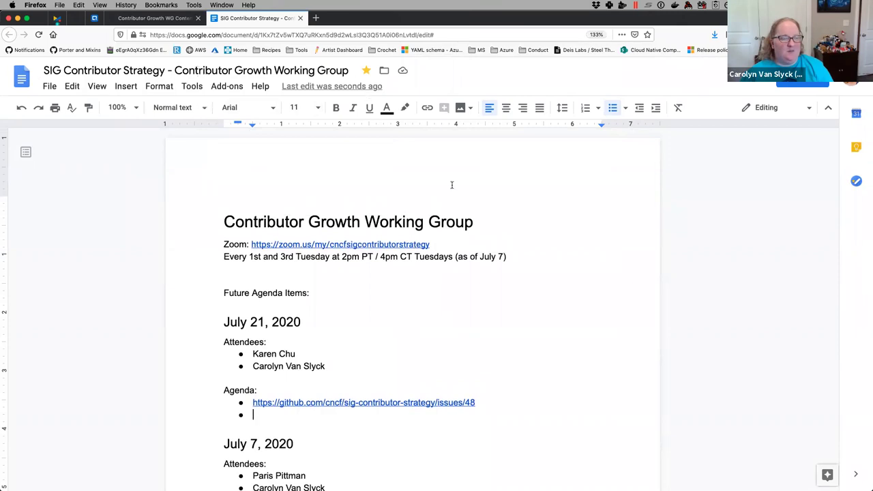
pyautogui.scroll(-5, 470, 298)
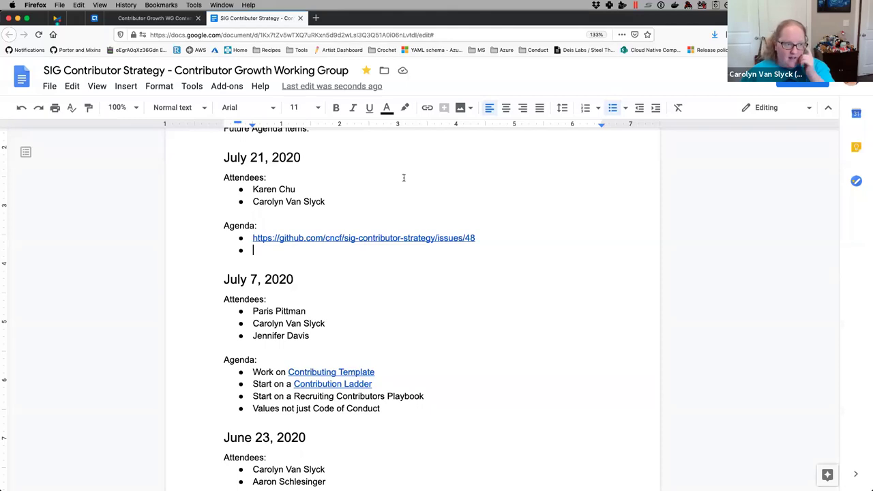
pyautogui.scroll(1, 534, 343)
pyautogui.scroll(1, 534, 343)
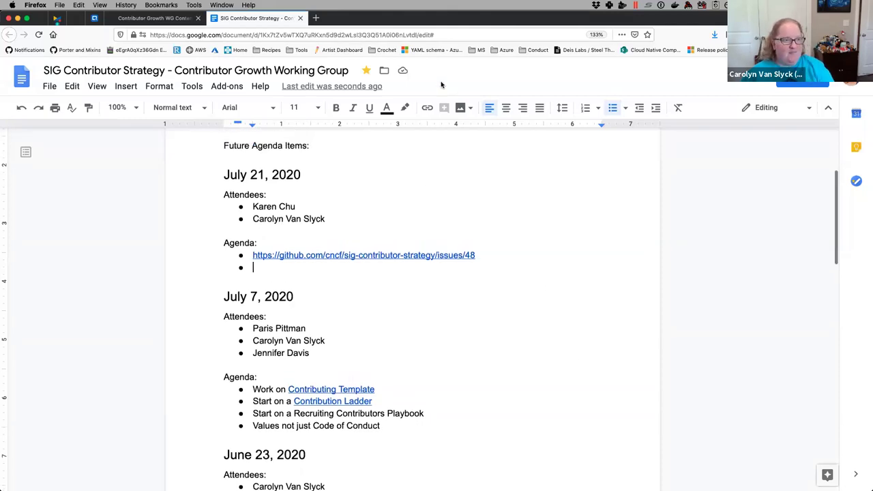
pyautogui.click(439, 34)
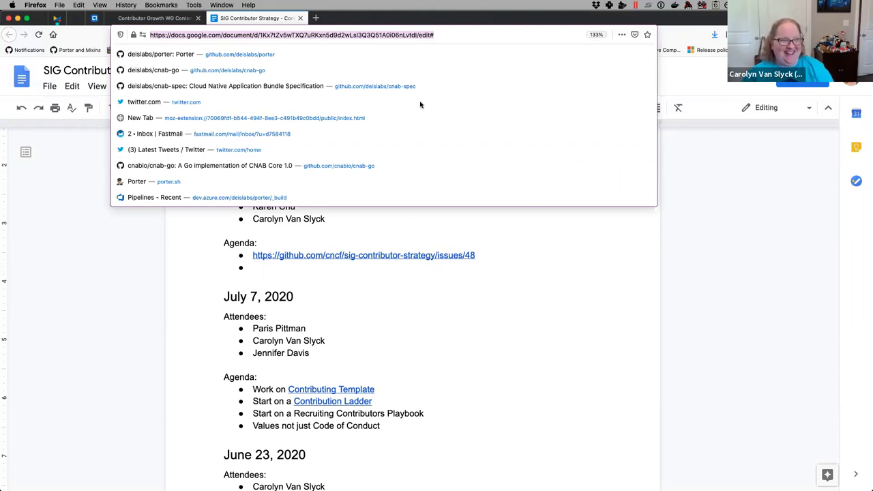
pyautogui.click(506, 290)
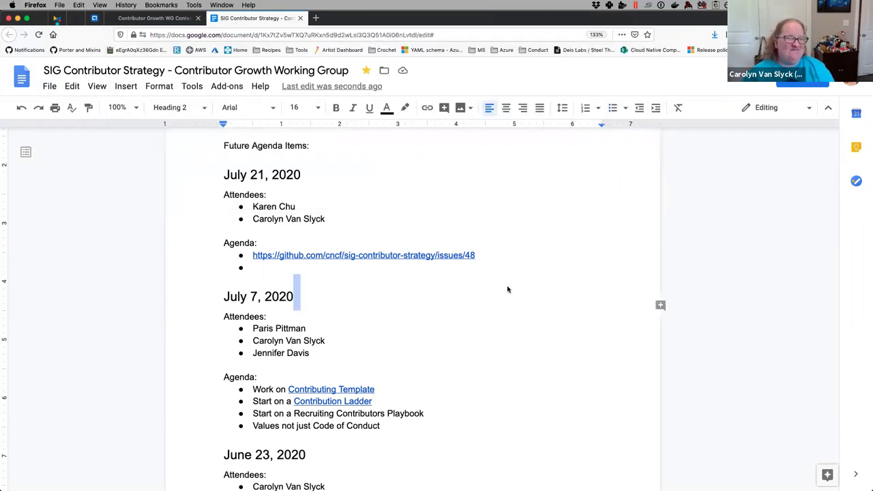
# - Return to issue #48 and scroll through its Templates checklist and Advisories section
pyautogui.click(147, 19)
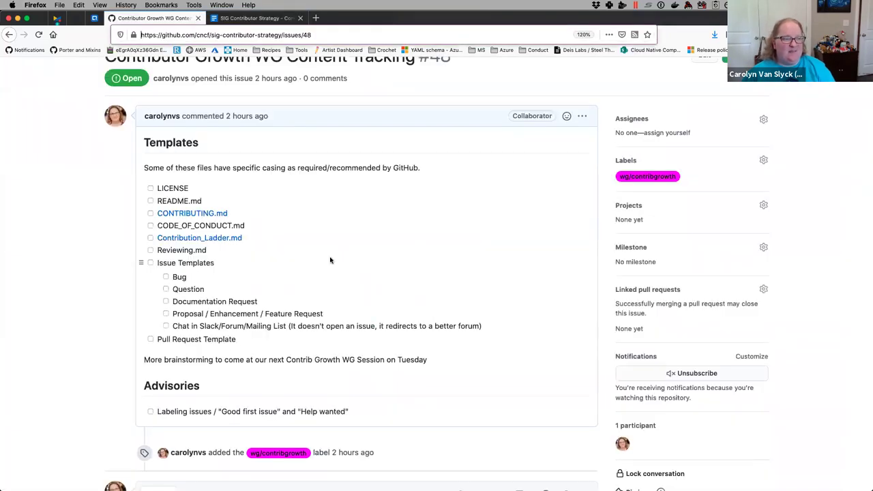
pyautogui.scroll(1, 376, 257)
pyautogui.scroll(3, 375, 257)
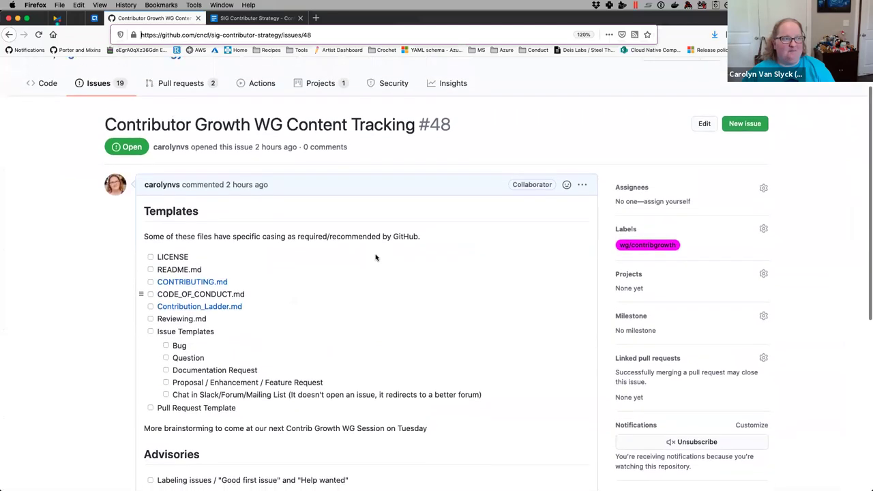
pyautogui.scroll(-2, 375, 257)
pyautogui.scroll(-2, 375, 257)
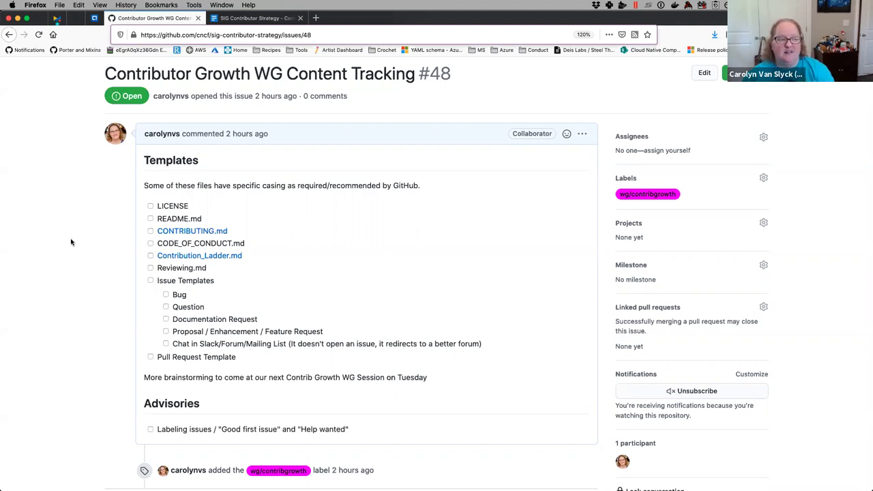
pyautogui.scroll(-1, 70, 241)
pyautogui.scroll(1, 71, 242)
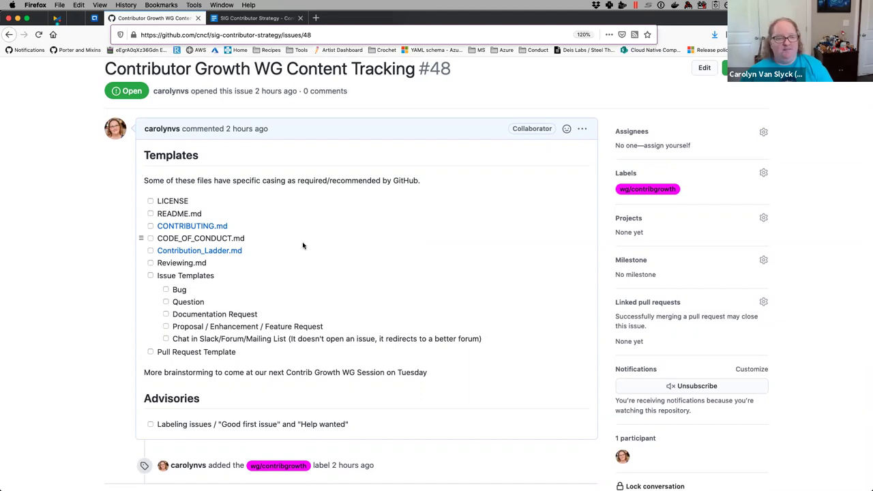
pyautogui.scroll(-1, 375, 274)
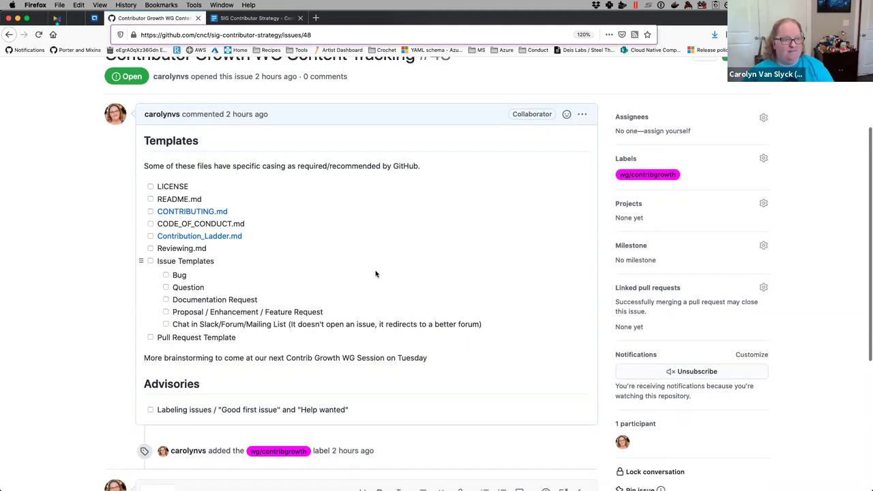
pyautogui.scroll(-1, 375, 274)
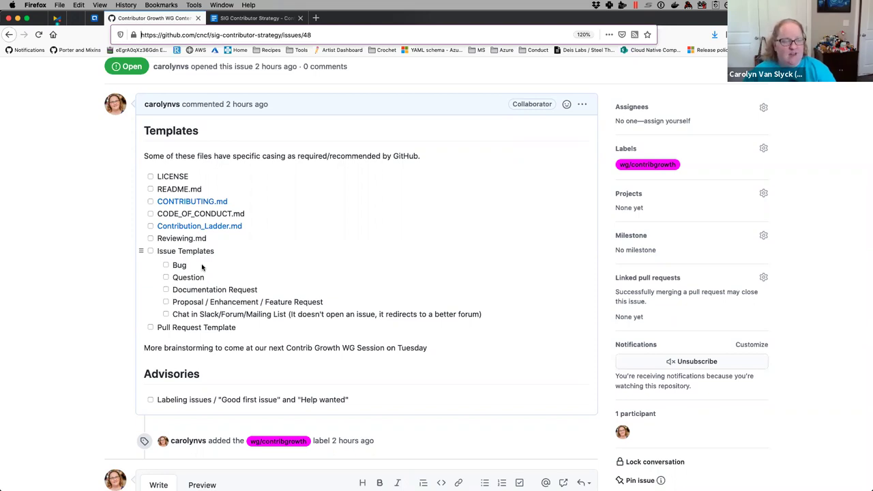
# - Open the project-template repository in a new tab, select its address, and return to the issue
pyautogui.click(315, 17)
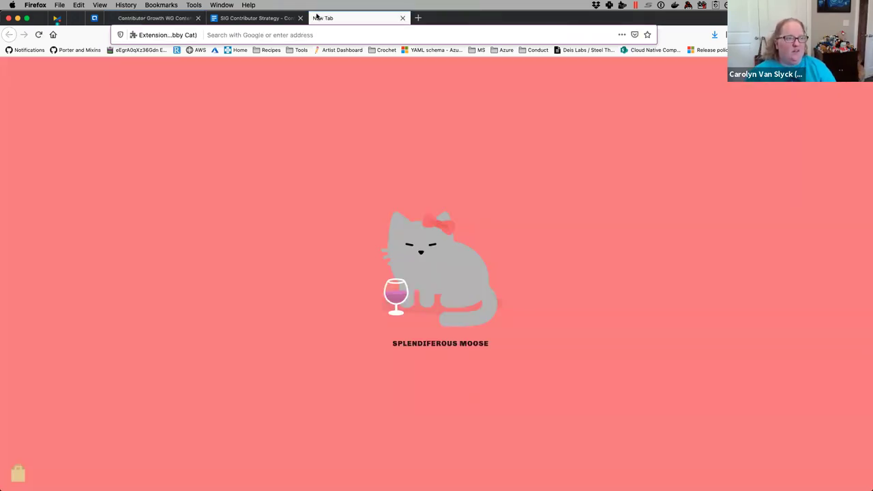
pyautogui.write('project-template')
pyautogui.press('Down')
pyautogui.press('Return')
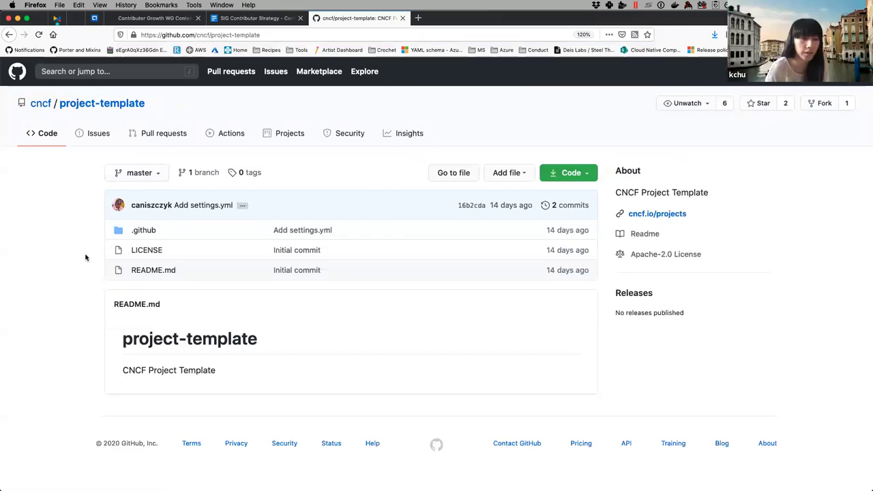
pyautogui.click(266, 34)
pyautogui.click(146, 18)
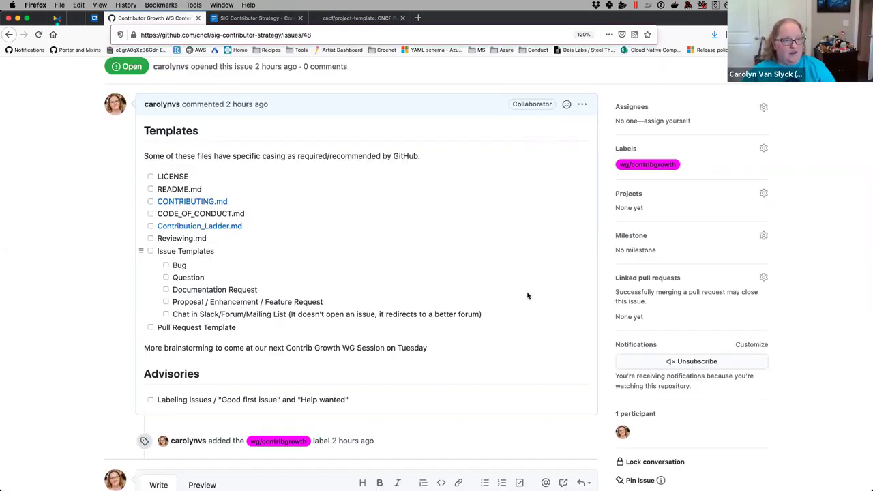
# - Add 'Most of /all of our templates should be saved to the project-templates repository after it is ready.'
pyautogui.click(581, 104)
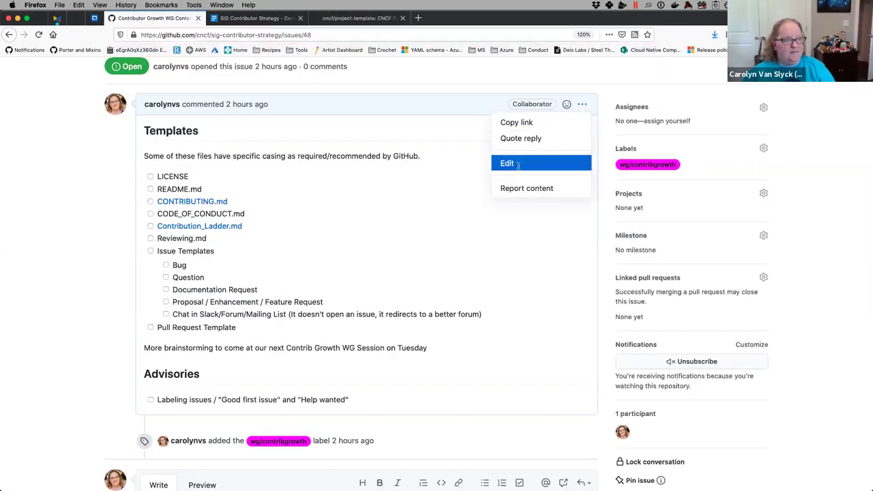
pyautogui.click(511, 163)
pyautogui.write('Mos')
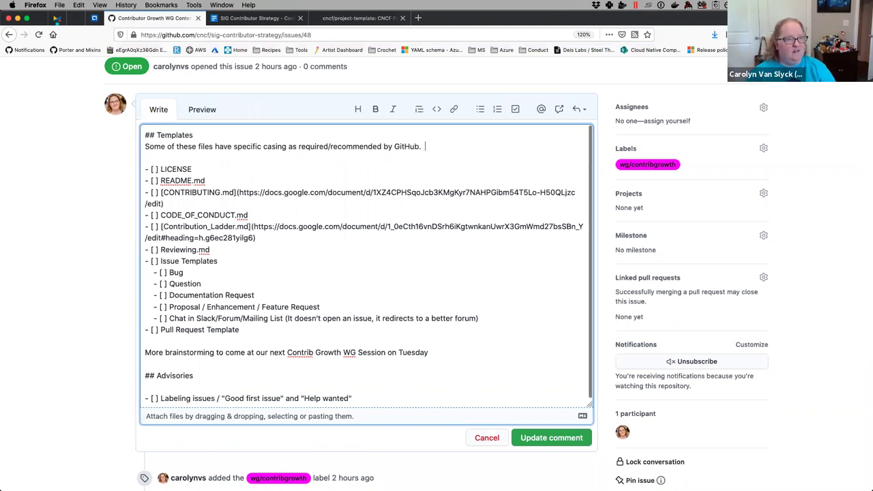
pyautogui.write('t of ')
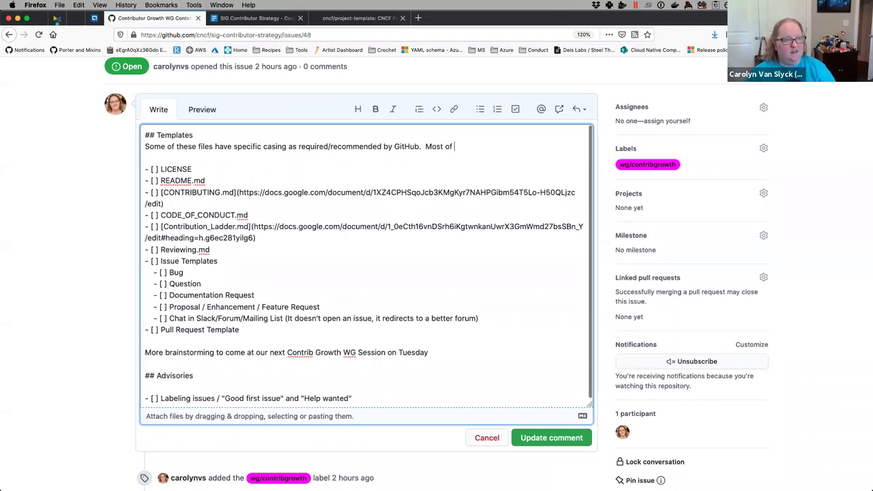
pyautogui.press('BackSpace')
pyautogui.press('BackSpace')
pyautogui.press('BackSpace')
pyautogui.press('BackSpace')
pyautogui.write('/all o')
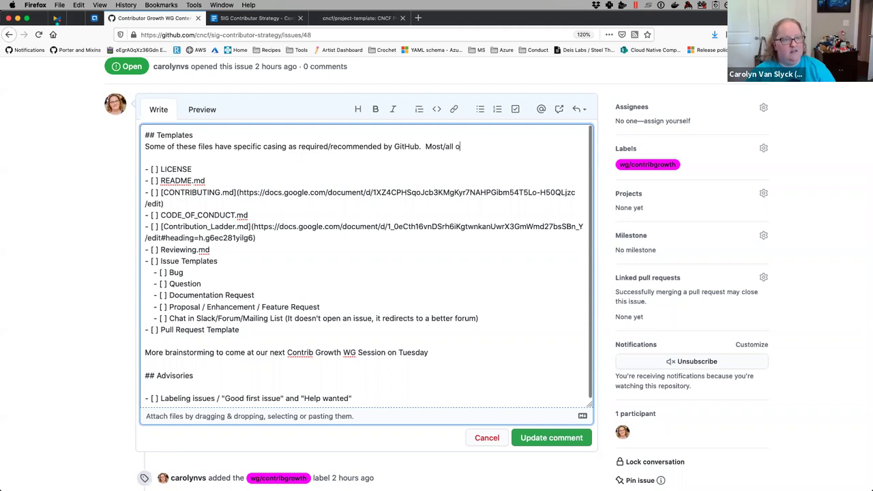
pyautogui.write('f our templates should b')
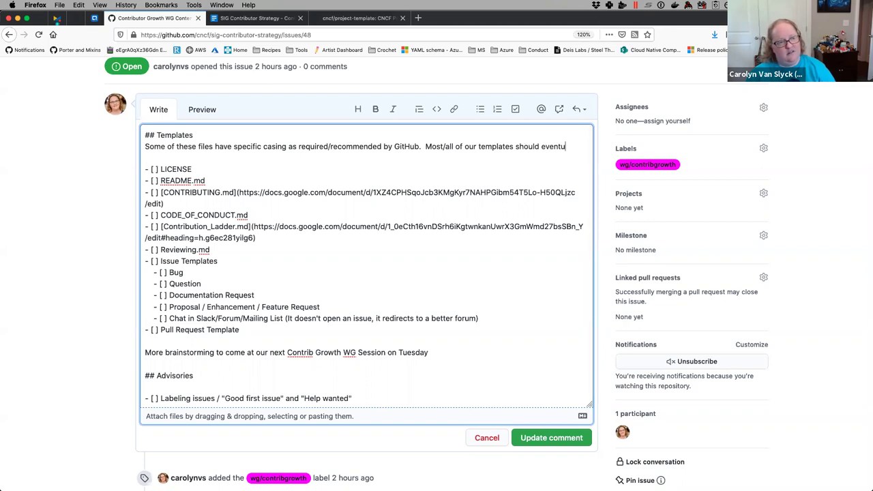
pyautogui.press('BackSpace')
pyautogui.press('BackSpace')
pyautogui.press('BackSpace')
pyautogui.write('be ')
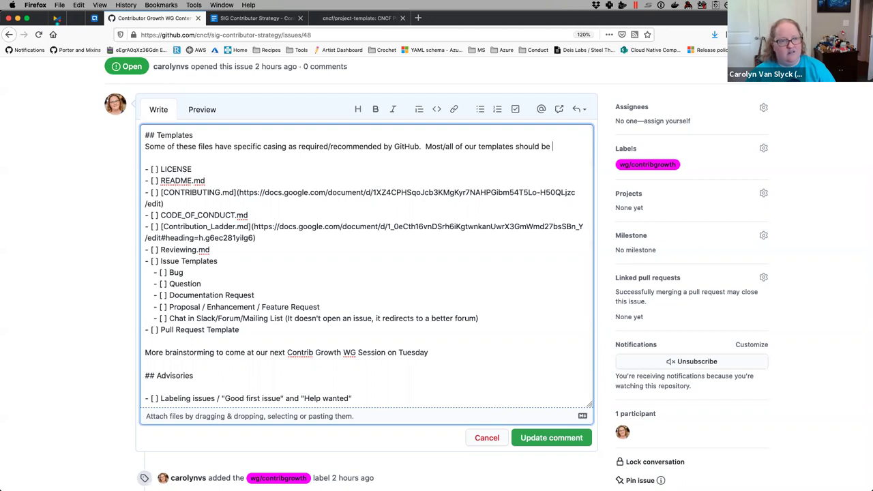
pyautogui.write('saved to ')
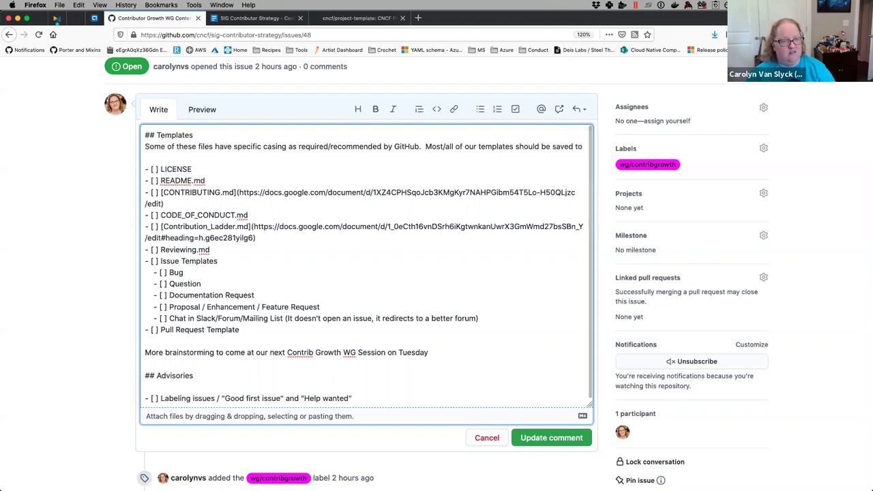
pyautogui.write('the project-templ')
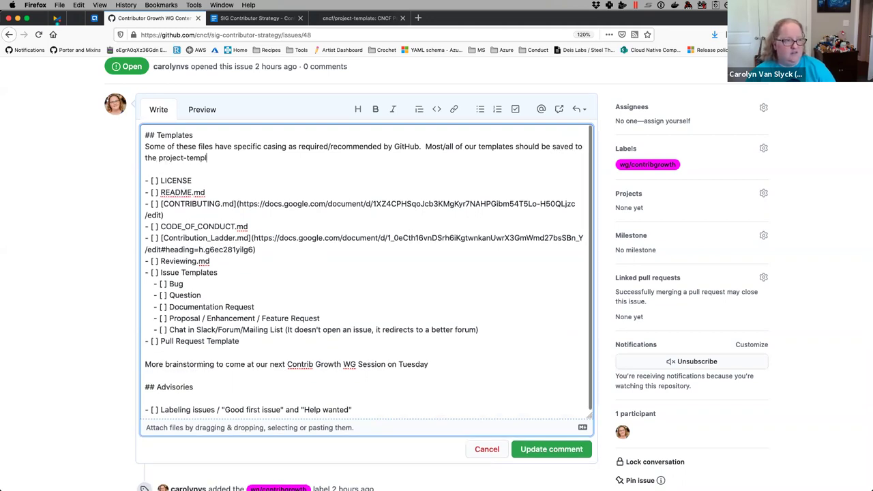
pyautogui.write('ates repository after ')
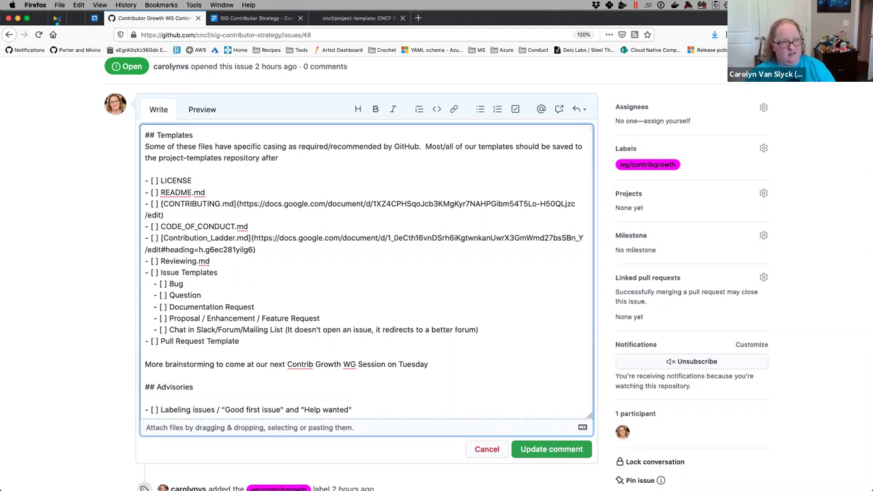
pyautogui.write('t')
pyautogui.press('BackSpace')
pyautogui.write('it is ready')
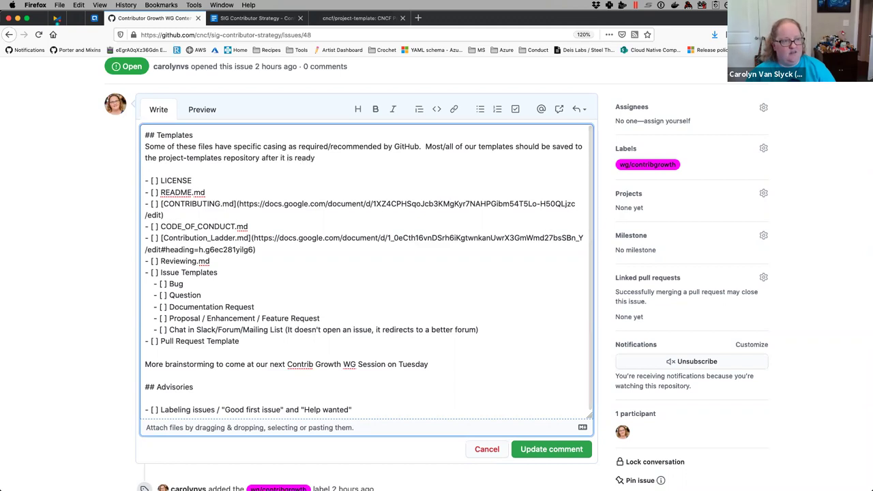
pyautogui.write('.')
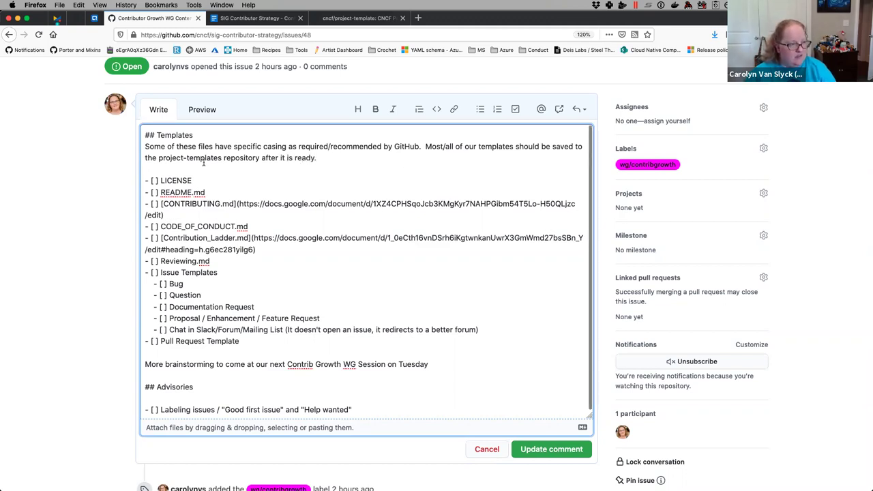
# - Wrap project-templates in link markup and preview the rendered comment
pyautogui.click(223, 158)
pyautogui.write('[')
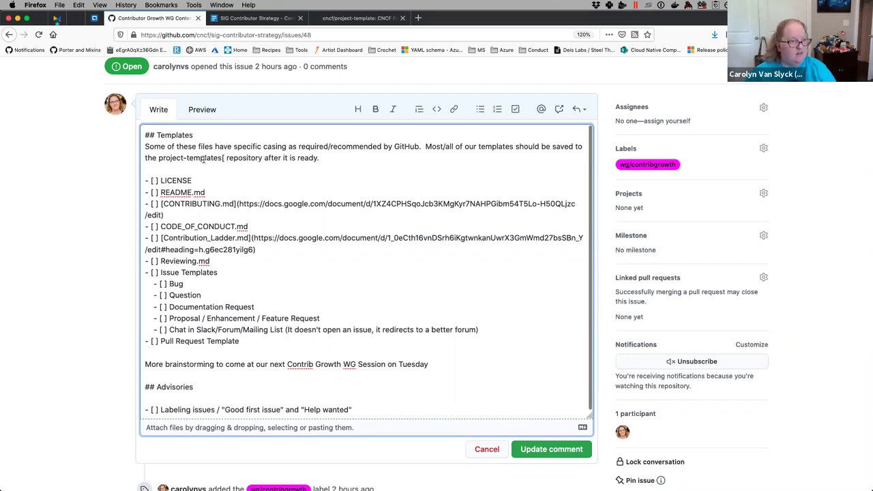
pyautogui.press('BackSpace')
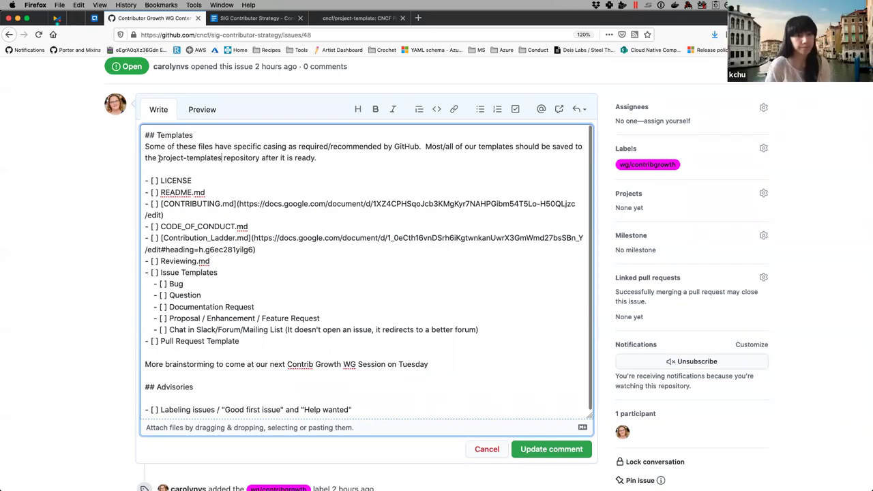
pyautogui.keyDown('shift'); pyautogui.click(157, 157); pyautogui.keyUp('shift')
pyautogui.click(452, 109)
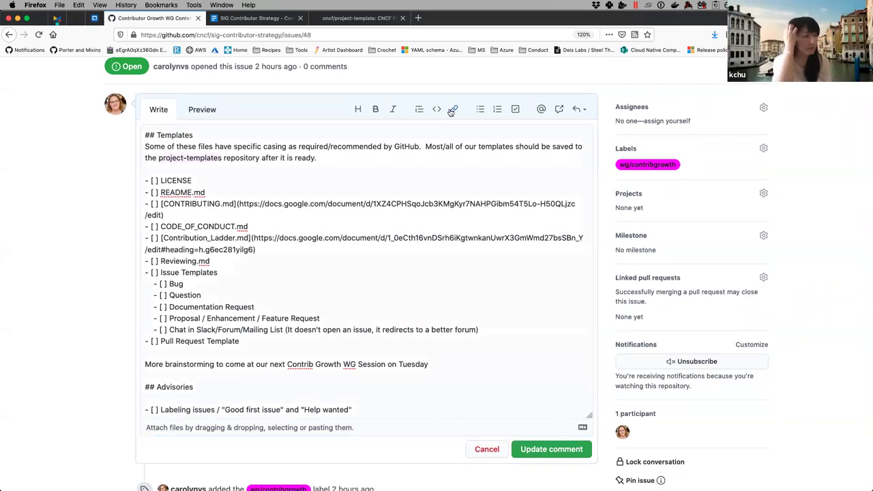
pyautogui.click(202, 109)
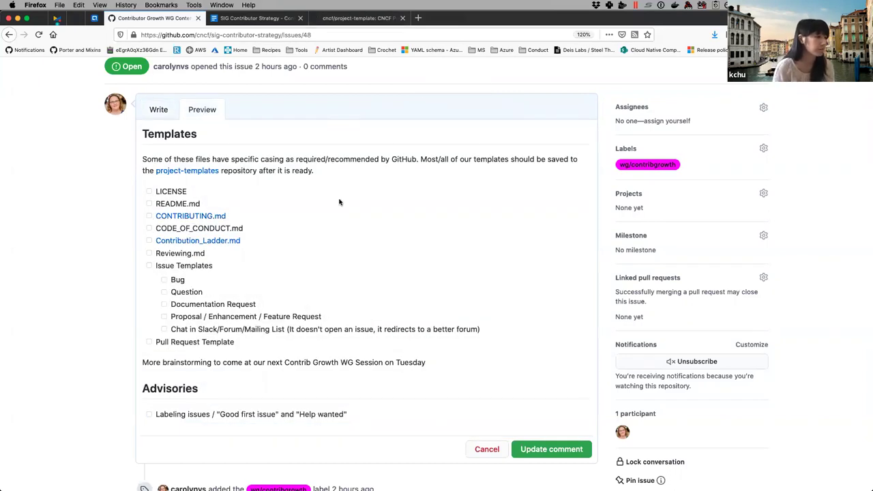
# - Check the project-template repo, then open porter-skeletor's Use this template form in a new tab
pyautogui.click(344, 19)
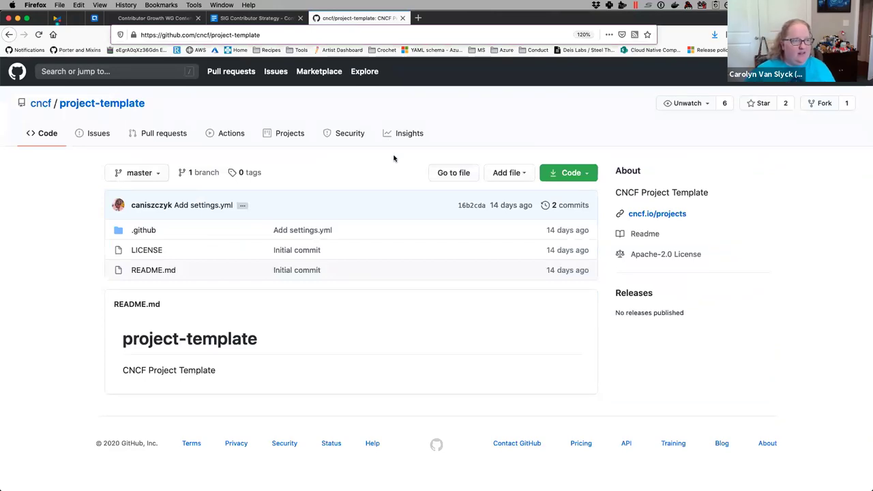
pyautogui.click(161, 18)
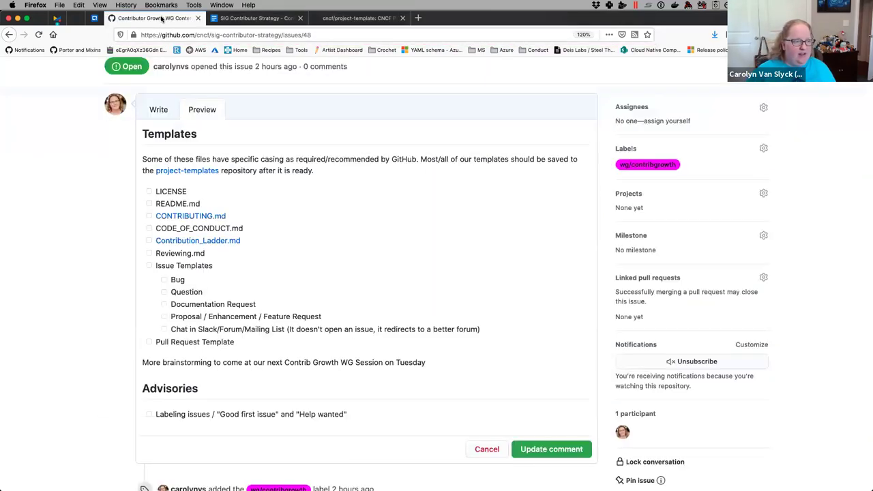
pyautogui.click(356, 18)
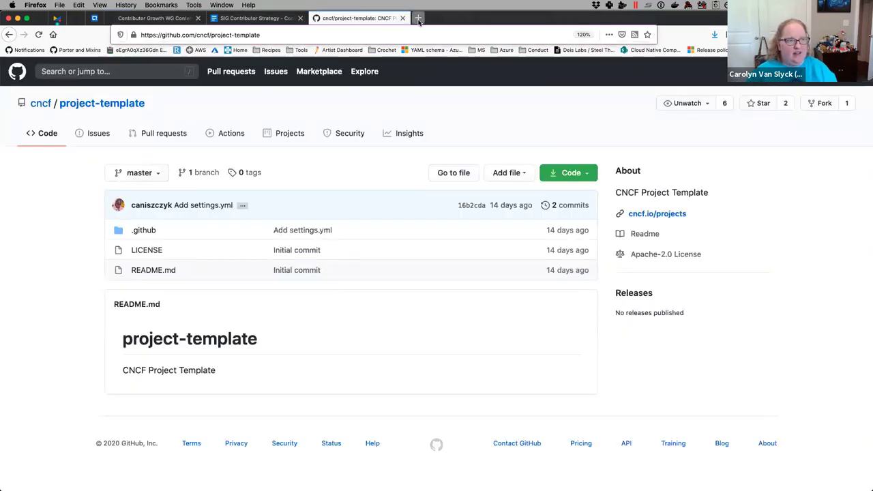
pyautogui.click(418, 18)
pyautogui.write('skele')
pyautogui.press('Down')
pyautogui.press('Return')
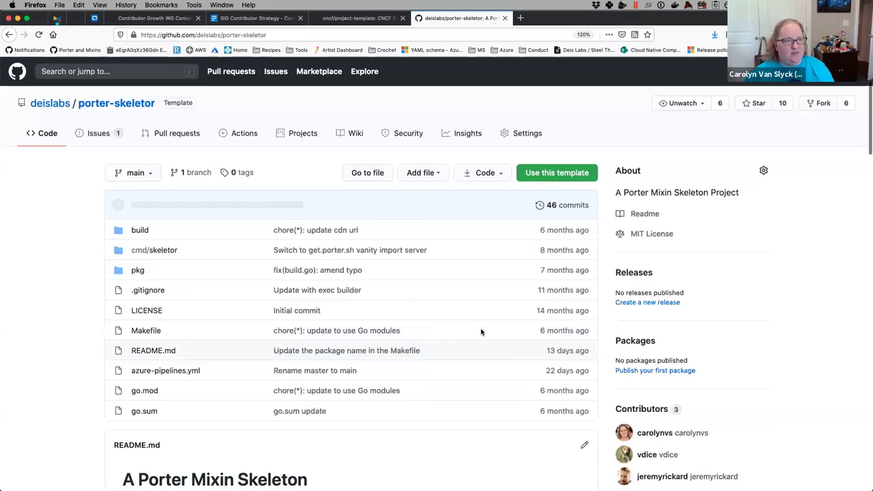
pyautogui.click(548, 172)
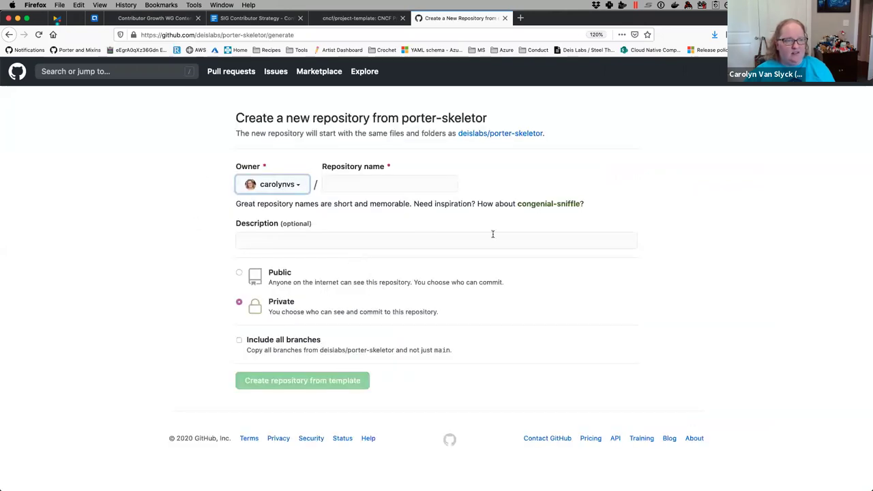
pyautogui.click(167, 19)
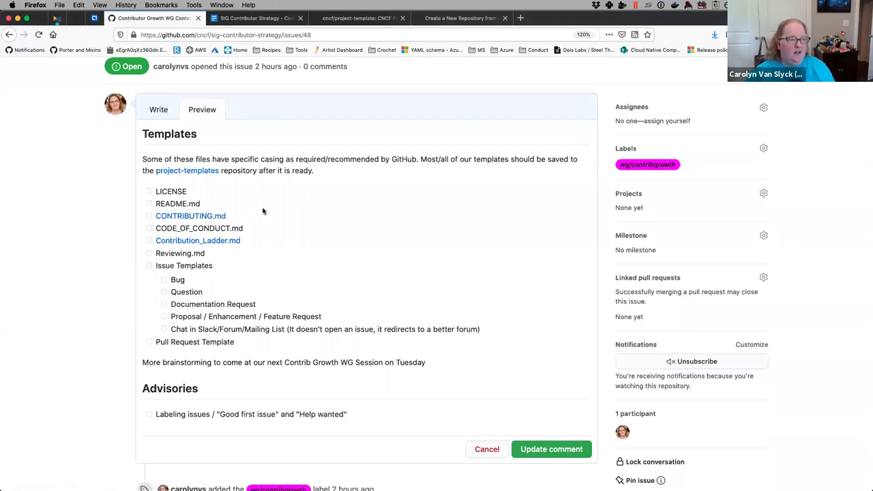
# - Open Contribution_Ladder.md in a new tab from the link's right-click menu
pyautogui.rightClick(207, 244)
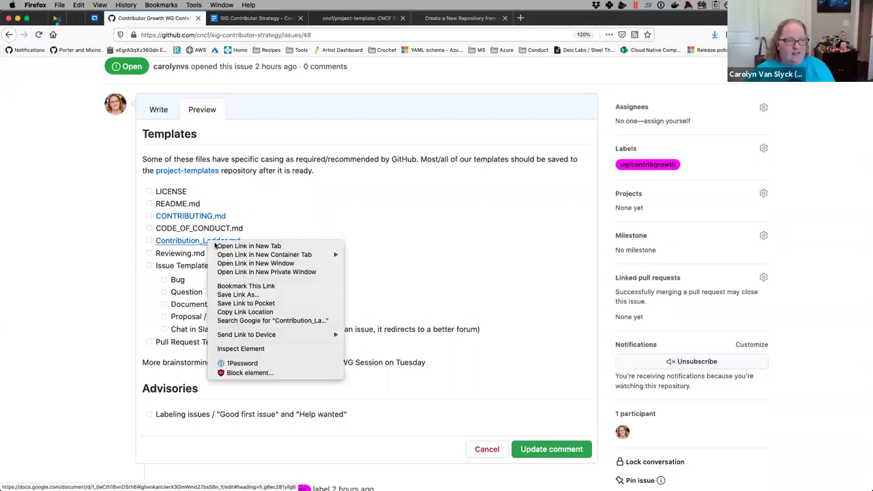
pyautogui.click(219, 247)
# - In the Contributor Ladder Template, resolve the comment about confusing phrasing
pyautogui.click(245, 20)
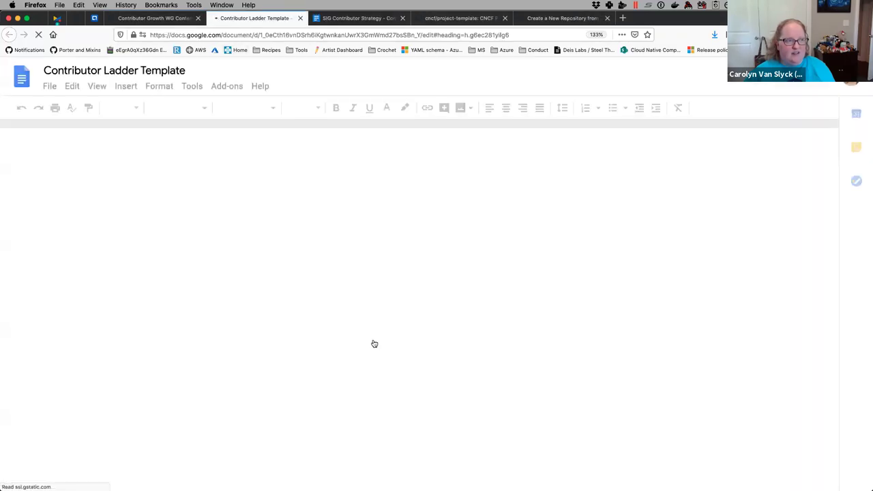
pyautogui.scroll(-10, 332, 244)
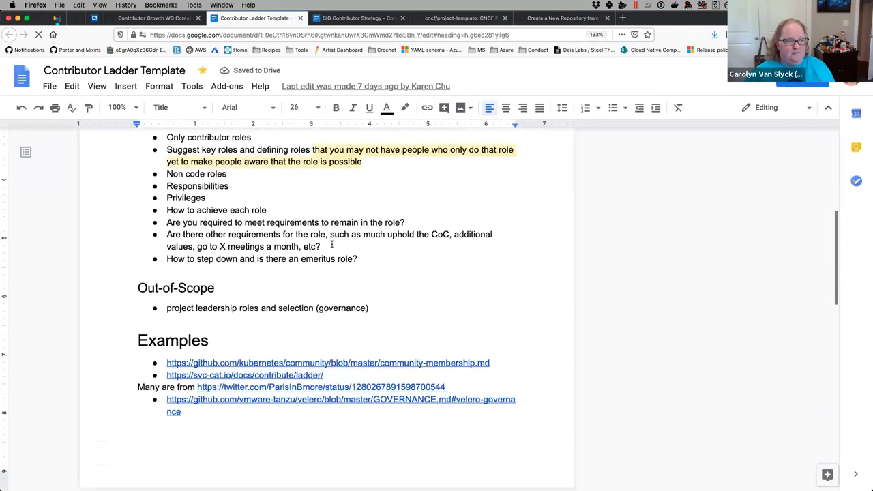
pyautogui.scroll(-8, 336, 227)
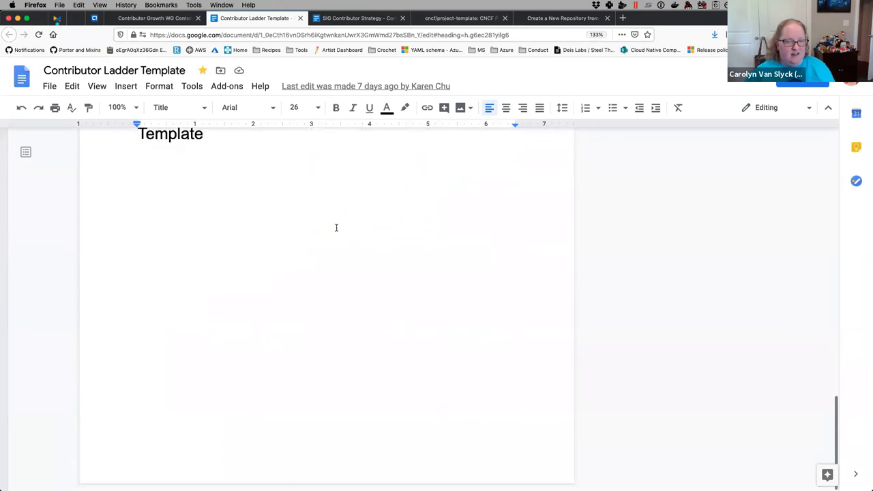
pyautogui.scroll(15, 336, 228)
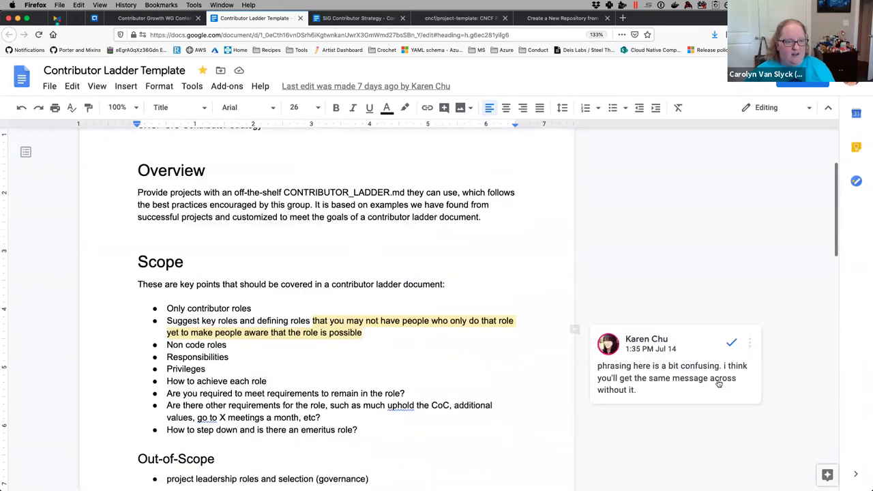
pyautogui.click(730, 342)
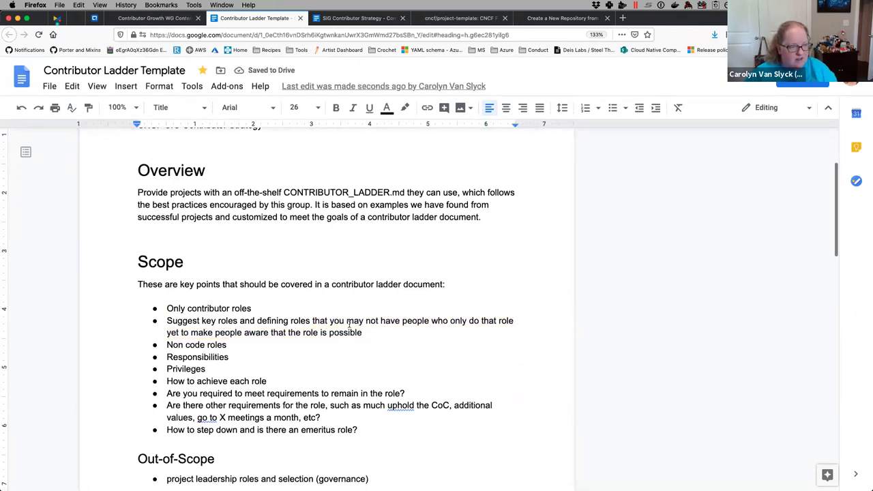
# - Trim the second Scope bullet to 'Suggest key roles', moving 'Non code roles' to its own bullet
pyautogui.moveTo(311, 320); pyautogui.dragTo(383, 328)
pyautogui.press('BackSpace')
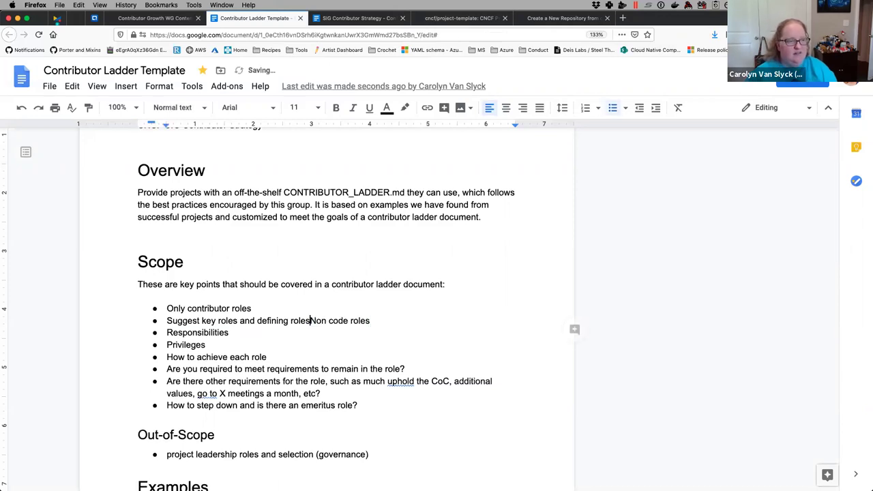
pyautogui.press('Return')
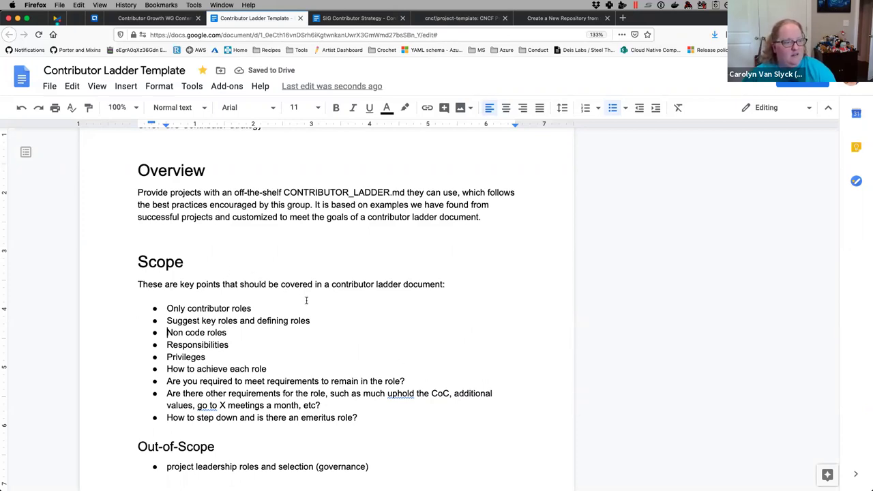
pyautogui.moveTo(237, 320); pyautogui.dragTo(311, 321)
pyautogui.press('BackSpace')
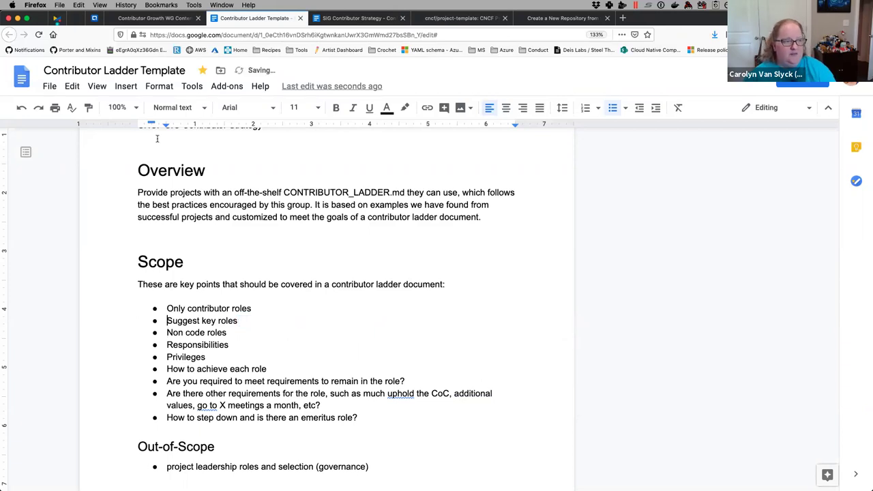
pyautogui.click(152, 18)
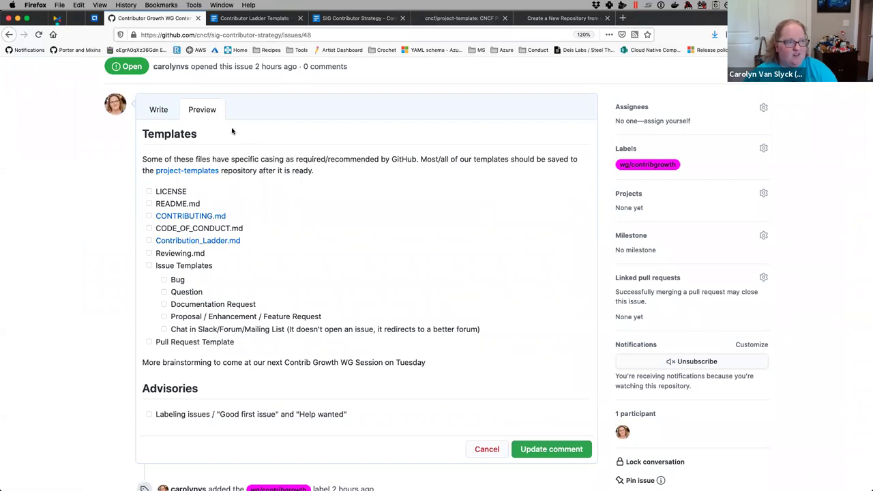
# - Check the issue #48 comment's markdown and preview, save it with Update comment, then return to the template
pyautogui.click(167, 113)
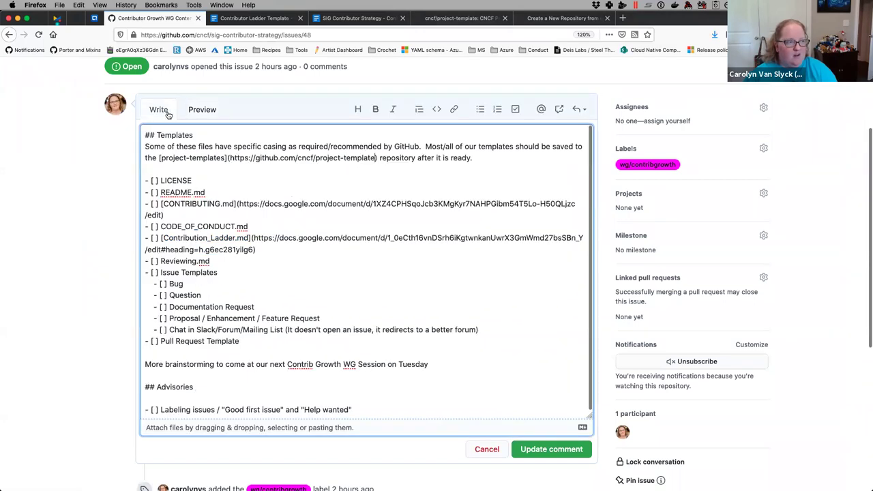
pyautogui.click(212, 113)
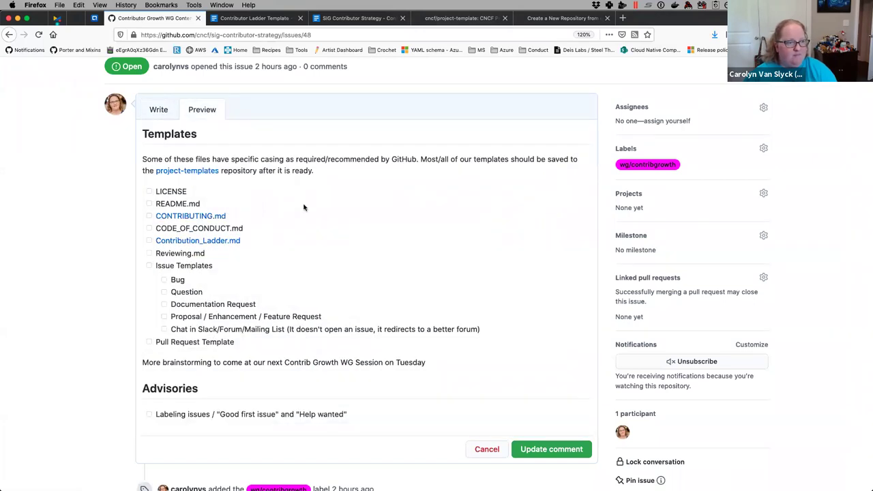
pyautogui.click(553, 449)
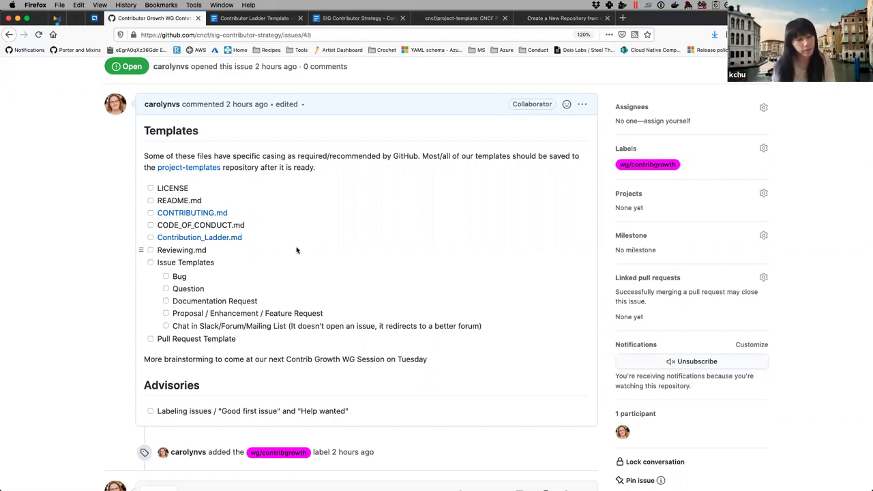
pyautogui.click(253, 18)
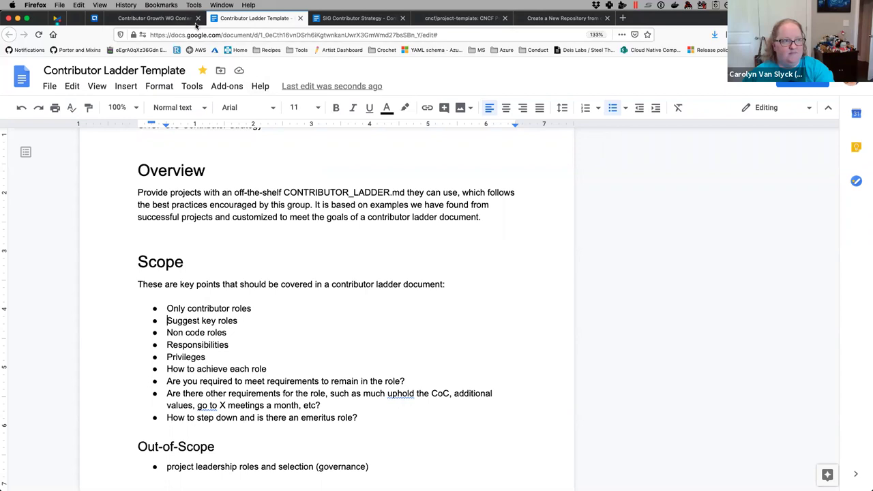
# - Scroll to the template's Examples list and open the porter CONTRIBUTION_LADDER.md link in a new tab
pyautogui.click(154, 17)
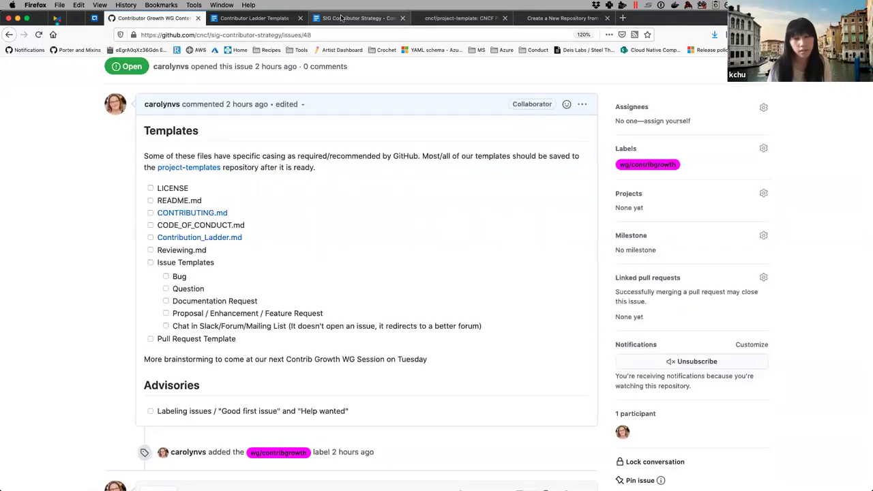
pyautogui.click(237, 18)
pyautogui.scroll(-10, 361, 296)
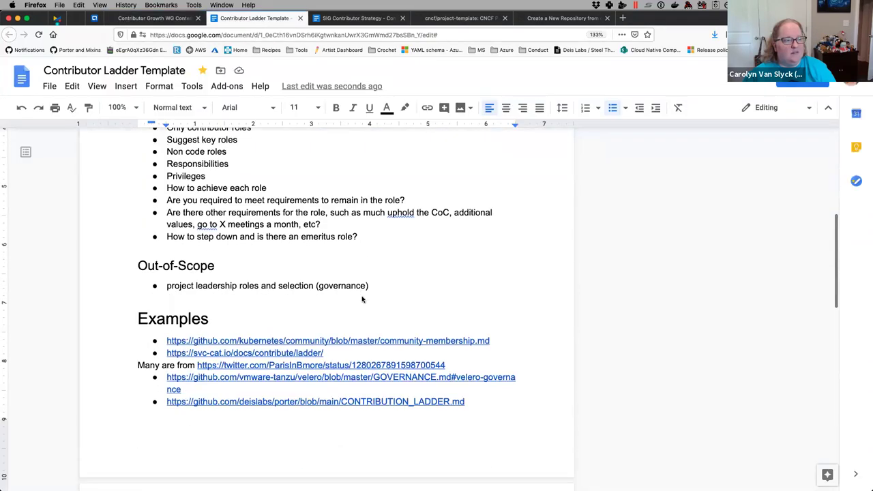
pyautogui.scroll(4, 361, 295)
pyautogui.scroll(1, 361, 295)
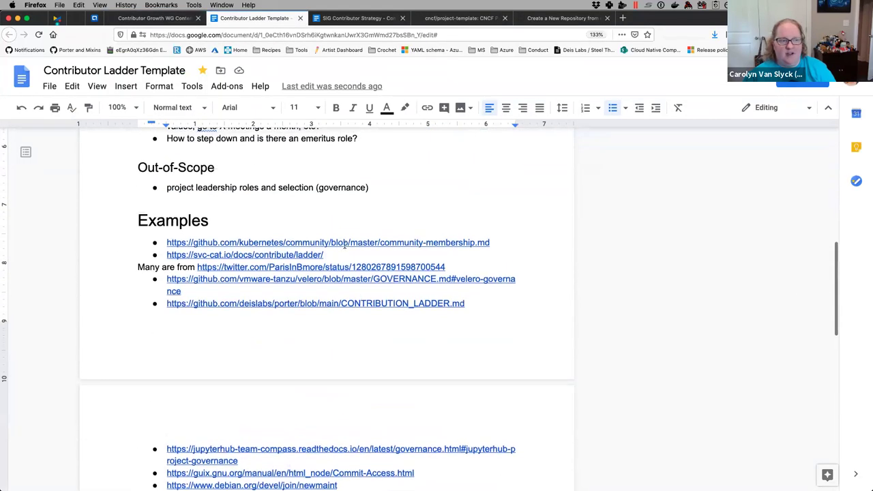
pyautogui.scroll(-1, 363, 304)
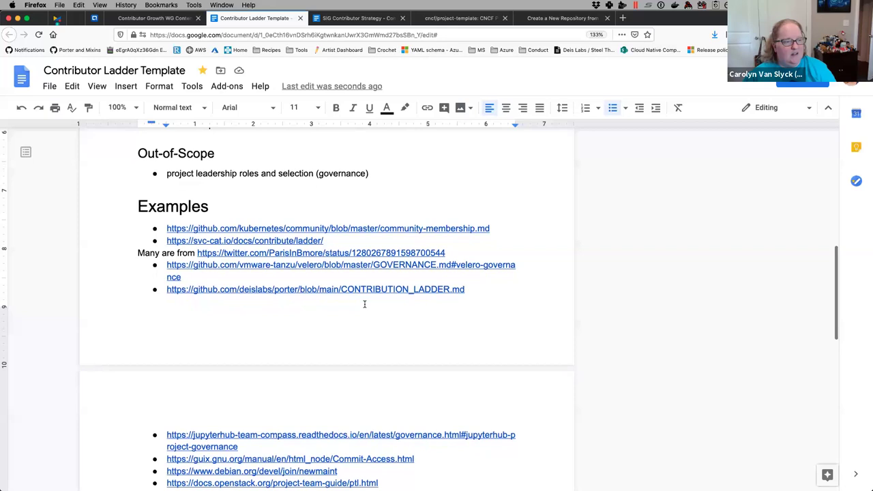
pyautogui.click(341, 289)
pyautogui.click(270, 310)
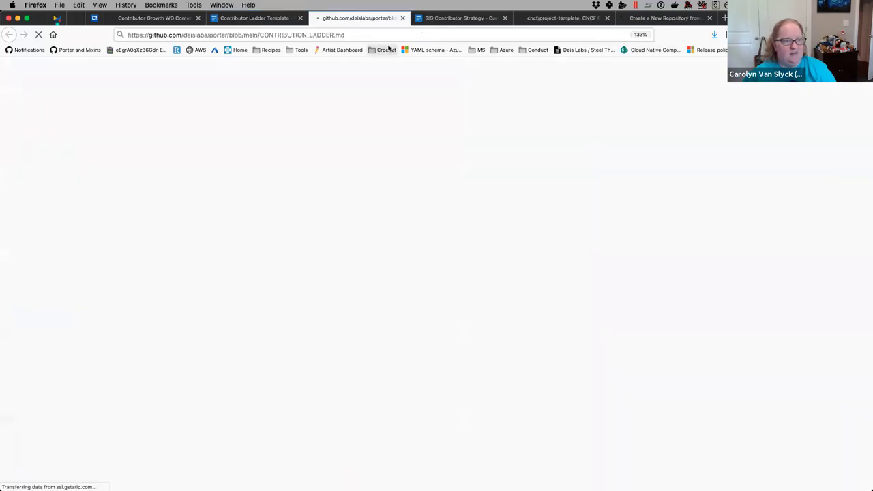
# - Scroll through the Porter Contribution Ladder roles, then return to the template's example links
pyautogui.scroll(-3, 366, 131)
pyautogui.scroll(-3, 366, 131)
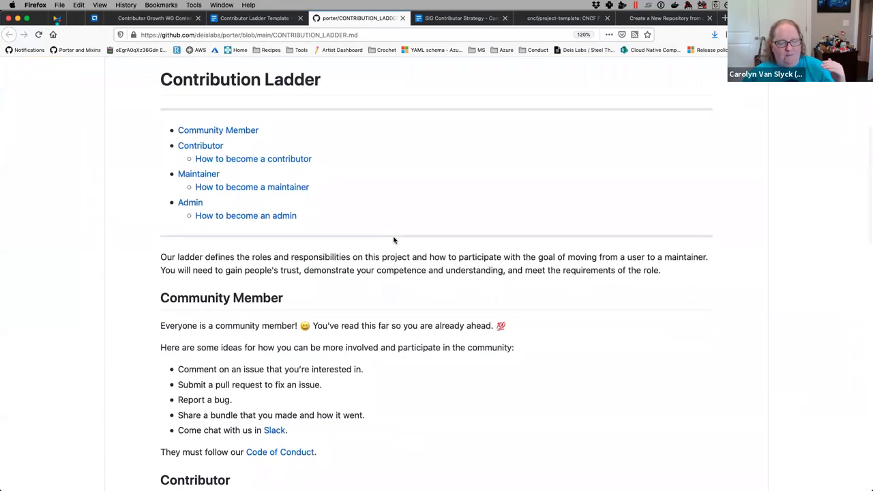
pyautogui.scroll(-5, 393, 240)
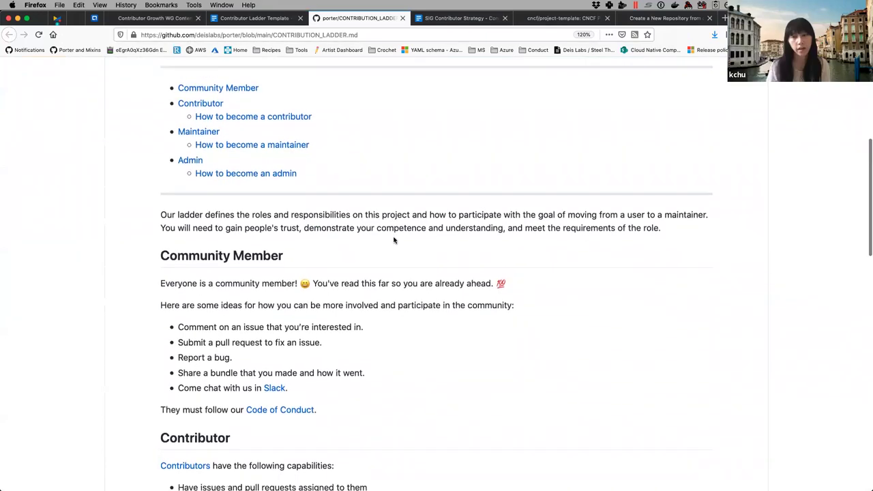
pyautogui.scroll(-2, 394, 240)
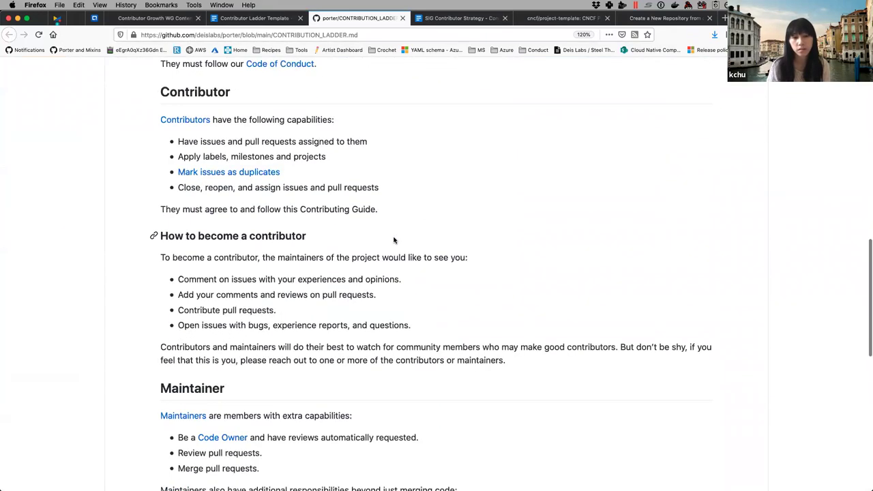
pyautogui.scroll(-2, 394, 240)
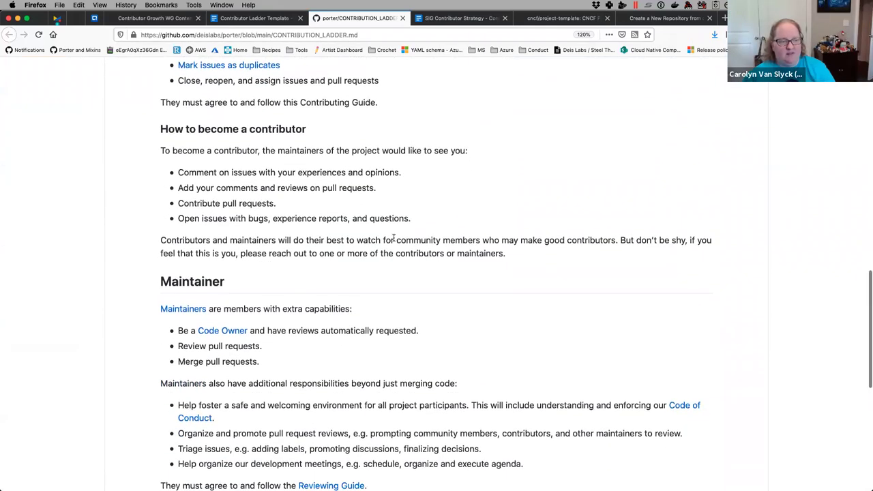
pyautogui.scroll(-3, 394, 239)
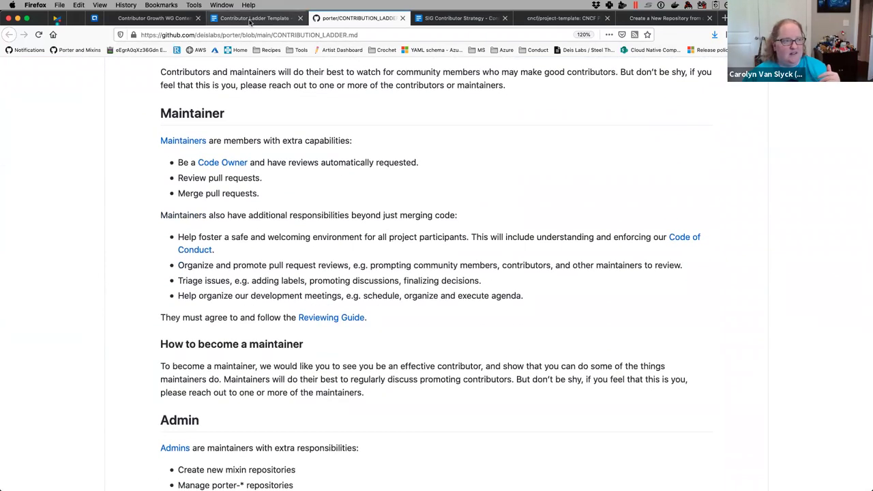
pyautogui.click(250, 20)
pyautogui.scroll(-3, 409, 384)
# - Open the docs.openstack.org PTL guide from its link preview, skim it, and return to the template
pyautogui.click(323, 378)
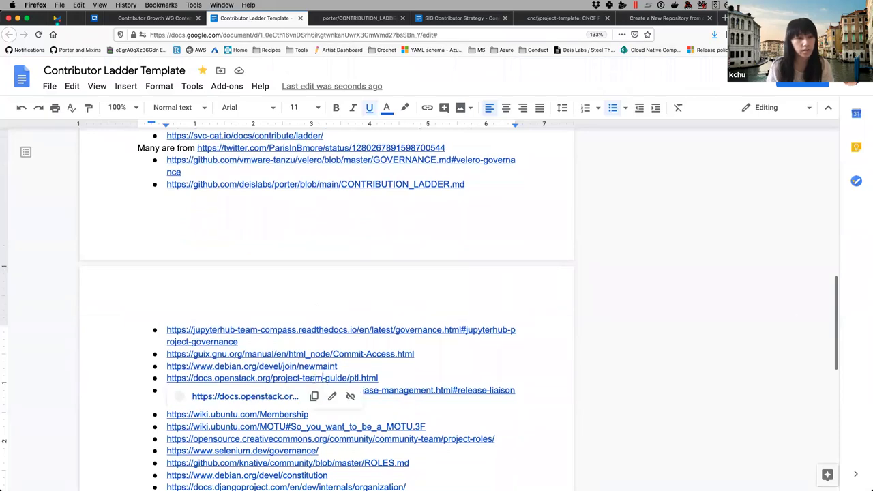
pyautogui.click(271, 396)
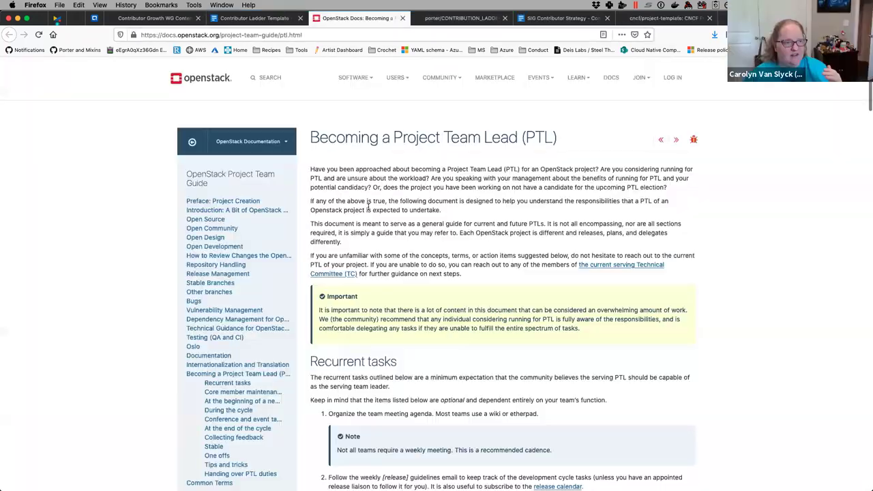
pyautogui.scroll(-4, 367, 207)
pyautogui.scroll(2, 368, 206)
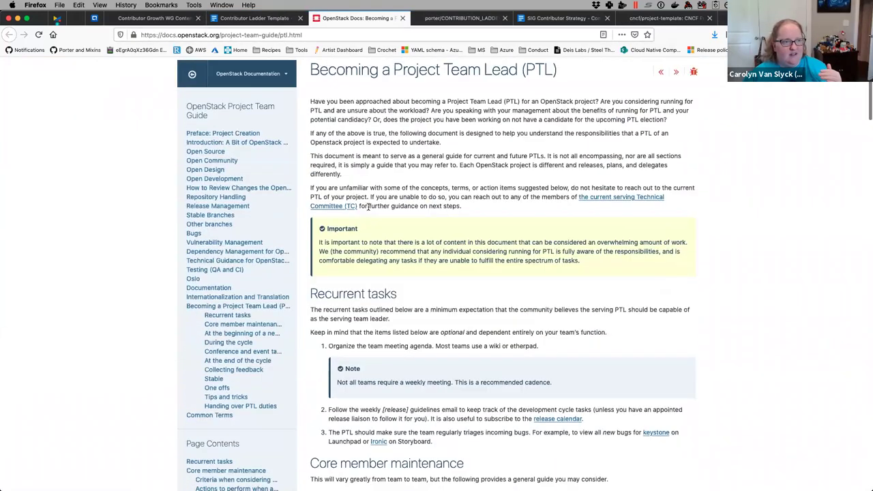
pyautogui.scroll(2, 367, 206)
pyautogui.scroll(-10, 367, 207)
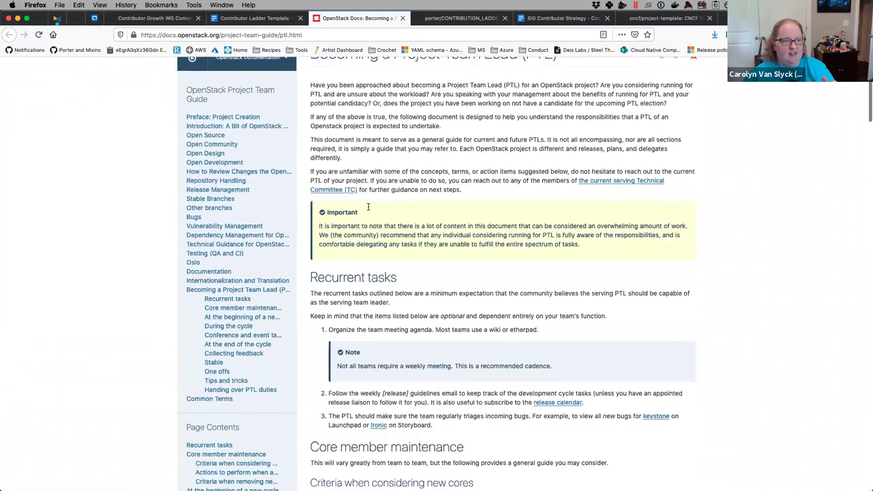
pyautogui.scroll(-6, 369, 209)
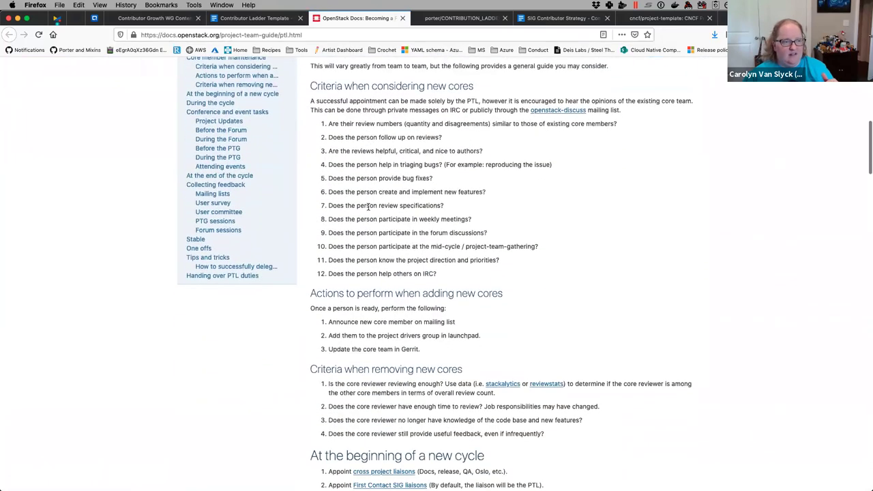
pyautogui.scroll(-9, 368, 209)
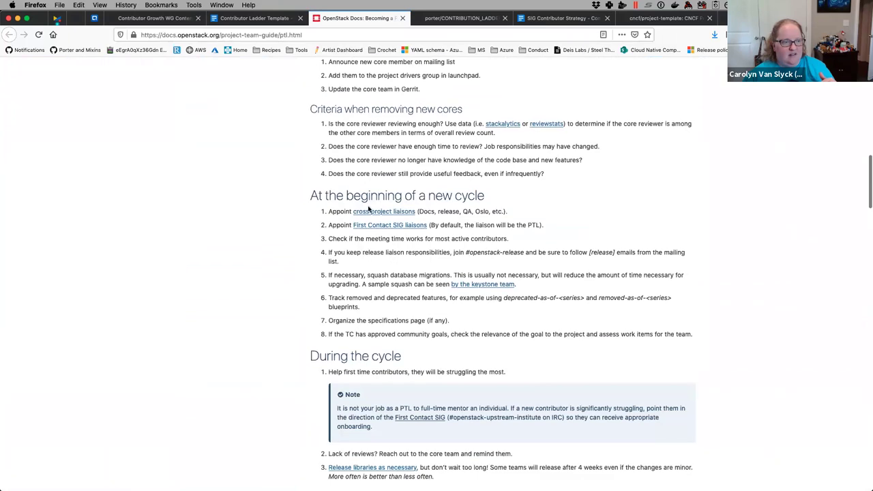
pyautogui.scroll(-8, 368, 209)
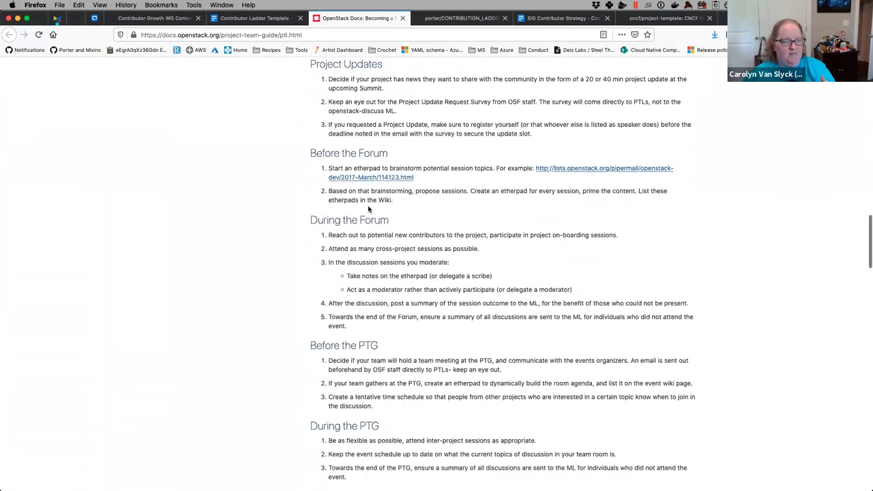
pyautogui.click(252, 17)
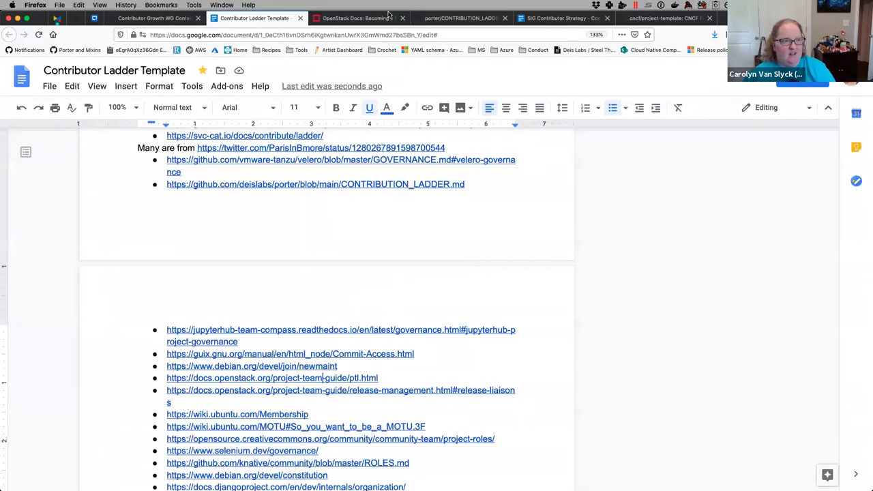
# - Close the OpenStack PTL guide and return to the GitHub issue #48 tab
pyautogui.click(403, 18)
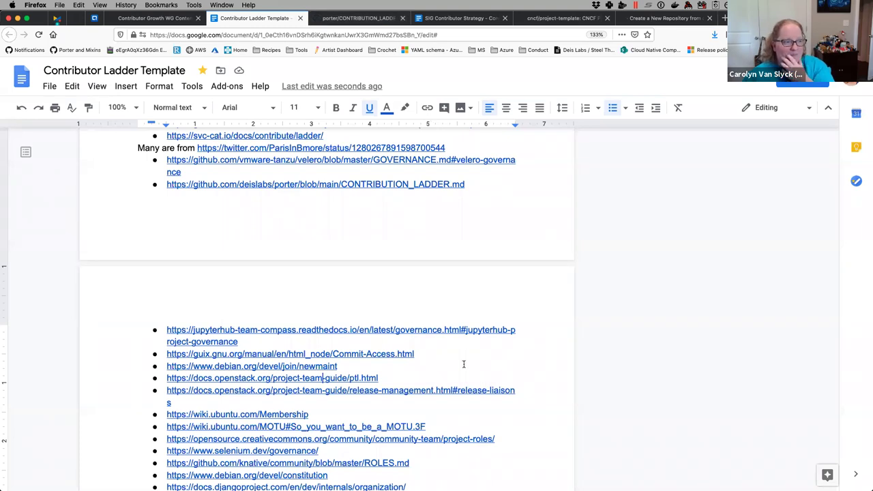
pyautogui.scroll(8, 261, 204)
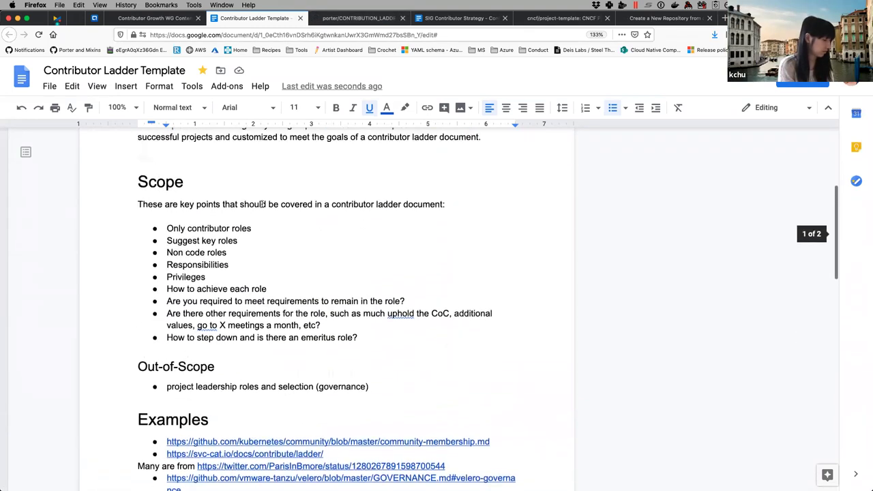
pyautogui.scroll(5, 261, 204)
pyautogui.click(163, 21)
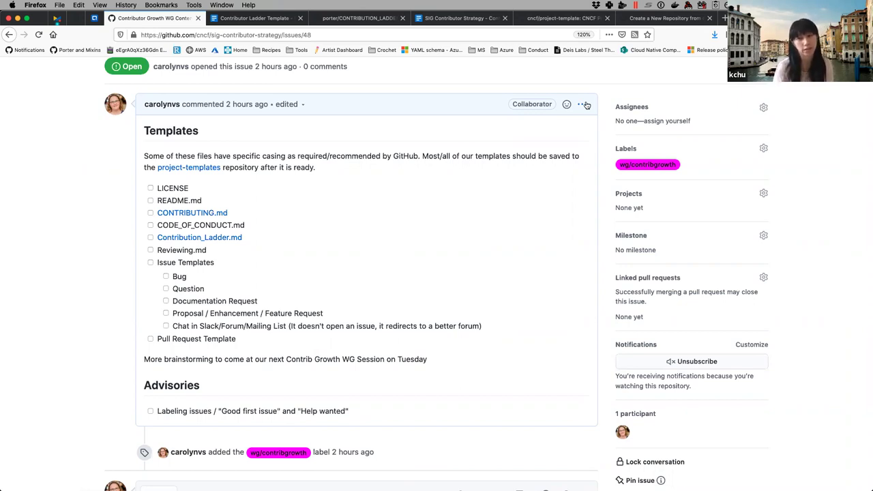
# - Edit the Templates comment and add a '- [ ] OWNERS file' item after Pull Request Template
pyautogui.click(586, 104)
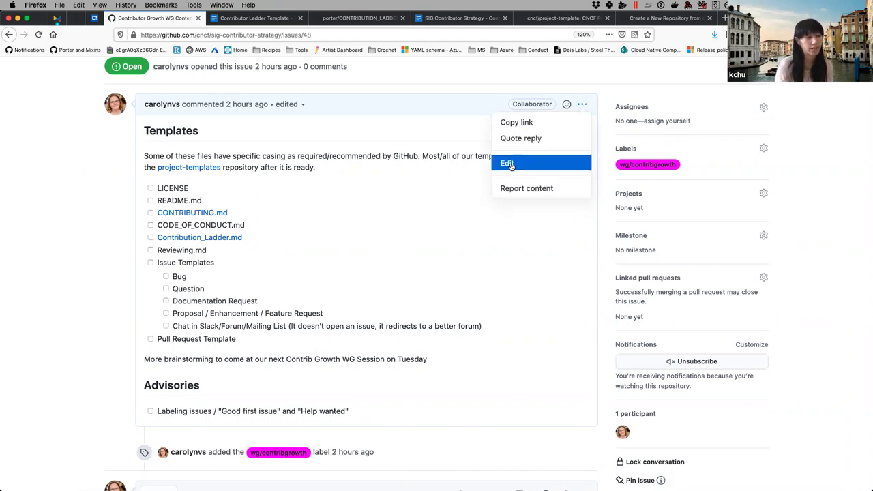
pyautogui.click(557, 159)
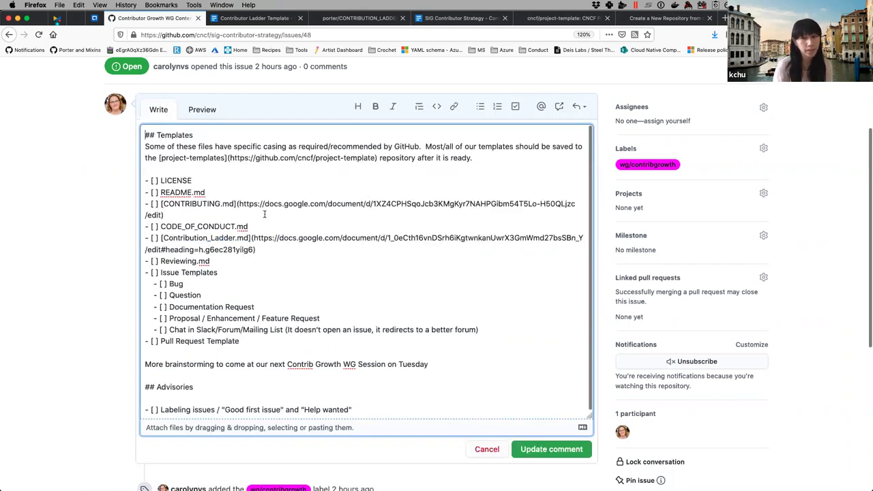
pyautogui.click(169, 170)
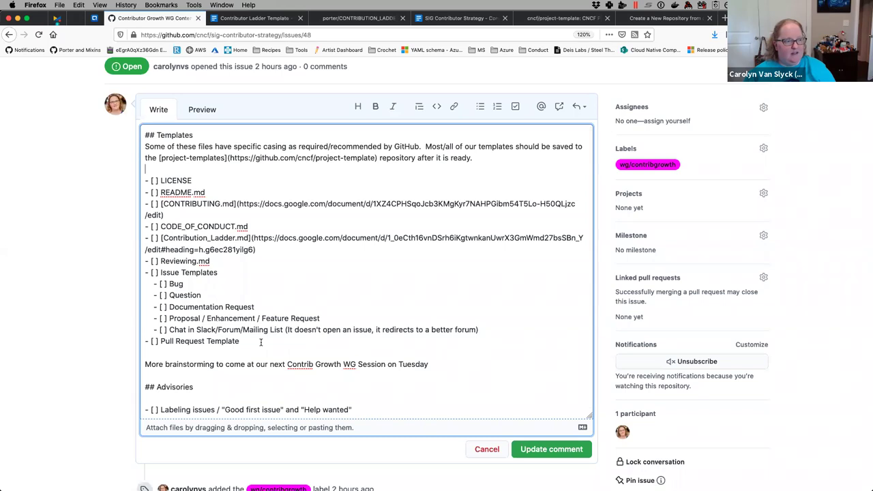
pyautogui.press('Return')
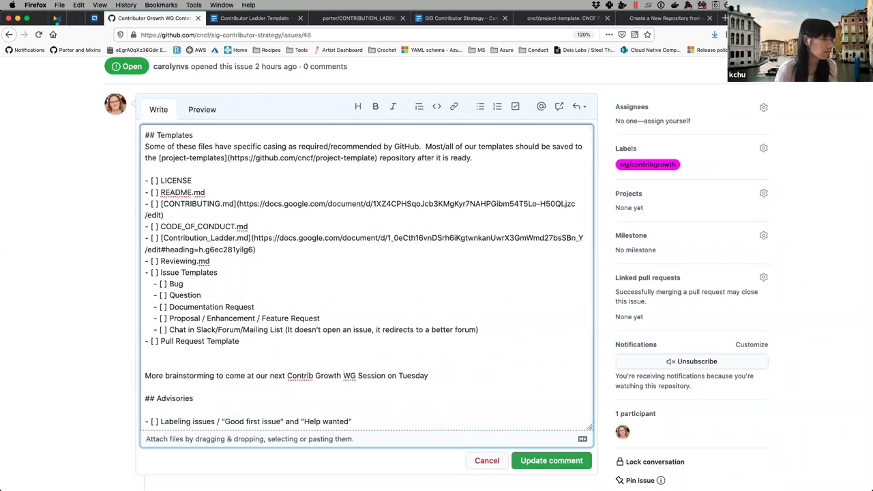
pyautogui.write('- [ ]')
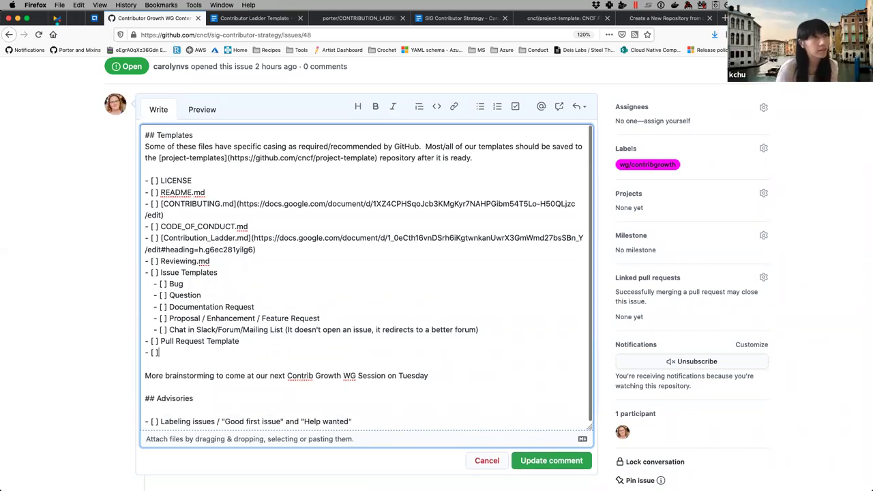
pyautogui.write(' OW')
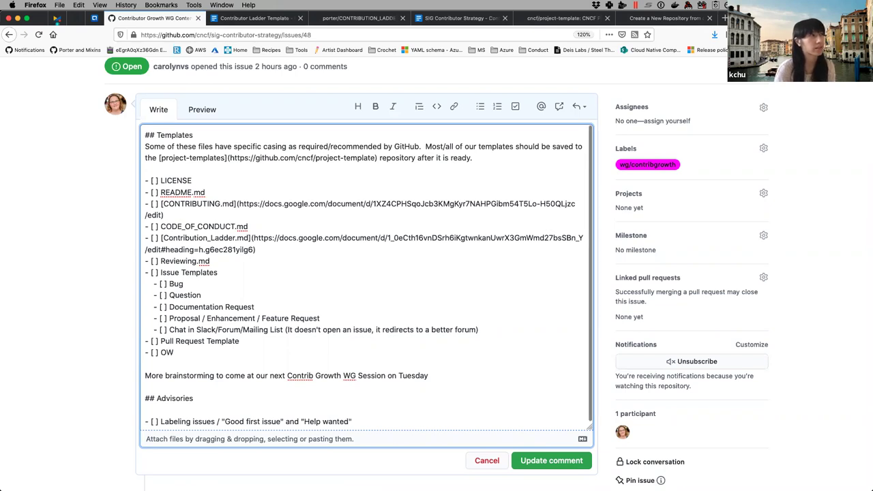
pyautogui.write('NERS')
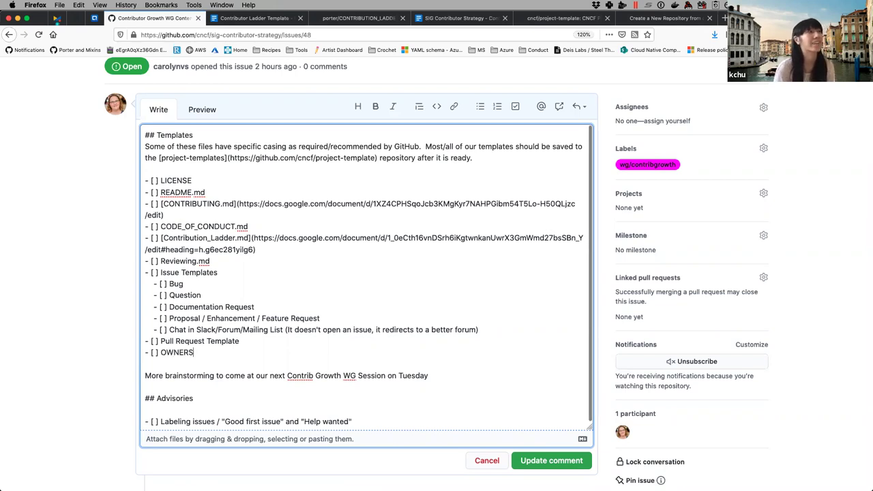
pyautogui.write(' file')
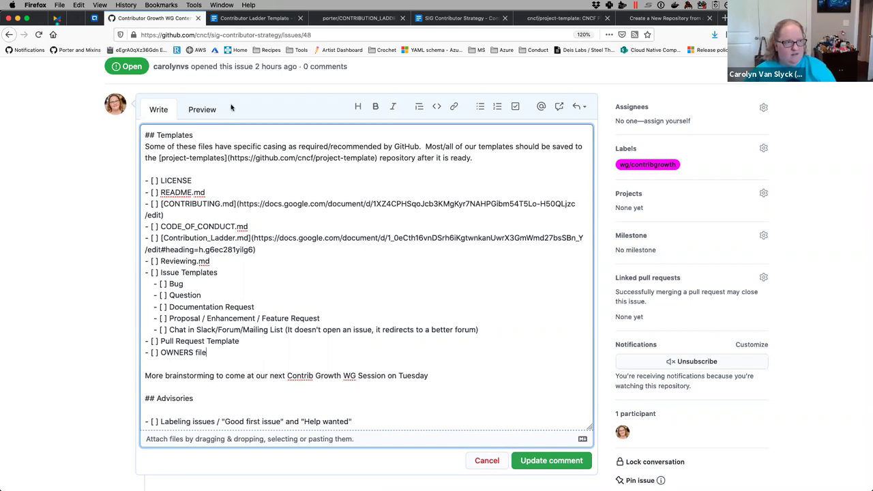
pyautogui.click(202, 114)
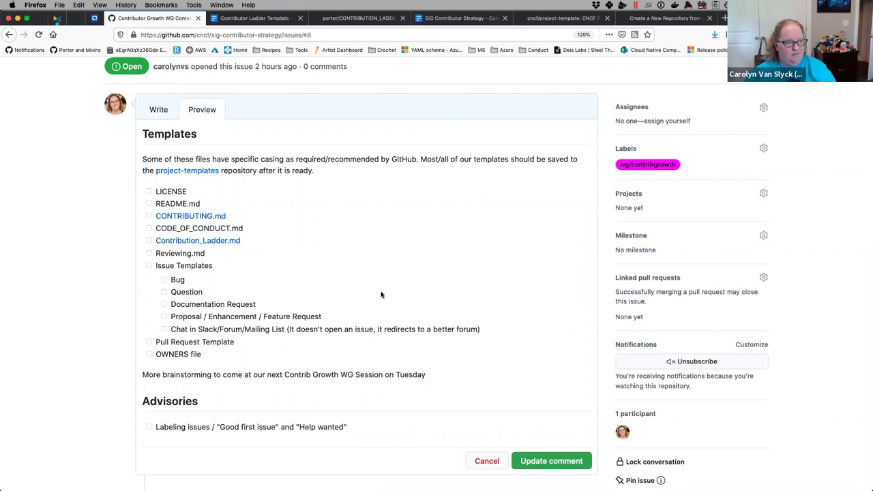
pyautogui.click(158, 111)
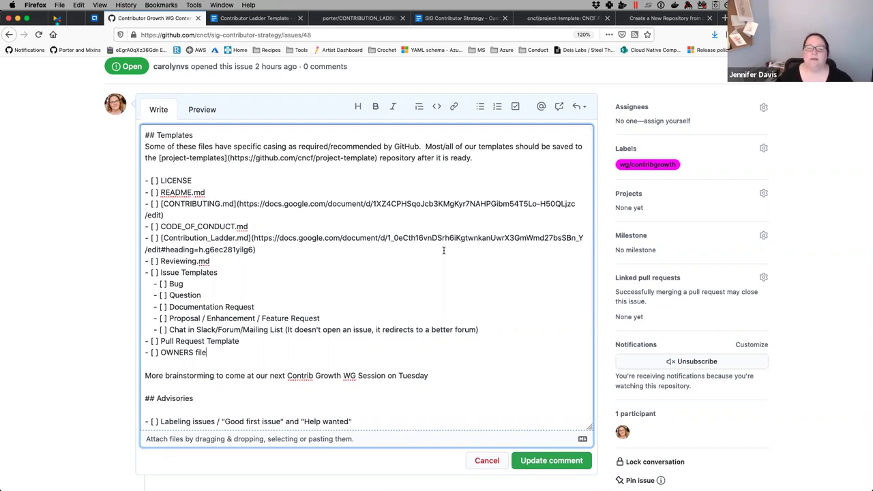
pyautogui.scroll(-1, 443, 250)
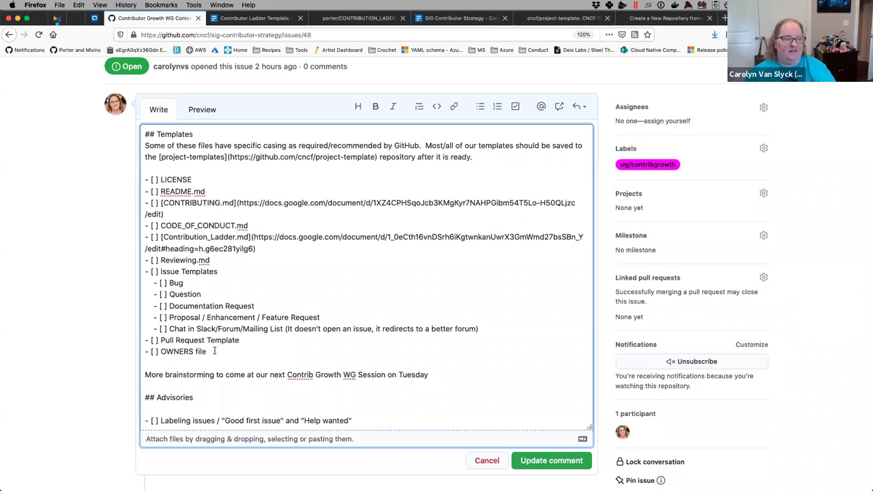
# - Add '- [ ] Goverance.md (goverance WG will handle this)' below OWNERS file, replacing 'covered'
pyautogui.press('Return')
pyautogui.write('- [')
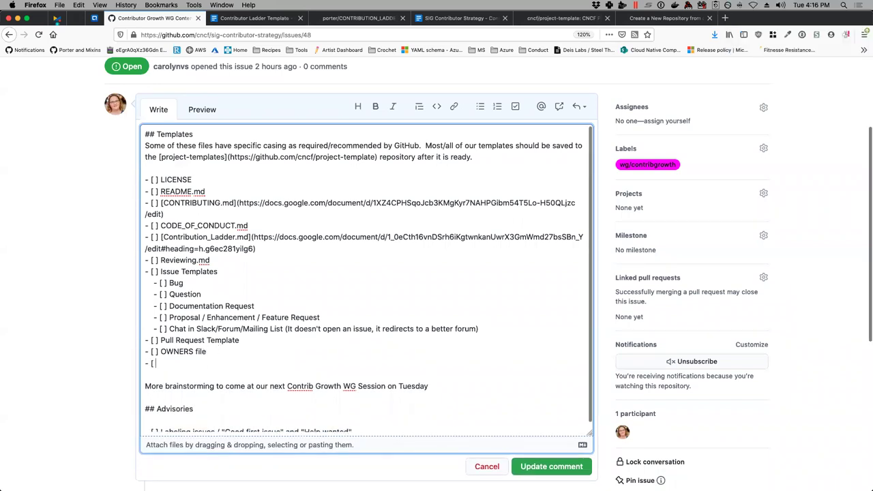
pyautogui.write(' ] Gove')
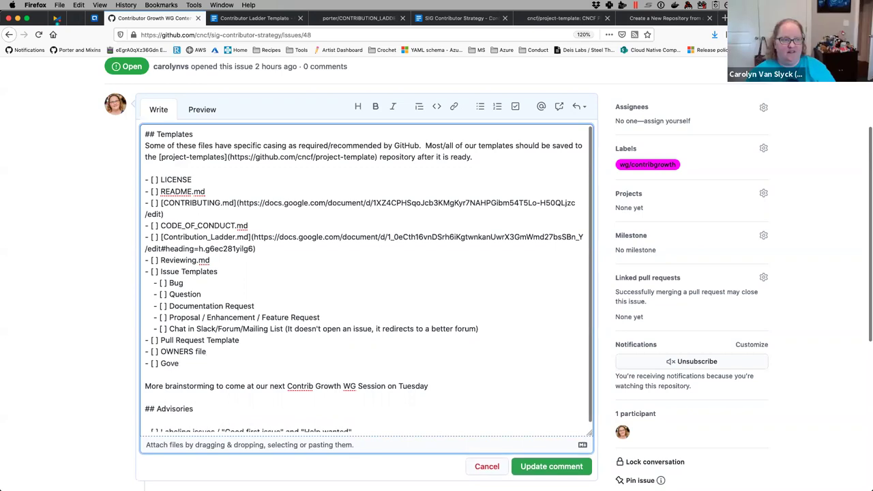
pyautogui.write('rance.md ')
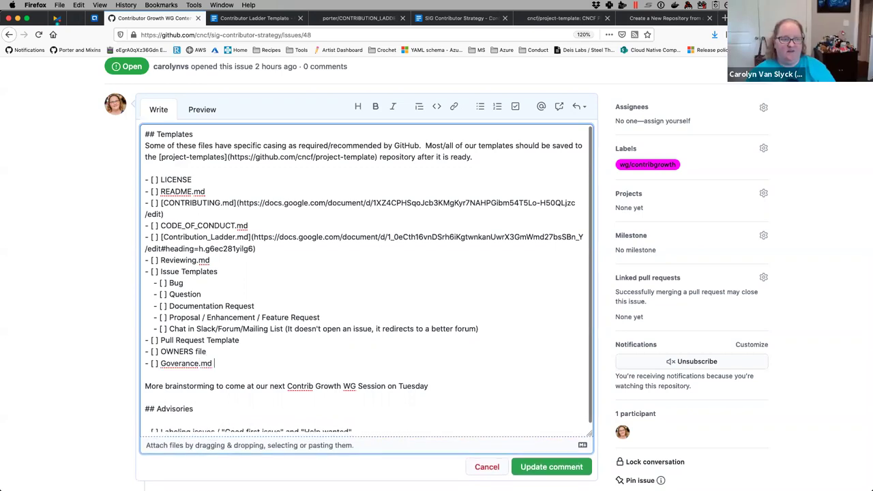
pyautogui.write('(goverance WG covered')
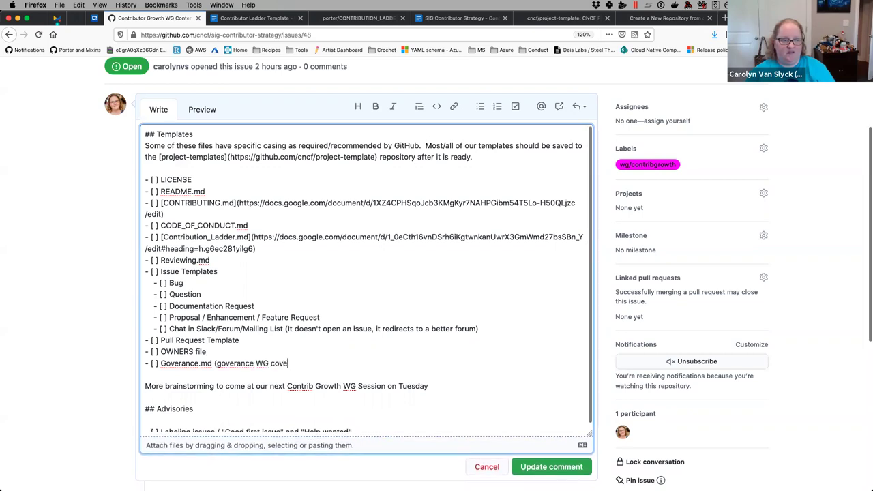
pyautogui.press('BackSpace')
pyautogui.press('BackSpace')
pyautogui.press('BackSpace')
pyautogui.press('BackSpace')
pyautogui.press('BackSpace')
pyautogui.press('BackSpace')
pyautogui.press('BackSpace')
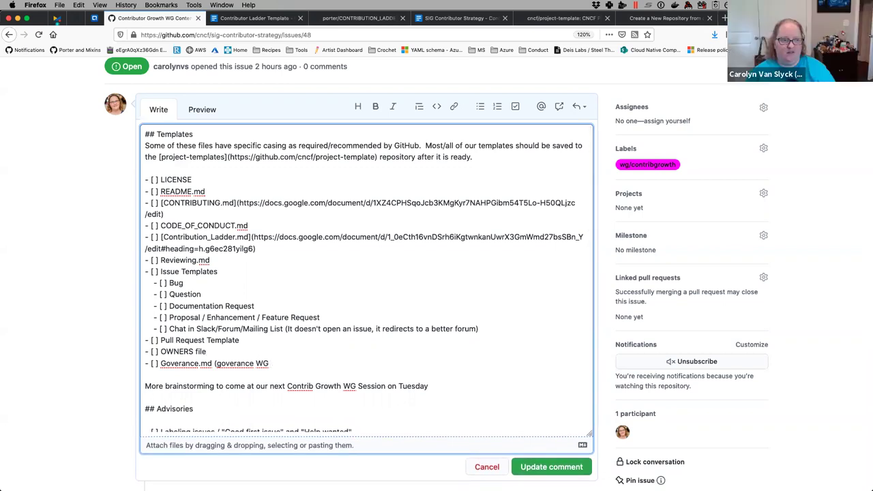
pyautogui.write('will handle thi')
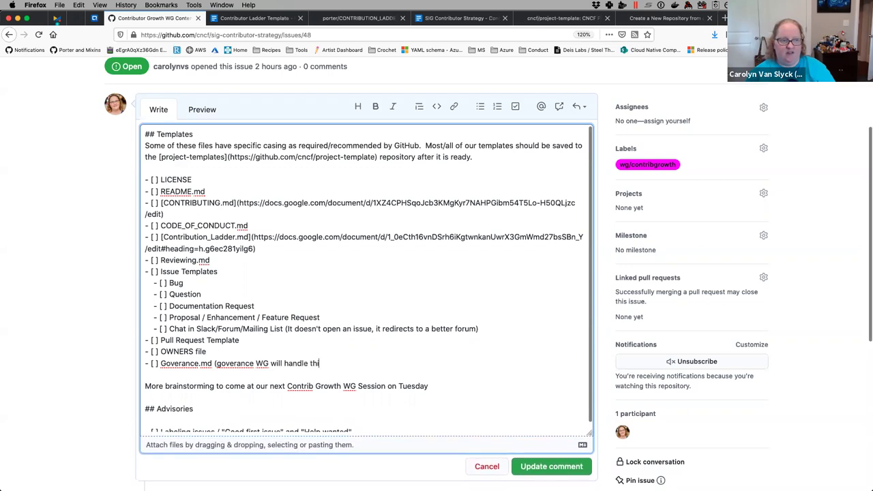
pyautogui.write('s)')
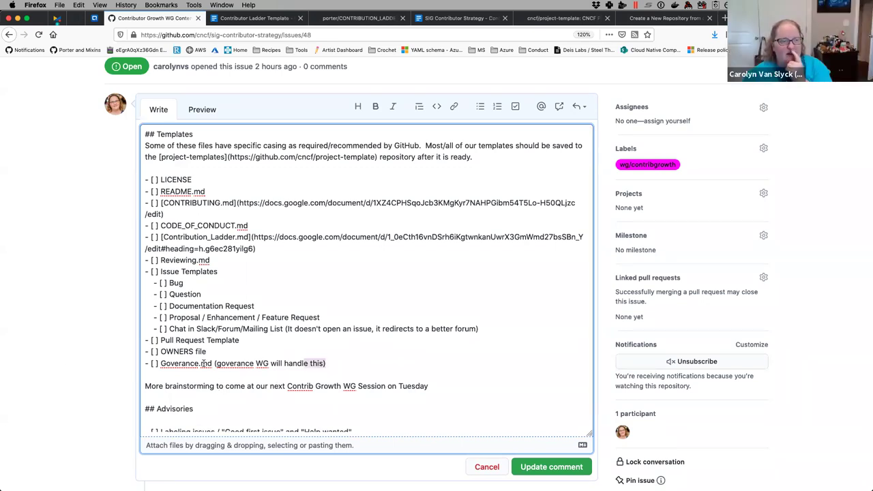
# - Delete the Goverance.md checklist line, then undo to restore it
pyautogui.tripleClick(203, 363)
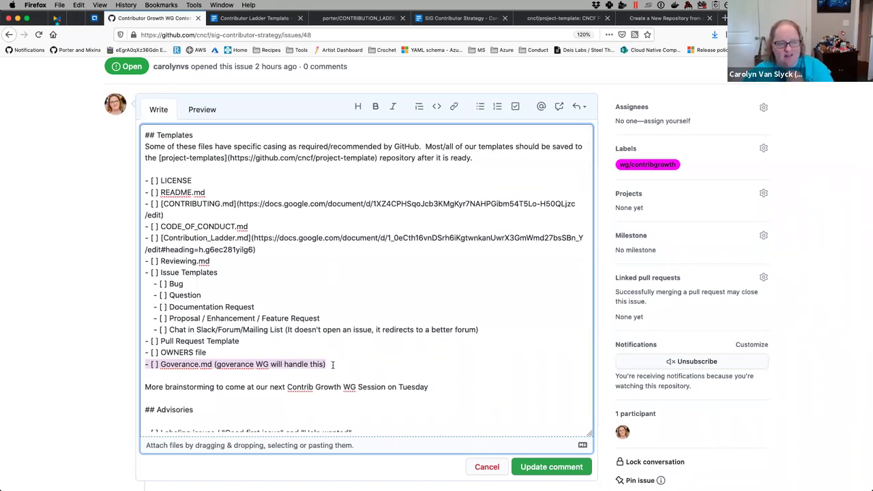
pyautogui.press('BackSpace')
pyautogui.press('BackSpace')
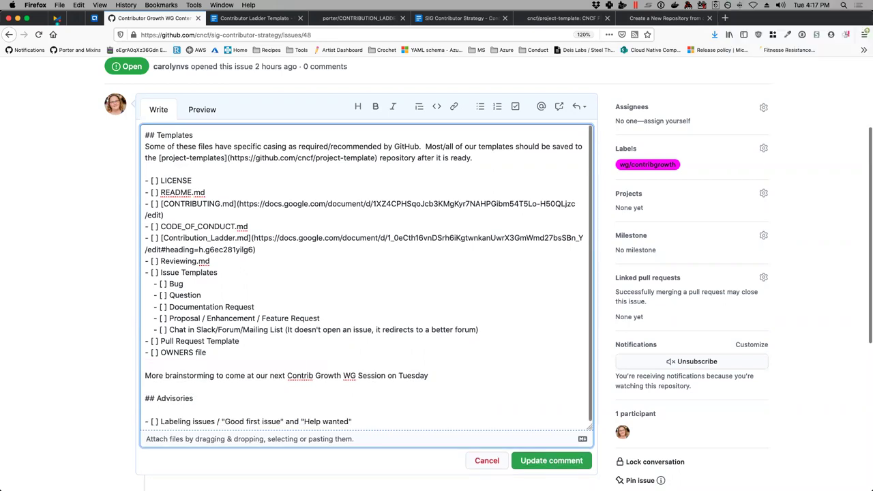
pyautogui.press('super+z')
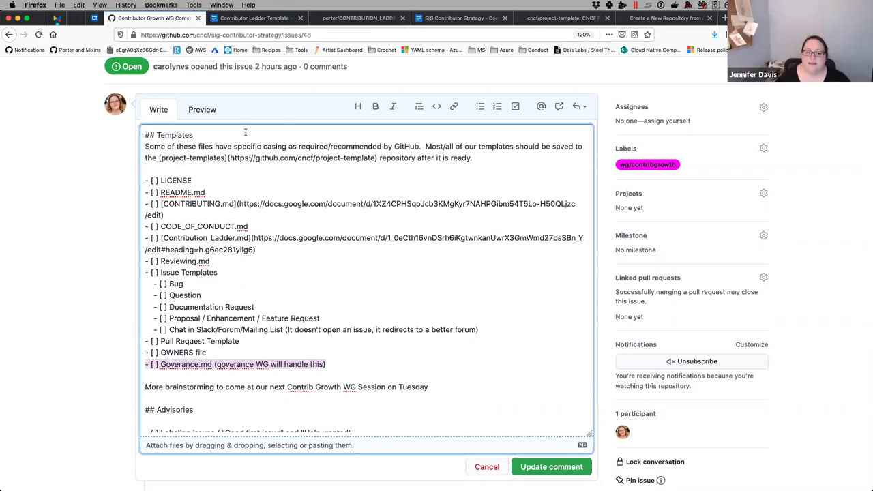
pyautogui.scroll(1, 244, 133)
pyautogui.scroll(-1, 245, 135)
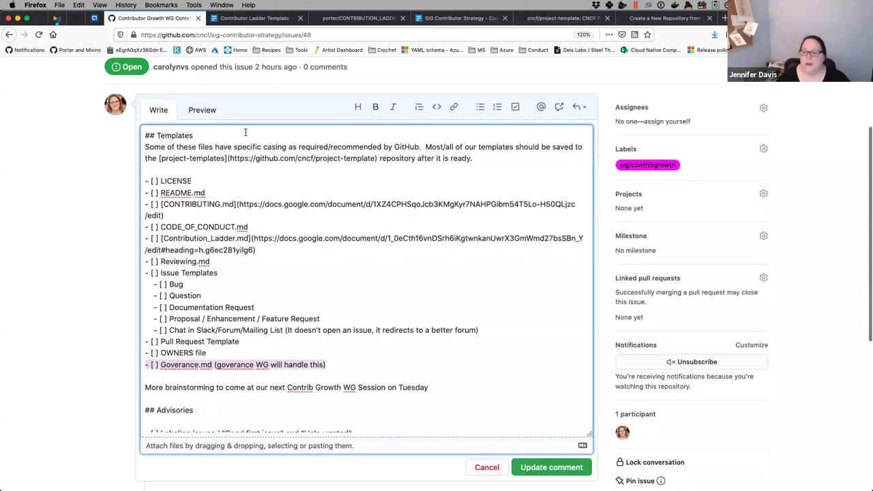
pyautogui.scroll(-1, 245, 132)
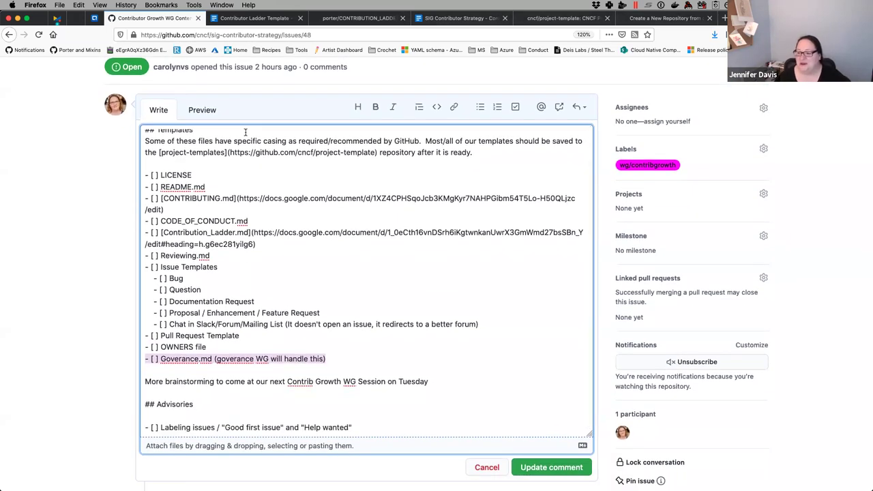
pyautogui.scroll(-1, 245, 133)
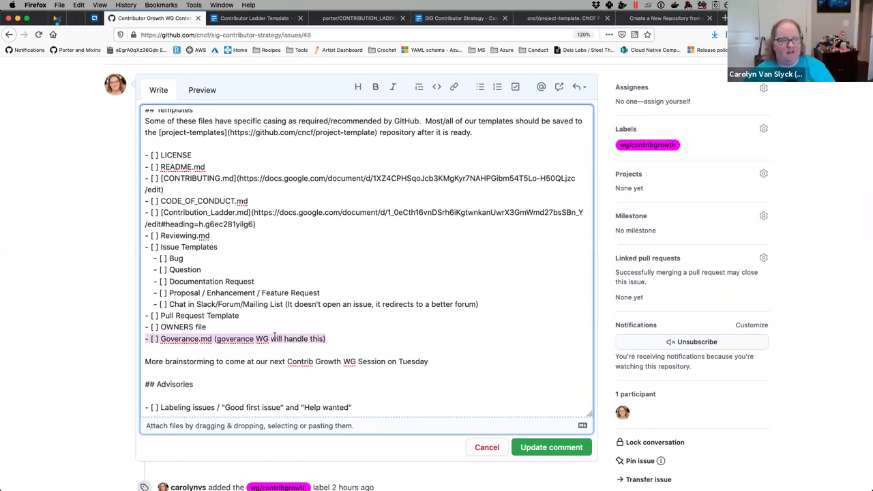
# - Preview the rendered Templates and Advisories checklist of issue #48
pyautogui.click(298, 340)
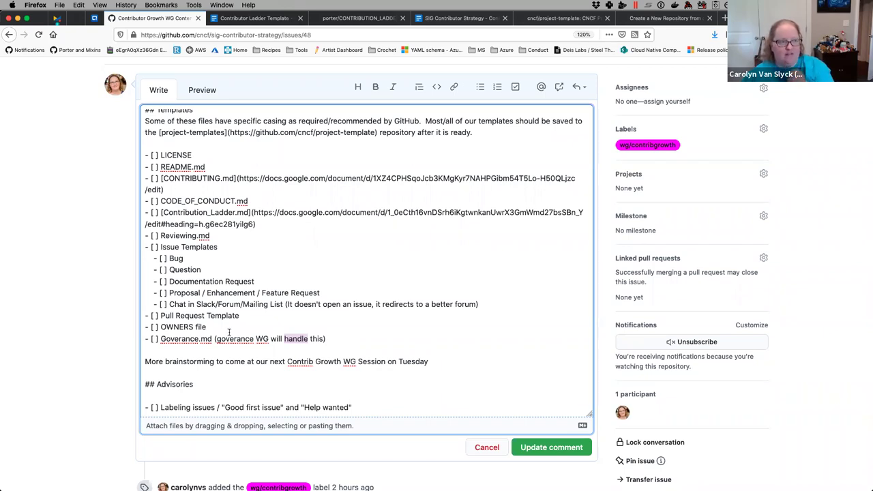
pyautogui.click(215, 330)
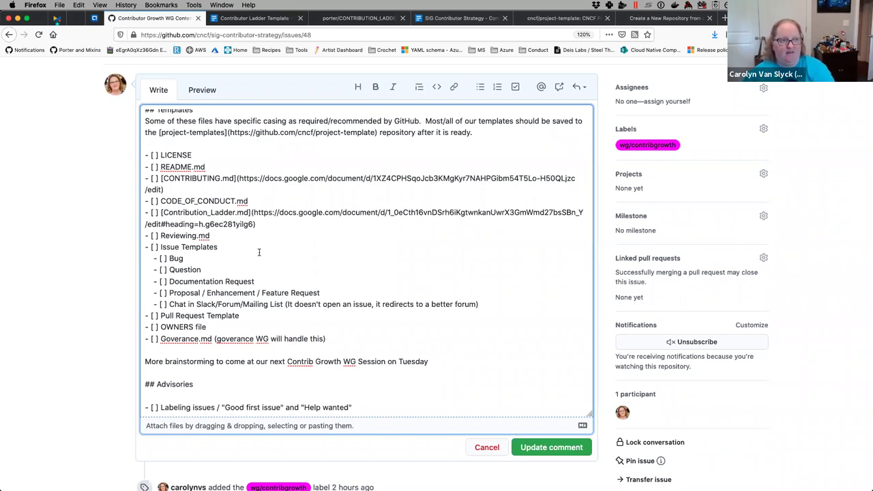
pyautogui.scroll(1, 259, 253)
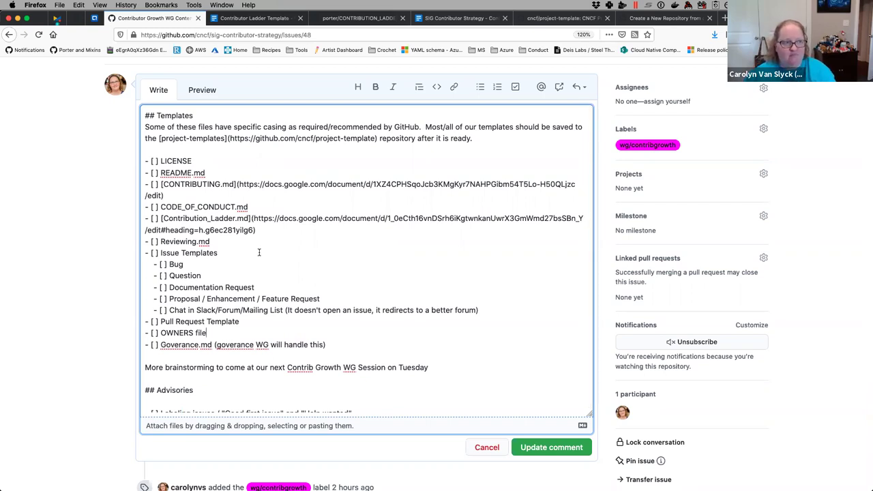
pyautogui.click(206, 91)
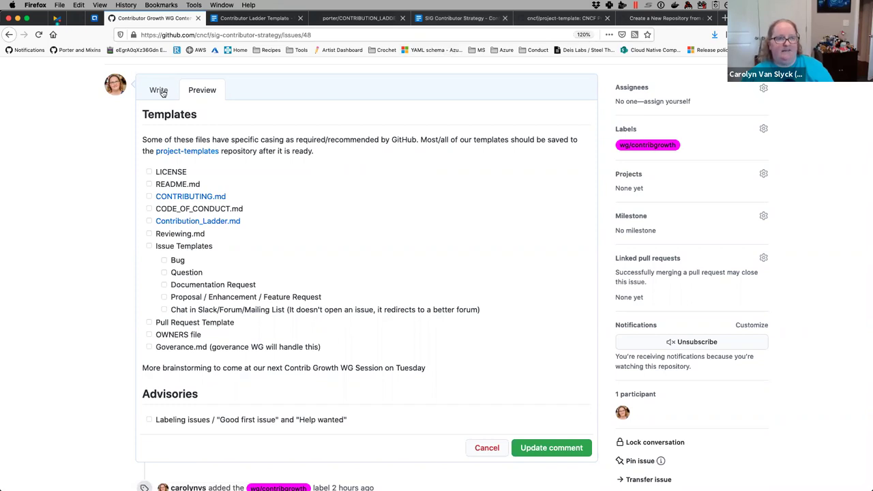
# - Return to the Write view and place the caret after the Contribution_Ladder.md link
pyautogui.click(162, 93)
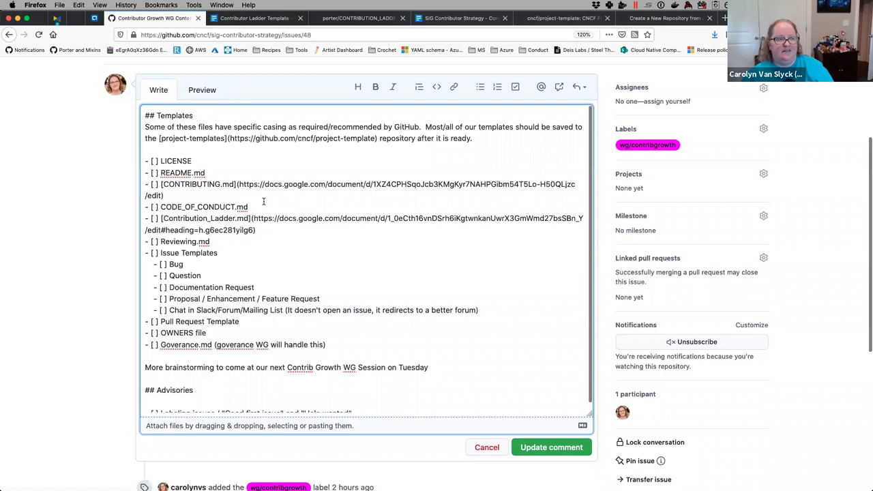
pyautogui.scroll(-1, 264, 201)
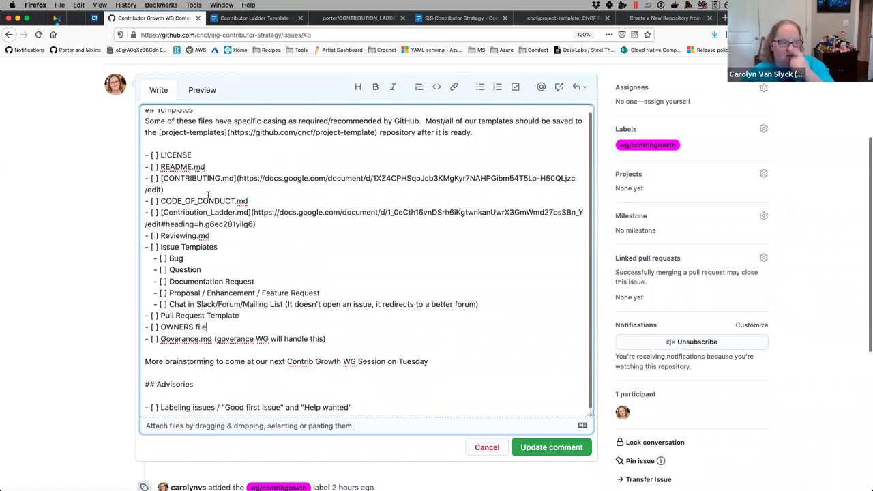
pyautogui.click(175, 190)
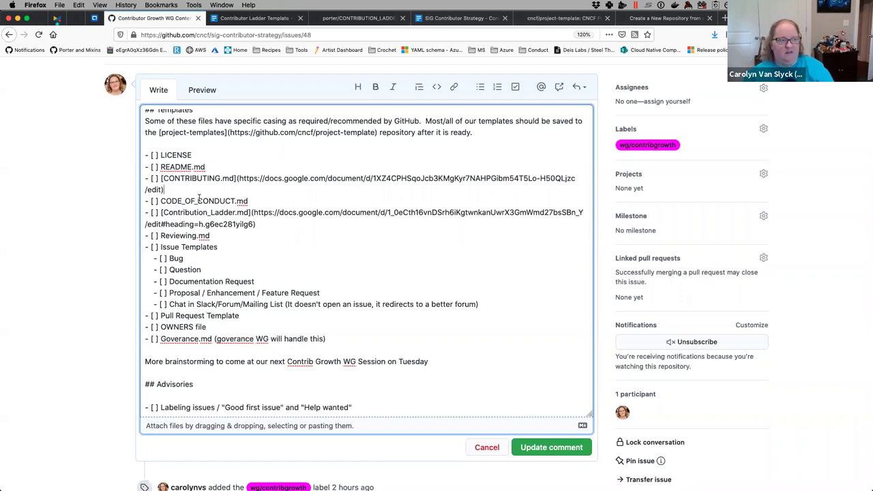
pyautogui.click(276, 227)
pyautogui.click(276, 227)
pyautogui.press('Return')
pyautogui.write('- [ ]')
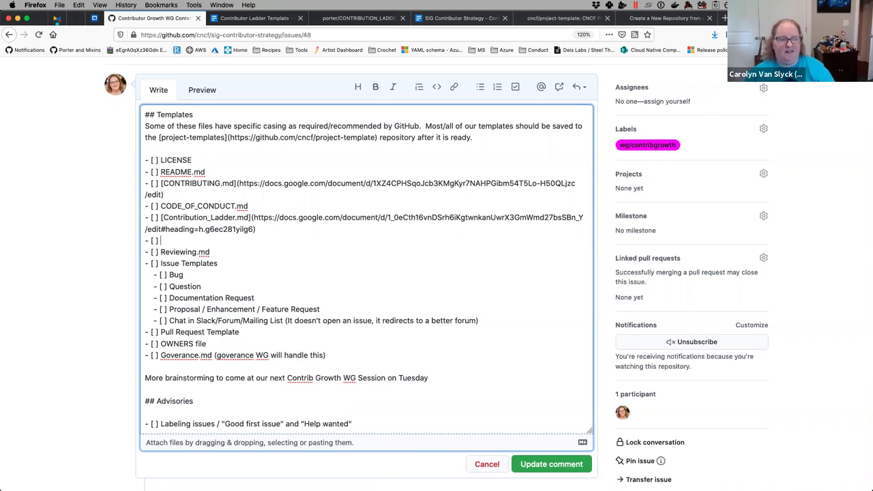
pyautogui.write('Code')
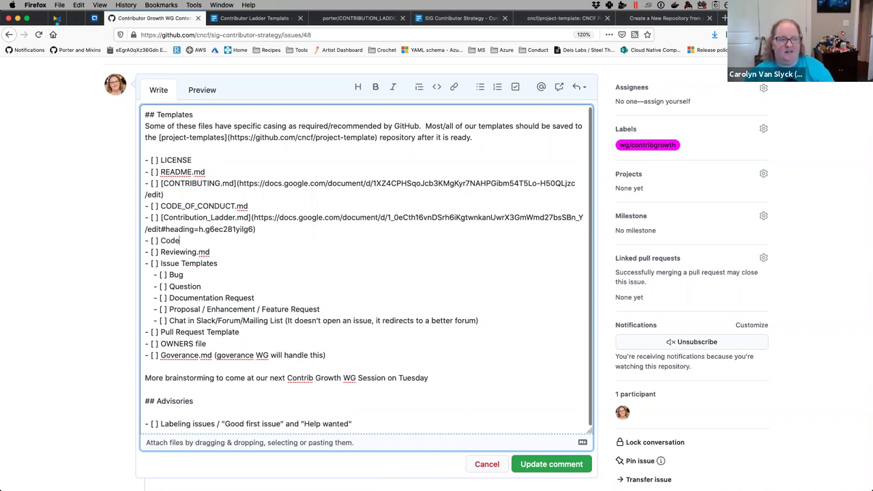
pyautogui.write(' Guidelines')
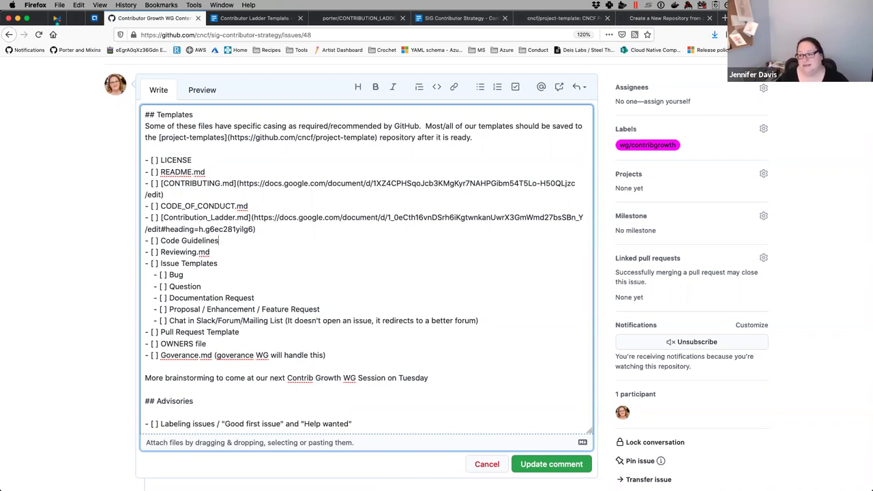
pyautogui.moveTo(221, 241); pyautogui.dragTo(114, 242)
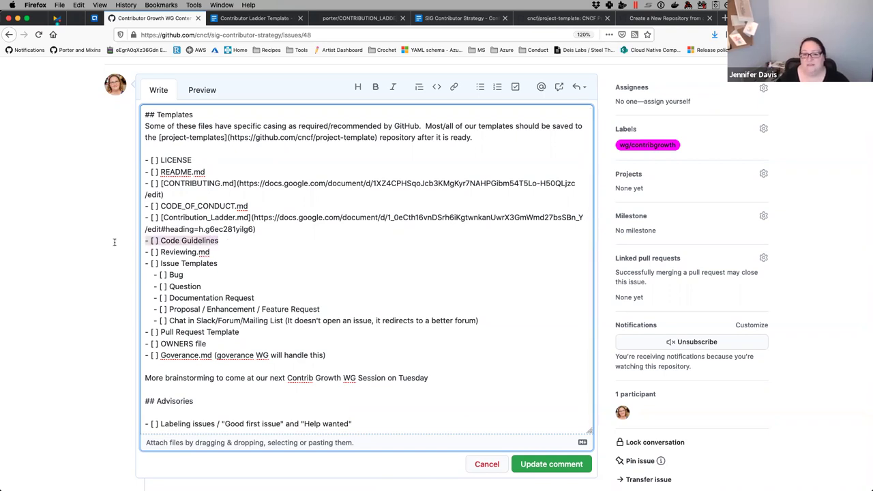
pyautogui.click(237, 239)
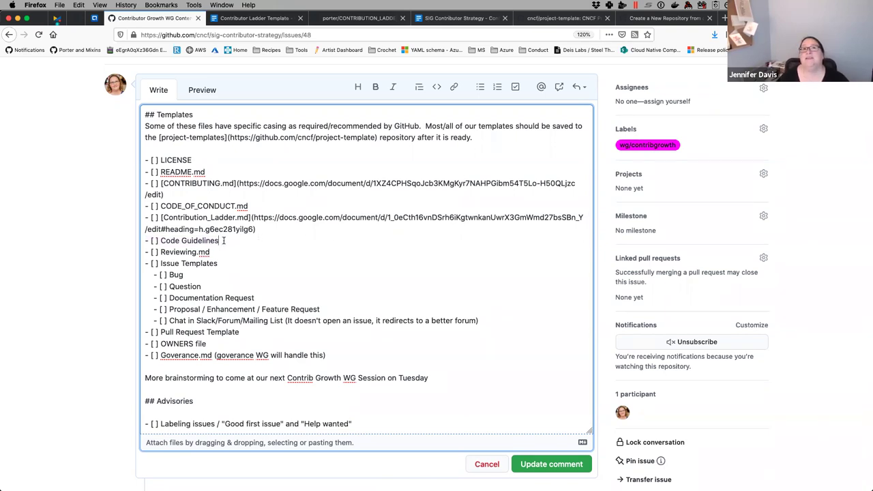
pyautogui.moveTo(219, 240); pyautogui.dragTo(128, 241)
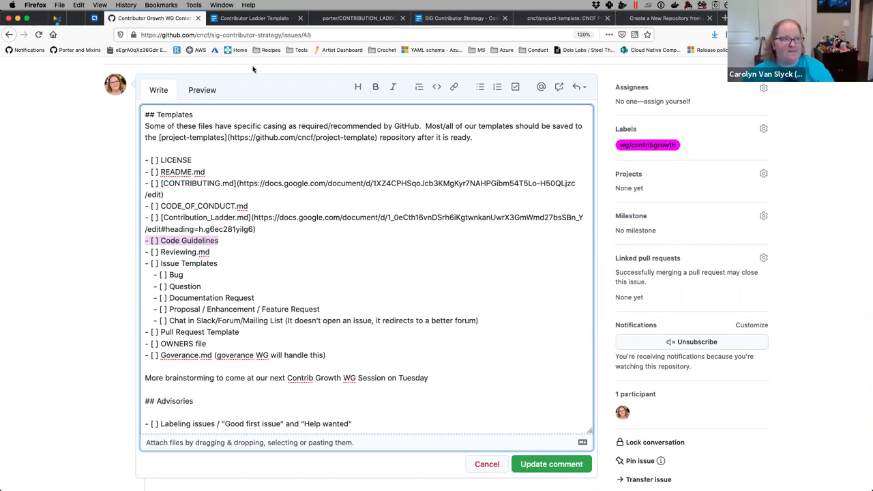
# - Open the Contributing Template doc by typing 'contribut' in the address bar
pyautogui.click(265, 13)
pyautogui.click(274, 34)
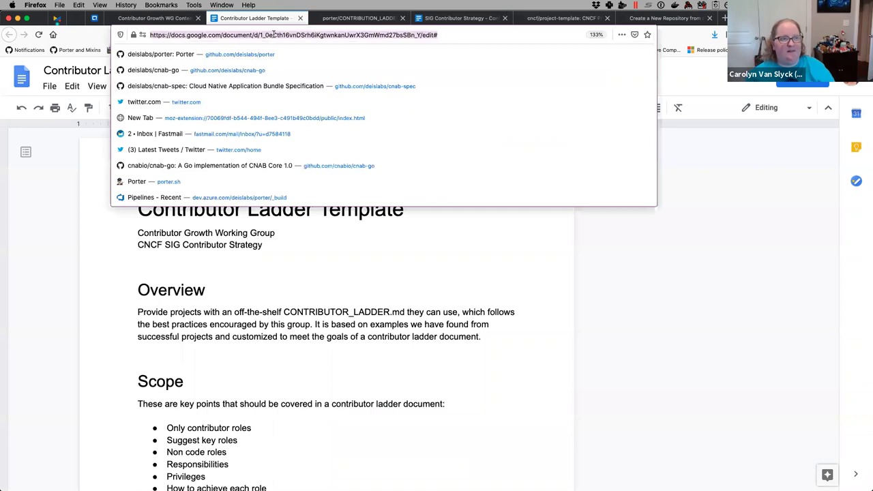
pyautogui.write('contribut')
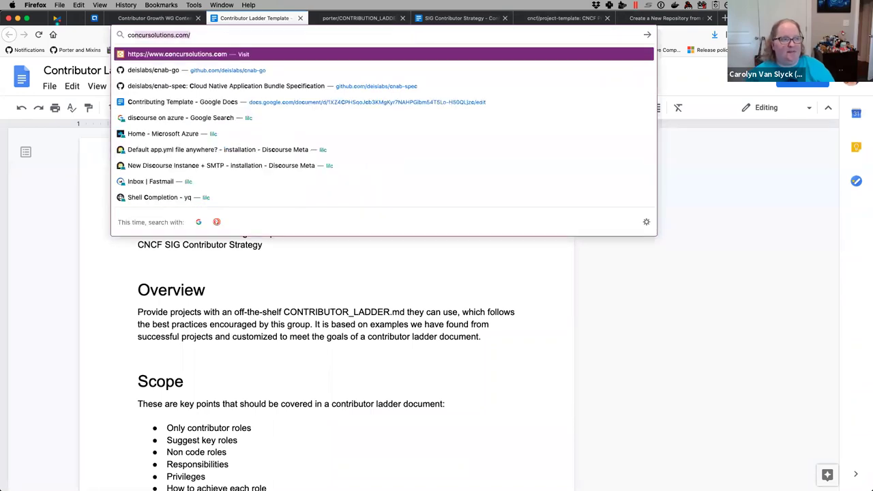
pyautogui.press('Down')
pyautogui.press('Return')
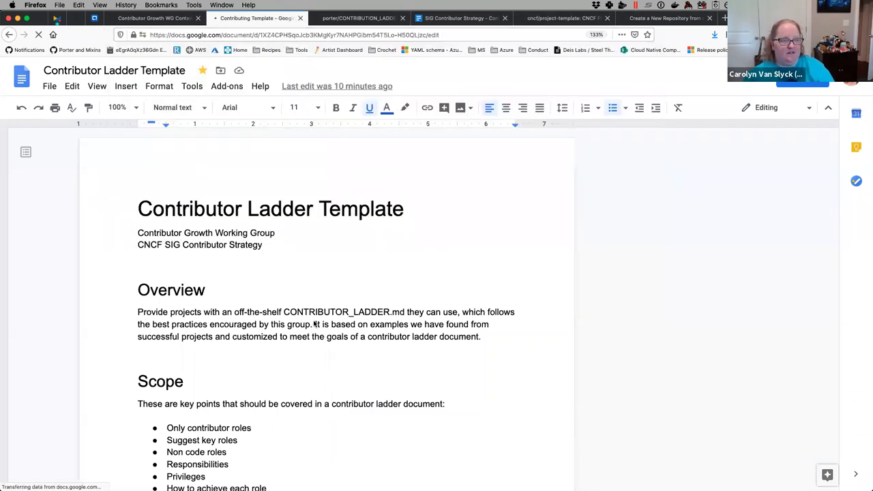
# - Scroll to the Pull Request Checklist section and select its guidance comment text
pyautogui.scroll(-4, 275, 259)
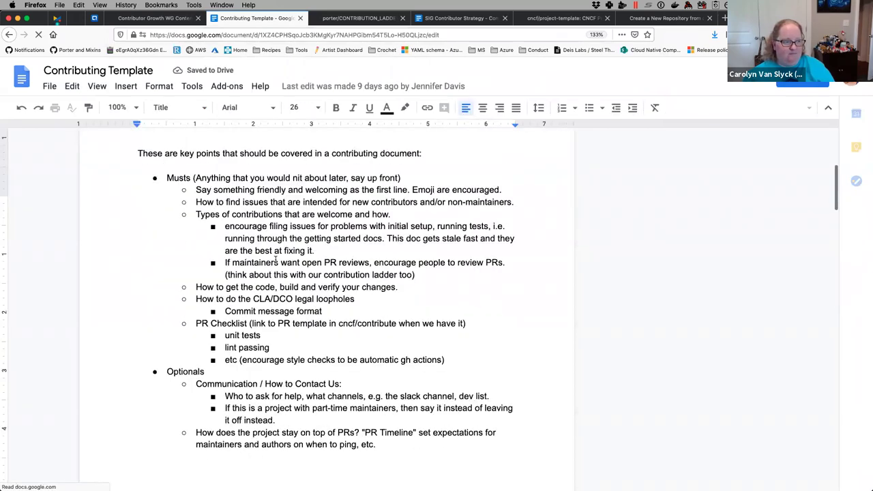
pyautogui.click(196, 303)
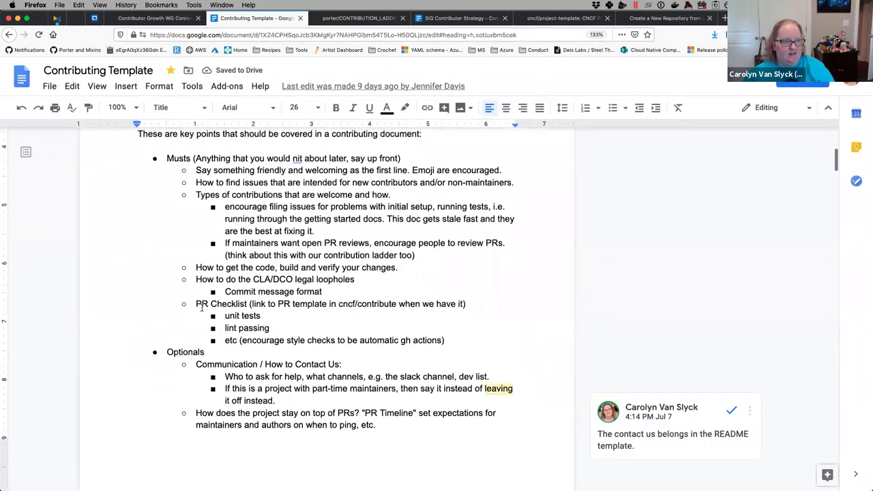
pyautogui.scroll(-20, 196, 303)
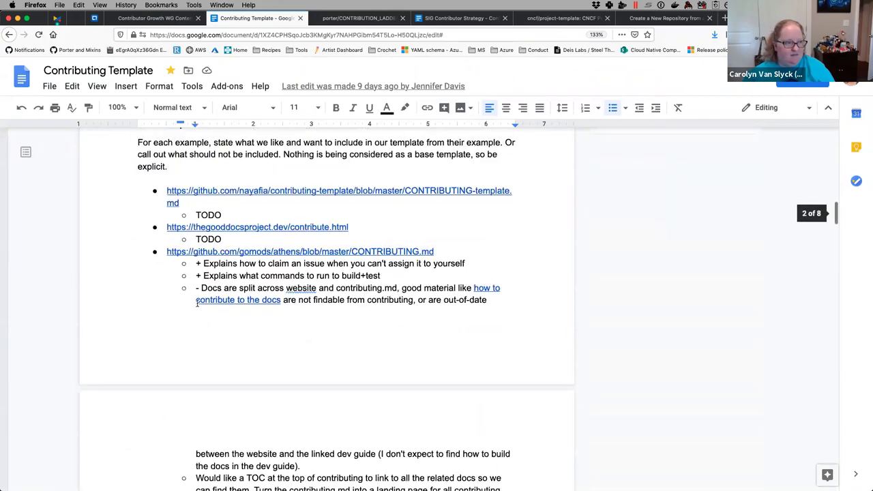
pyautogui.scroll(-15, 197, 303)
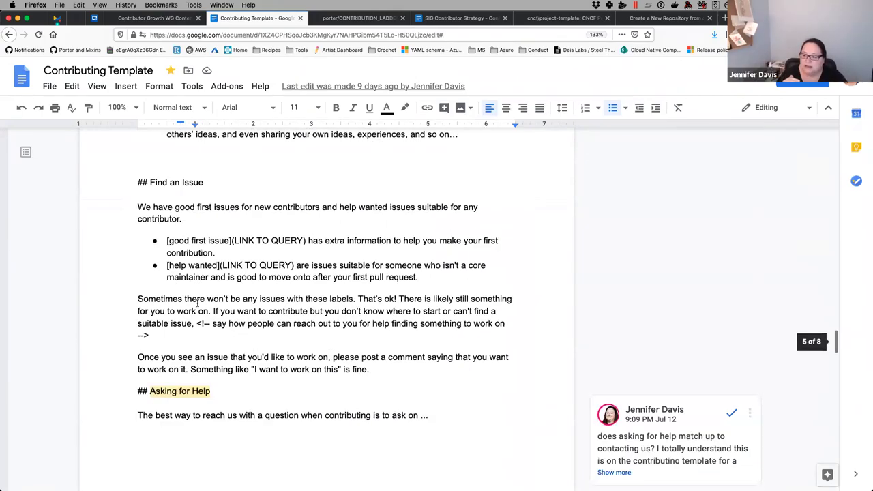
pyautogui.scroll(-20, 197, 303)
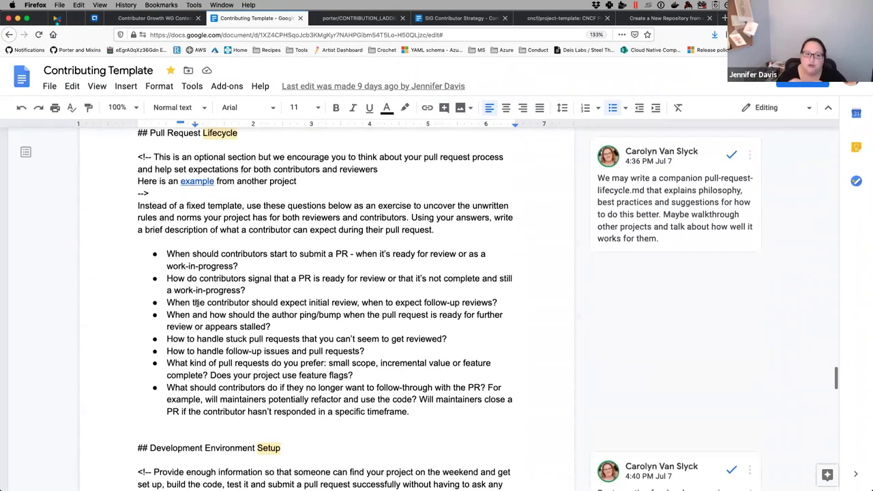
pyautogui.scroll(-8, 197, 303)
pyautogui.scroll(7, 197, 302)
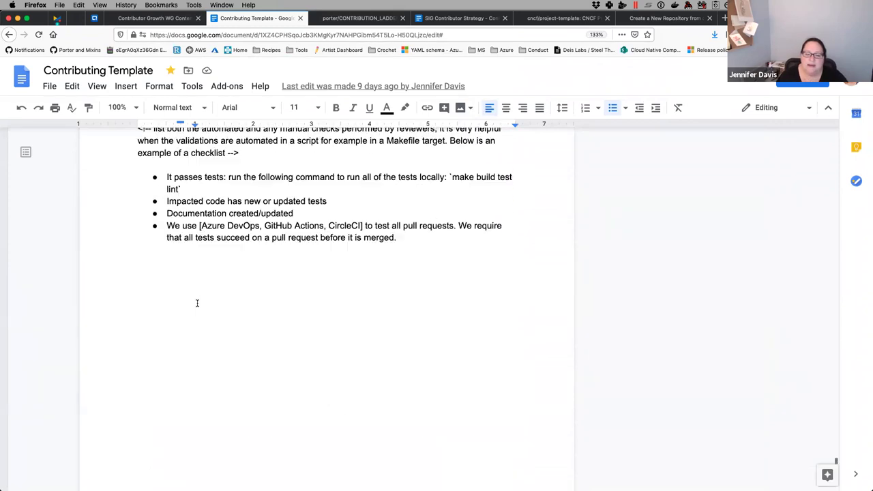
pyautogui.scroll(-5, 197, 302)
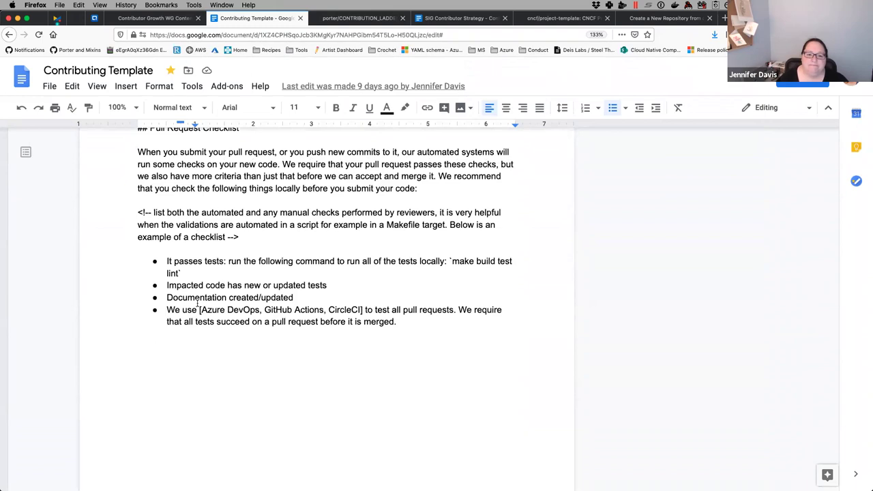
pyautogui.scroll(2, 197, 303)
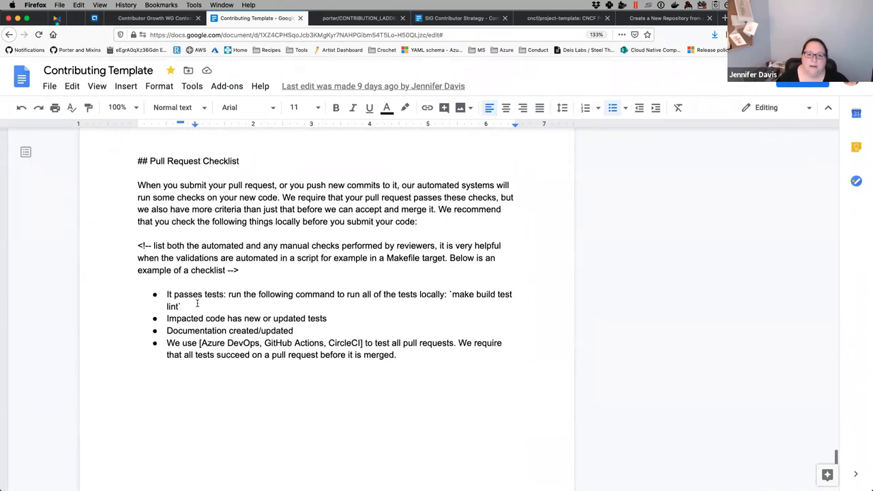
pyautogui.click(154, 245)
pyautogui.moveTo(154, 246); pyautogui.dragTo(226, 270)
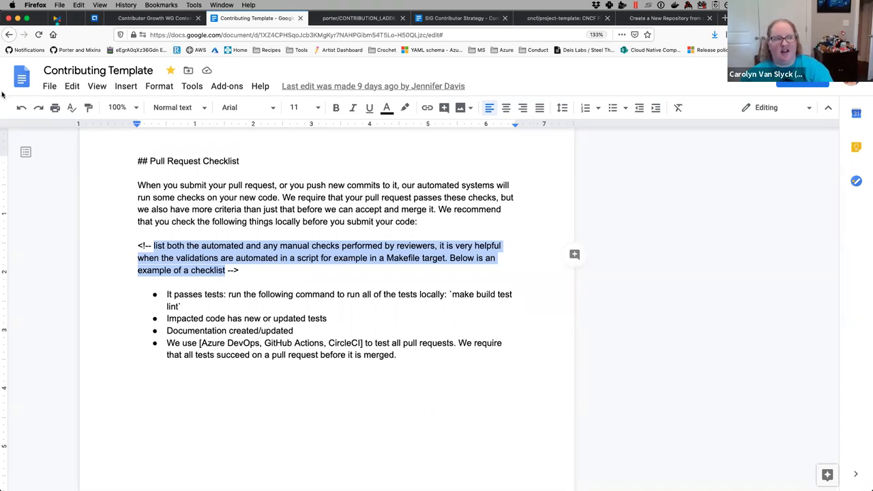
# - Start a comment on the heading word 'Checklist' that @-mentions a collaborator
pyautogui.click(139, 19)
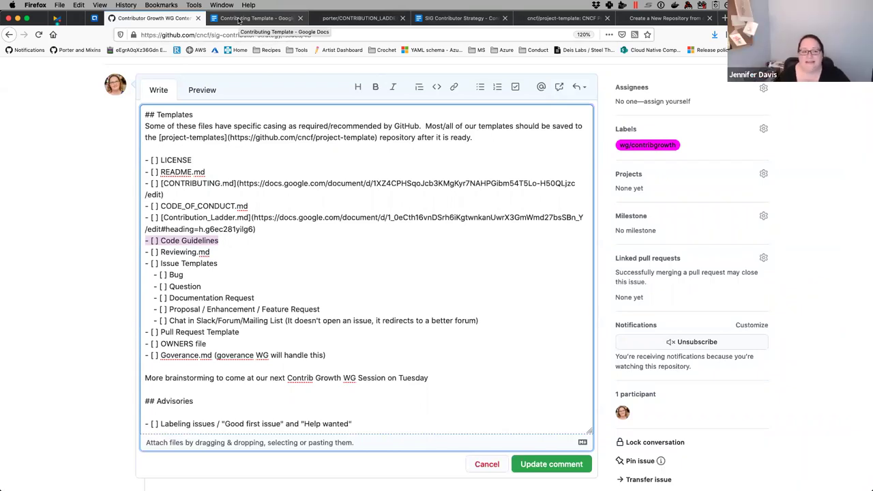
pyautogui.click(238, 21)
pyautogui.click(308, 258)
pyautogui.doubleClick(223, 162)
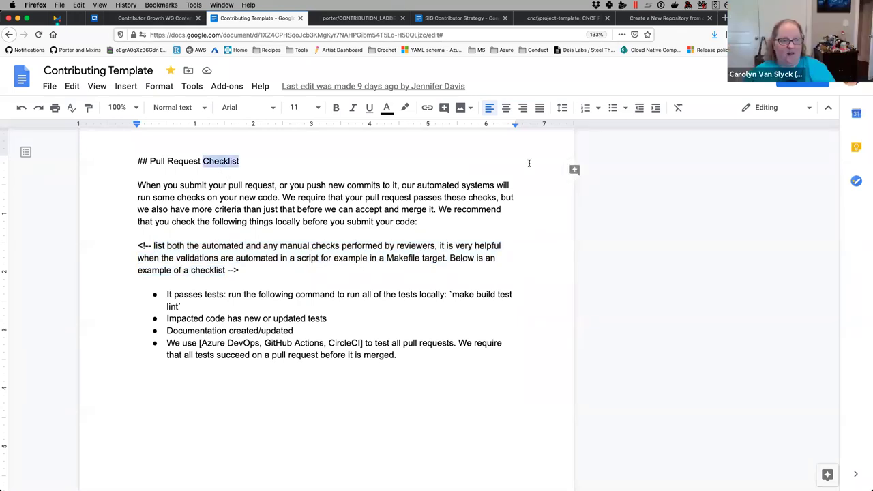
pyautogui.click(574, 170)
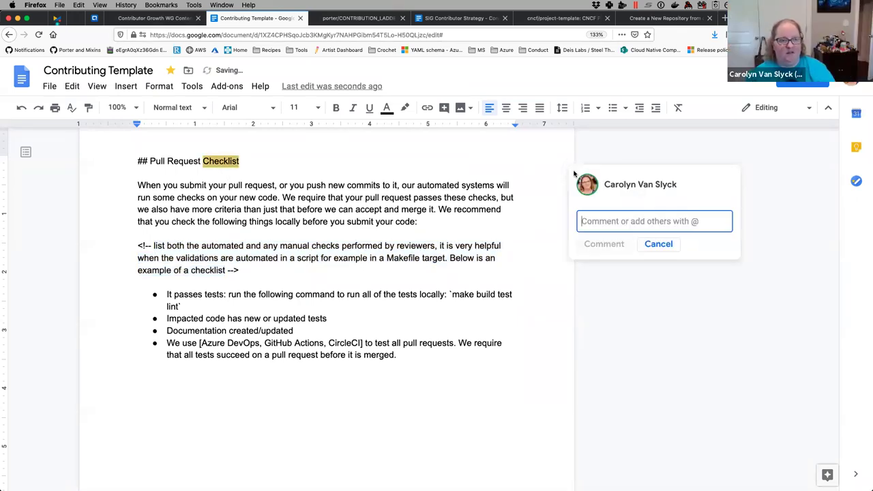
pyautogui.write('@')
pyautogui.press('Down')
pyautogui.press('Up')
pyautogui.press('Return')
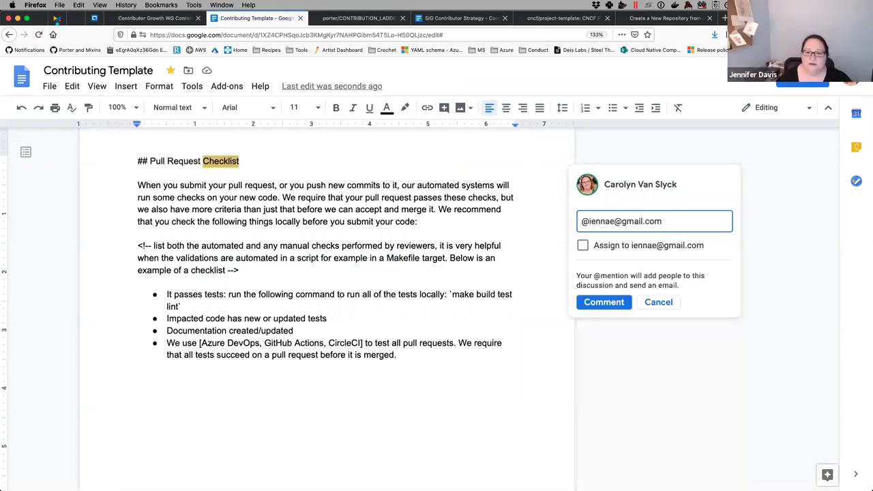
# - Assign and post 'Split out an additional heading for code guidlines', then select GitHub's Code Guidelines line
pyautogui.click(582, 245)
pyautogui.click(675, 220)
pyautogui.write('Split out an additional heading for ')
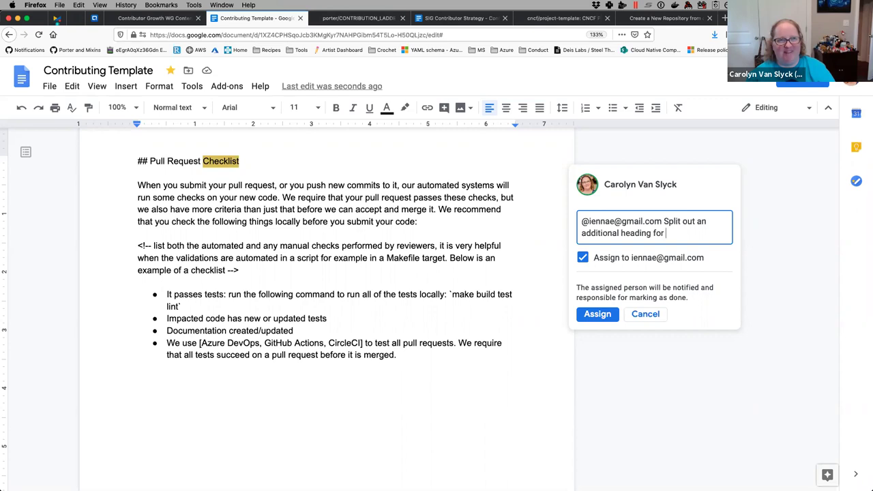
pyautogui.write('code ')
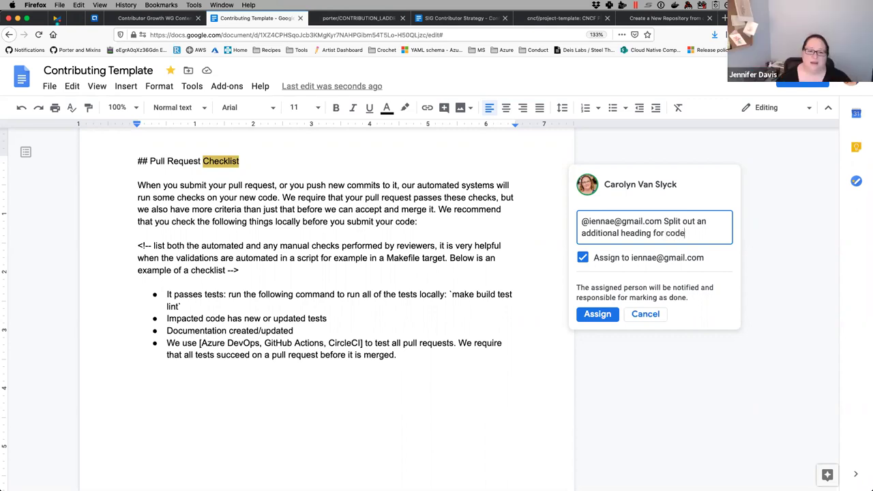
pyautogui.write('guidlines')
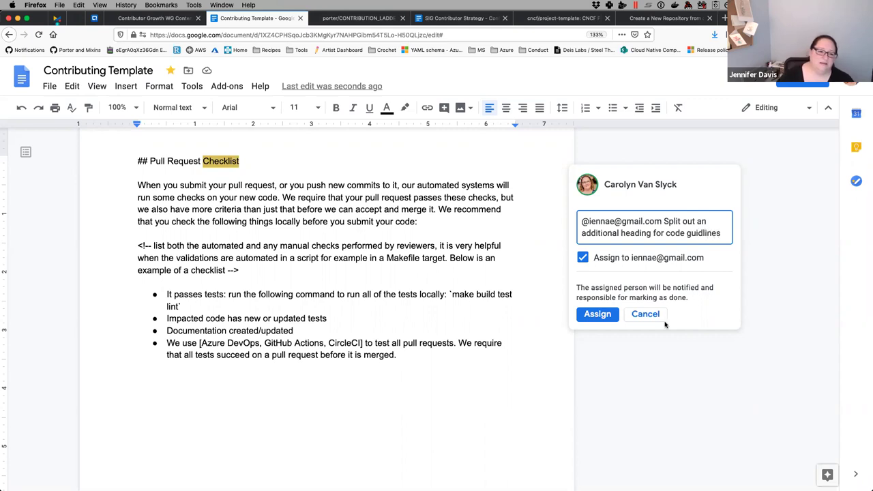
pyautogui.click(597, 314)
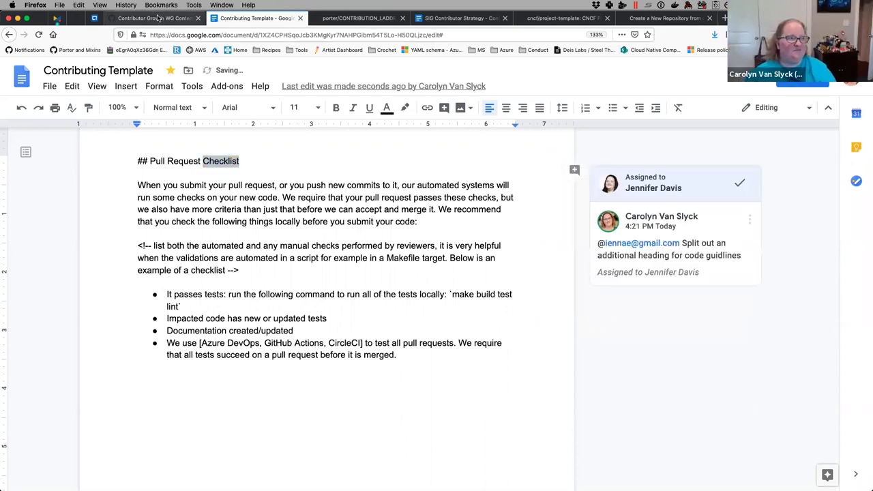
pyautogui.click(133, 19)
pyautogui.moveTo(219, 238); pyautogui.dragTo(110, 239)
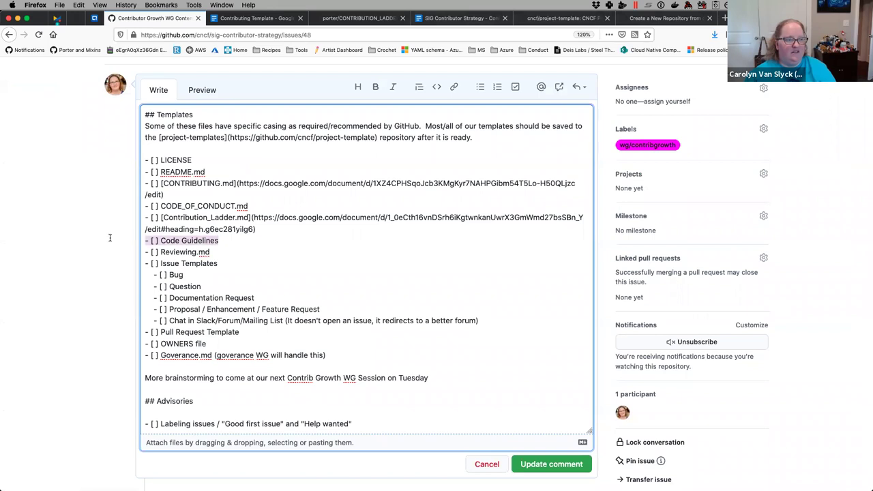
# - Delete the '- [ ] Code Guidelines' line, preview the issue, and return to the Contributing Template
pyautogui.press('BackSpace')
pyautogui.press('BackSpace')
pyautogui.click(203, 90)
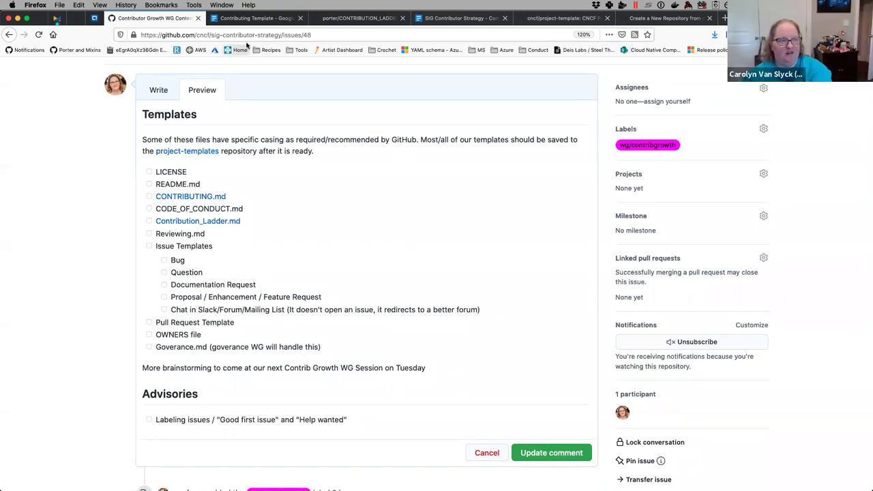
pyautogui.click(252, 18)
pyautogui.scroll(-5, 321, 205)
pyautogui.scroll(10, 322, 205)
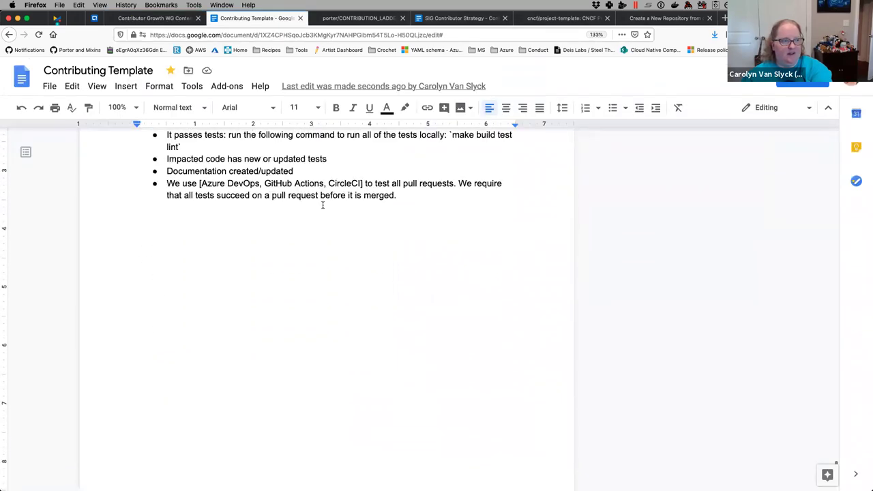
pyautogui.scroll(5, 322, 205)
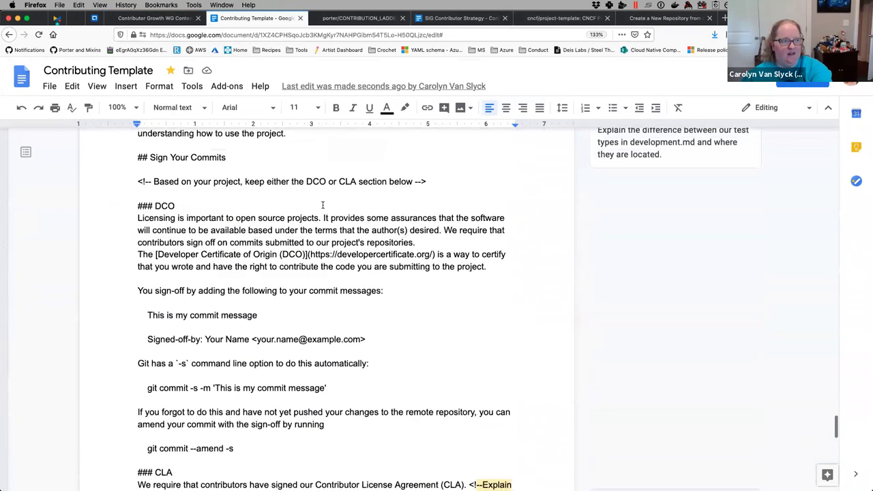
pyautogui.scroll(1, 323, 204)
pyautogui.scroll(-2, 322, 205)
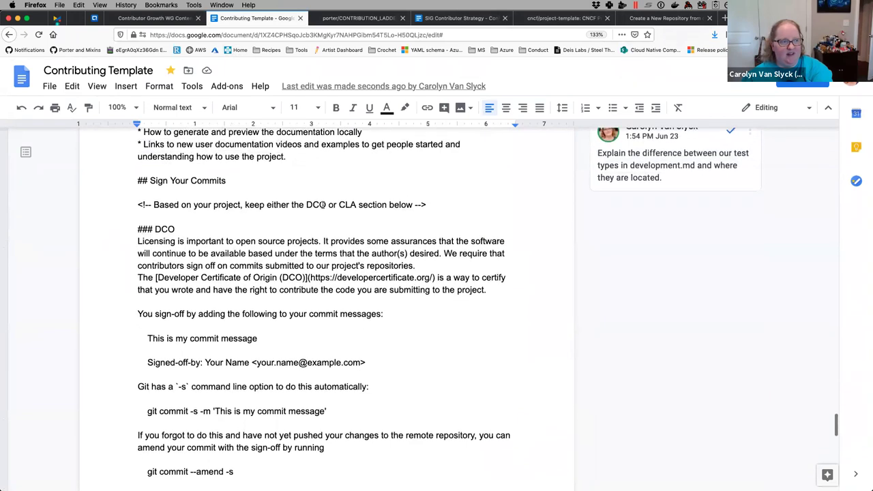
pyautogui.scroll(-1, 323, 205)
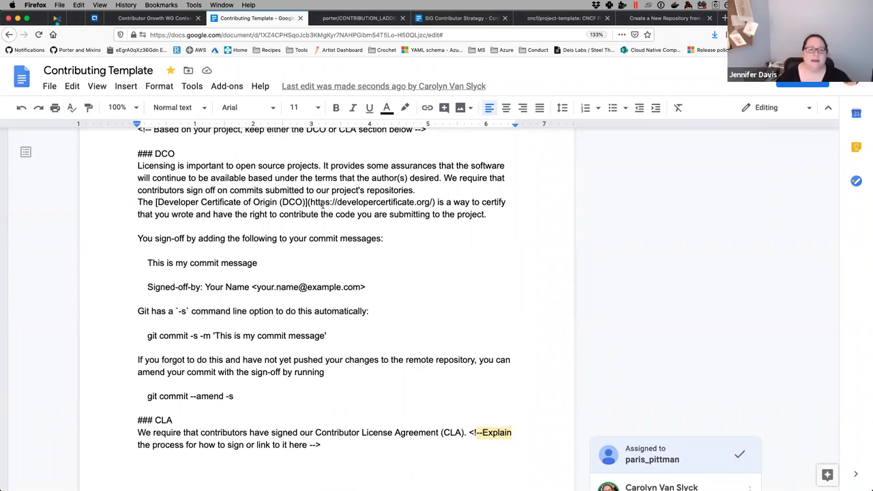
pyautogui.scroll(-3, 322, 204)
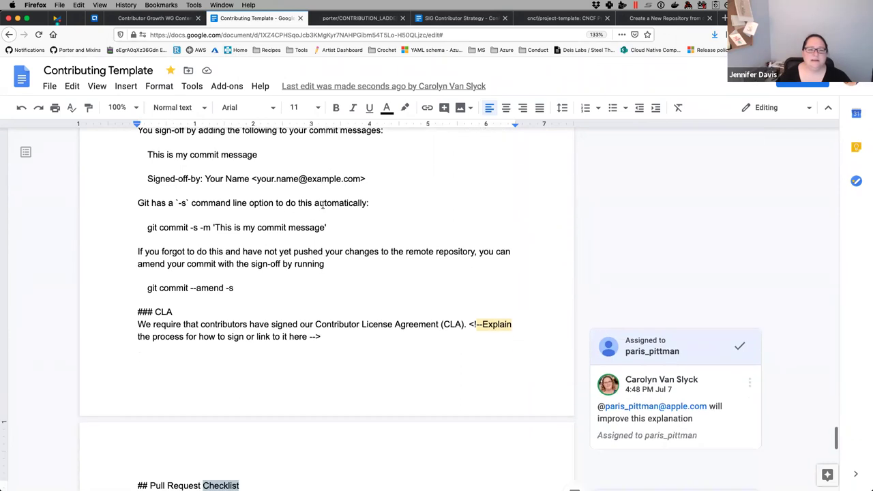
pyautogui.scroll(2, 323, 205)
pyautogui.scroll(5, 322, 205)
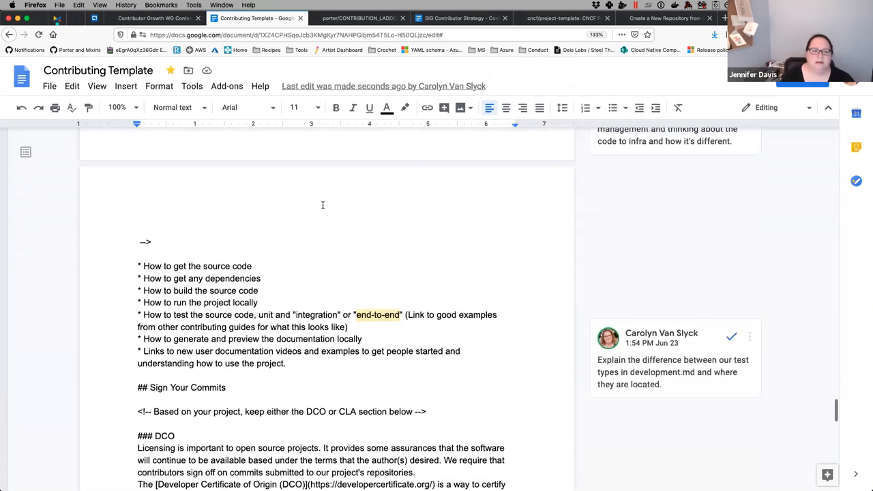
pyautogui.scroll(20, 323, 204)
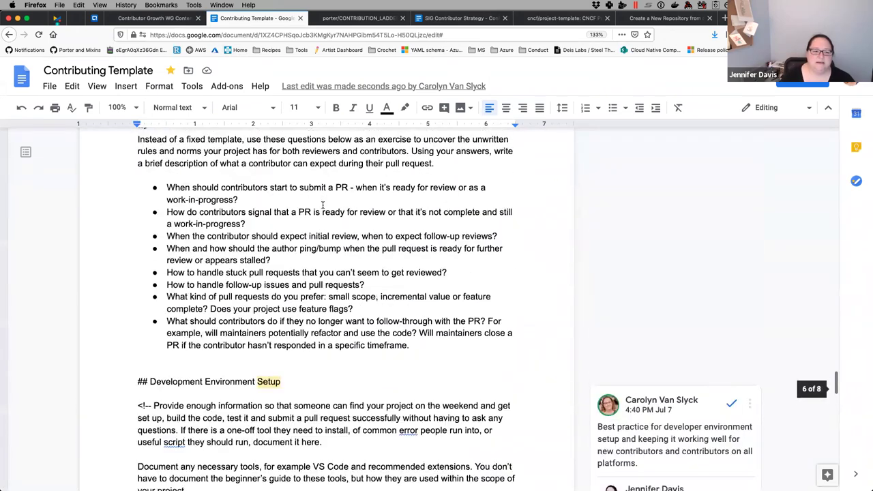
pyautogui.scroll(-20, 323, 204)
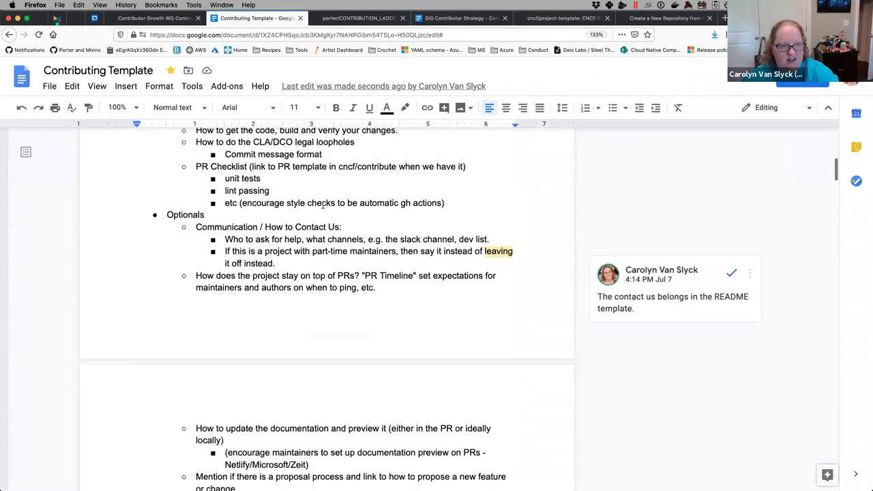
pyautogui.scroll(-5, 322, 205)
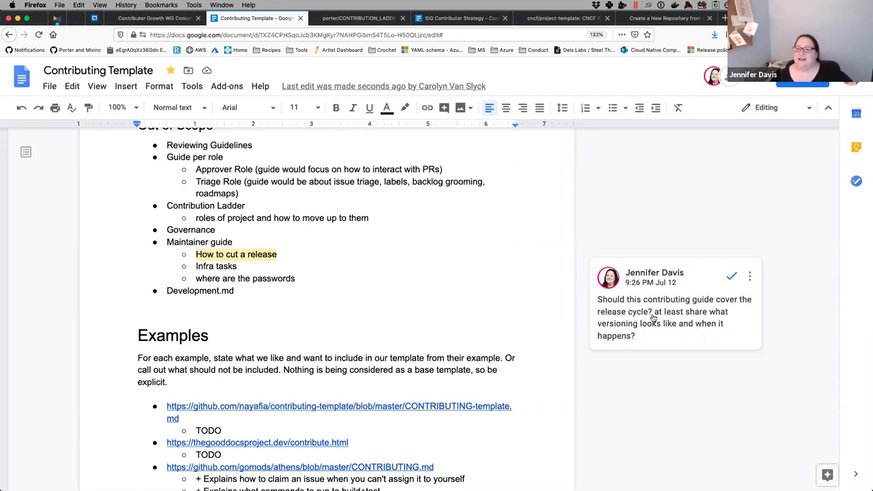
pyautogui.scroll(1, 415, 282)
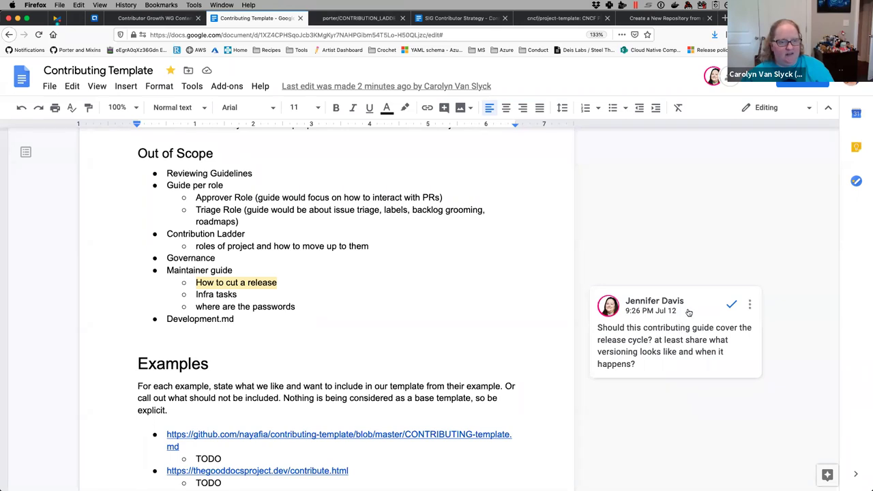
pyautogui.moveTo(696, 309)
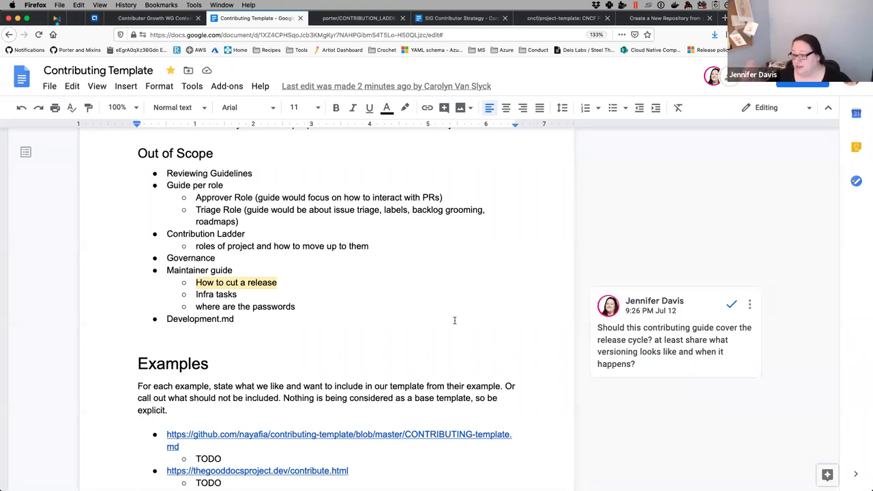
pyautogui.scroll(-5, 339, 302)
pyautogui.scroll(1, 339, 302)
pyautogui.scroll(2, 339, 302)
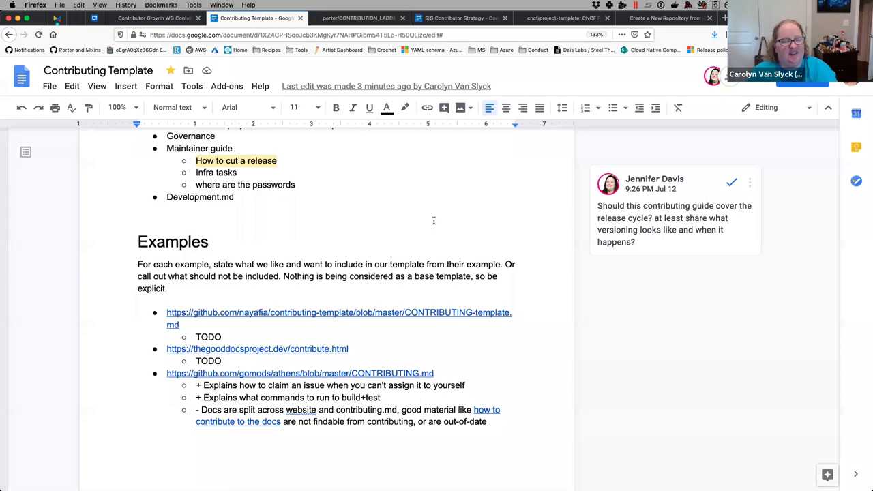
# - Draft a 'When will my change rele' bullet after the last lifecycle question, then erase it
pyautogui.scroll(-15, 433, 220)
pyautogui.scroll(-15, 433, 220)
pyautogui.scroll(-15, 433, 220)
pyautogui.scroll(-3, 433, 221)
pyautogui.scroll(1, 434, 220)
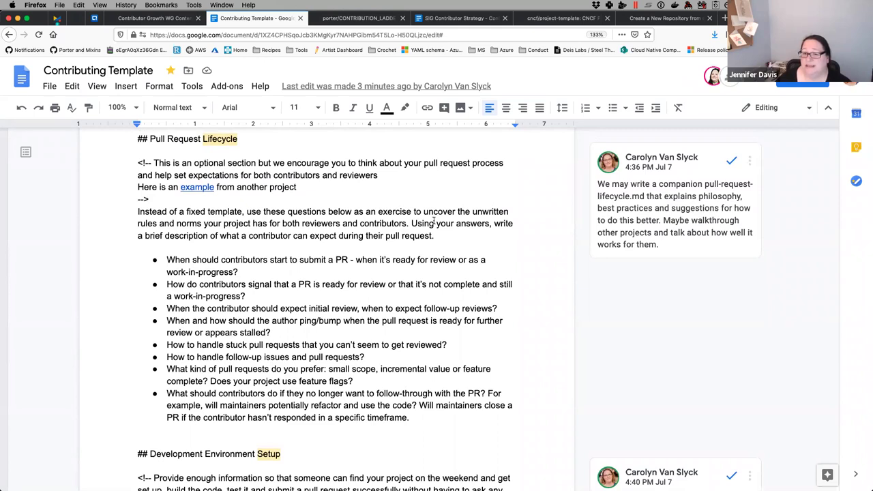
pyautogui.click(410, 416)
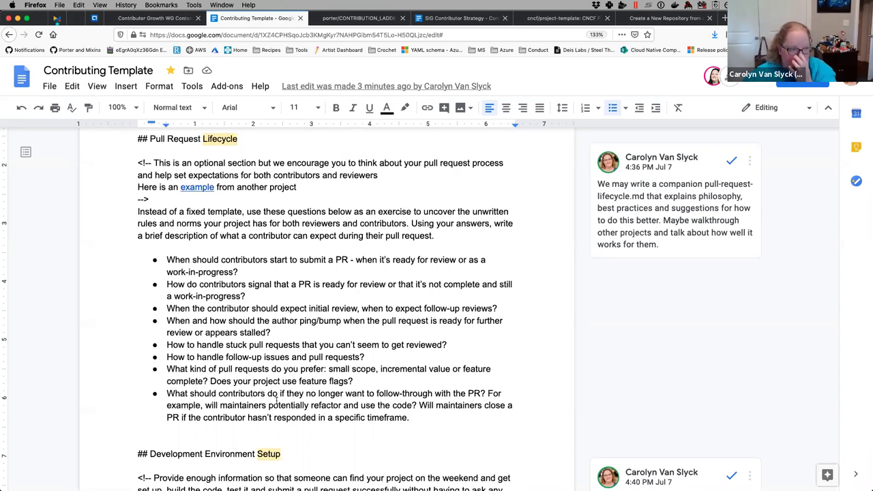
pyautogui.press('Return')
pyautogui.write('When will my change')
pyautogui.write('released?')
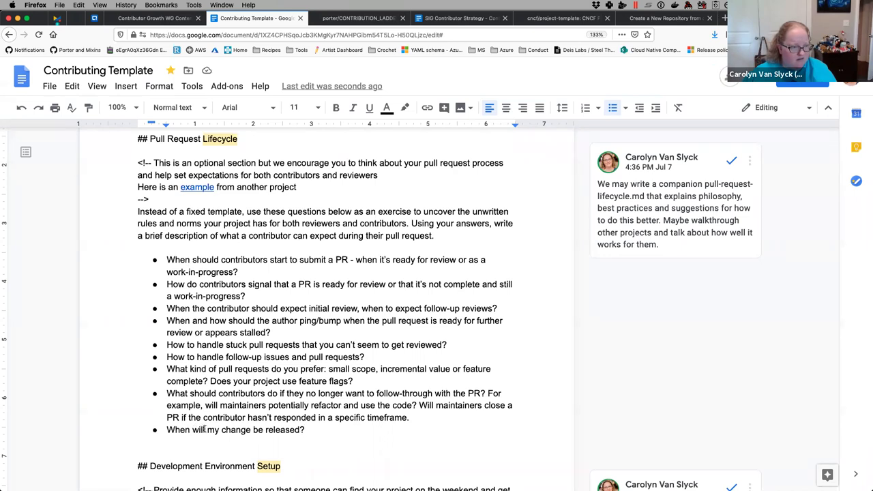
pyautogui.moveTo(205, 429); pyautogui.dragTo(305, 430)
pyautogui.write('are yo')
pyautogui.press('BackSpace')
pyautogui.press('BackSpace')
pyautogui.press('BackSpace')
pyautogui.press('BackSpace')
pyautogui.press('BackSpace')
pyautogui.press('BackSpace')
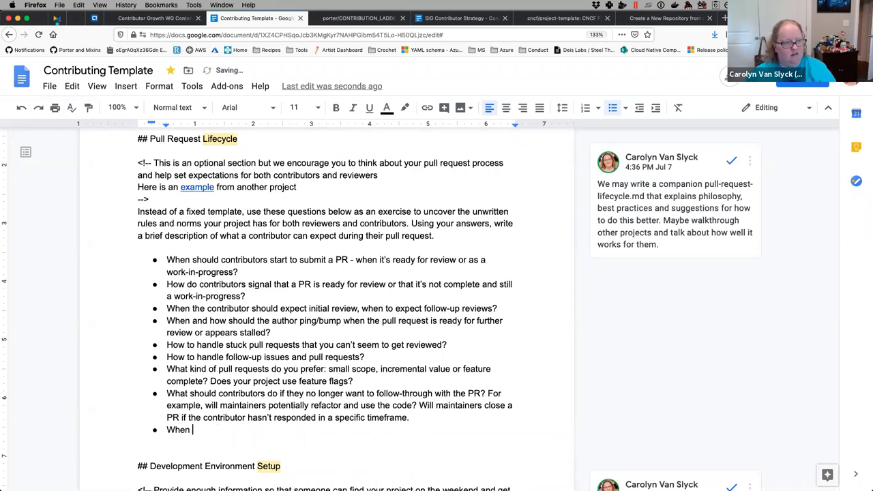
pyautogui.press('BackSpace')
pyautogui.press('BackSpace')
pyautogui.press('BackSpace')
pyautogui.press('BackSpace')
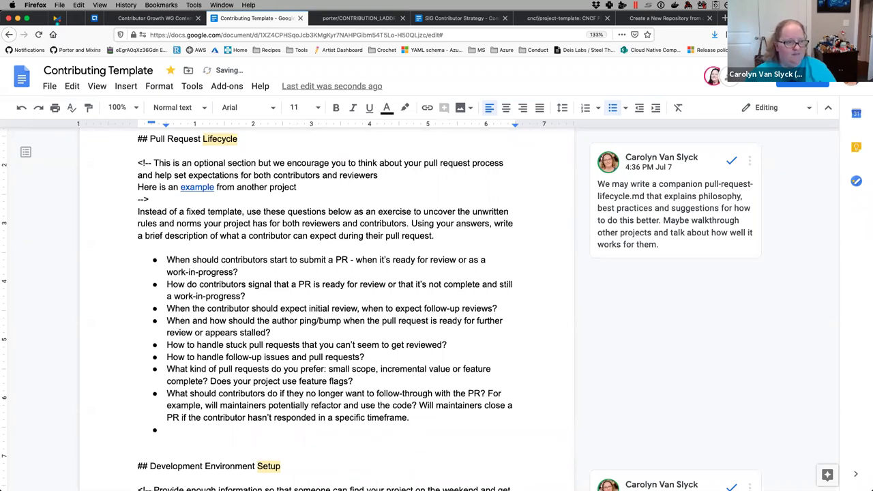
pyautogui.press('BackSpace')
pyautogui.press('BackSpace')
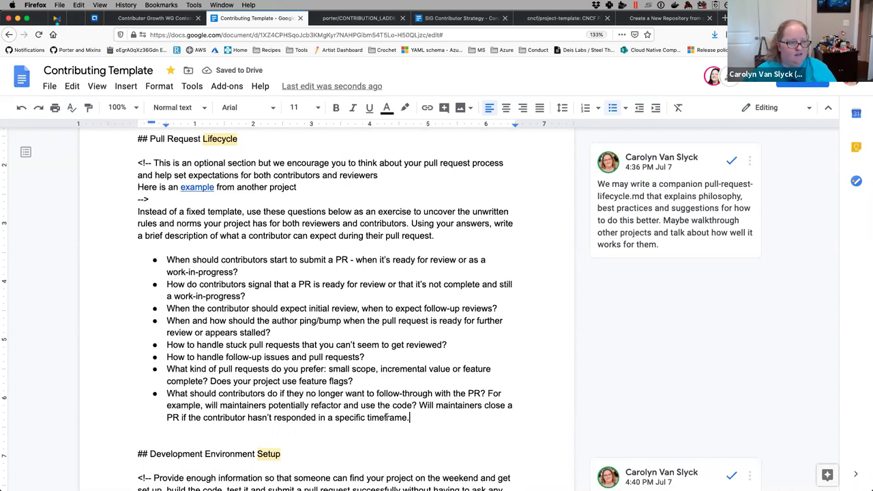
# - Add a TODO bullet after the last lifecycle question and start a comment on it
pyautogui.press('Return')
pyautogui.write('TODO')
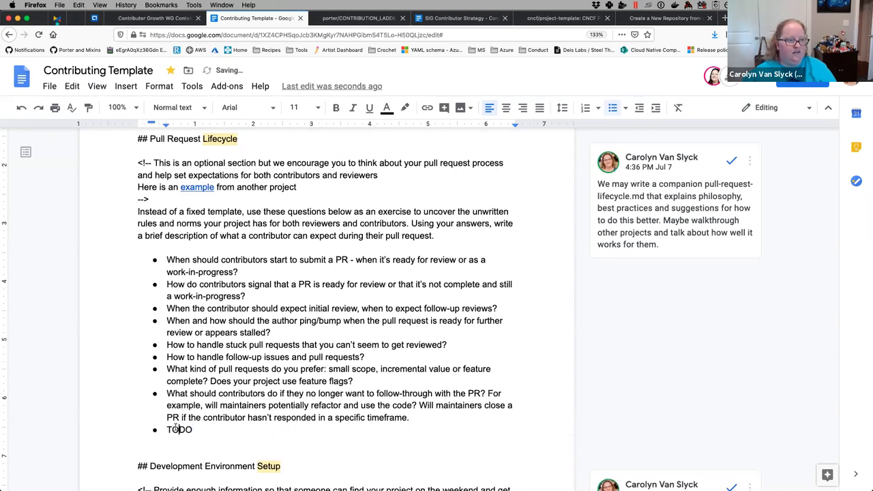
pyautogui.doubleClick(176, 428)
pyautogui.click(574, 438)
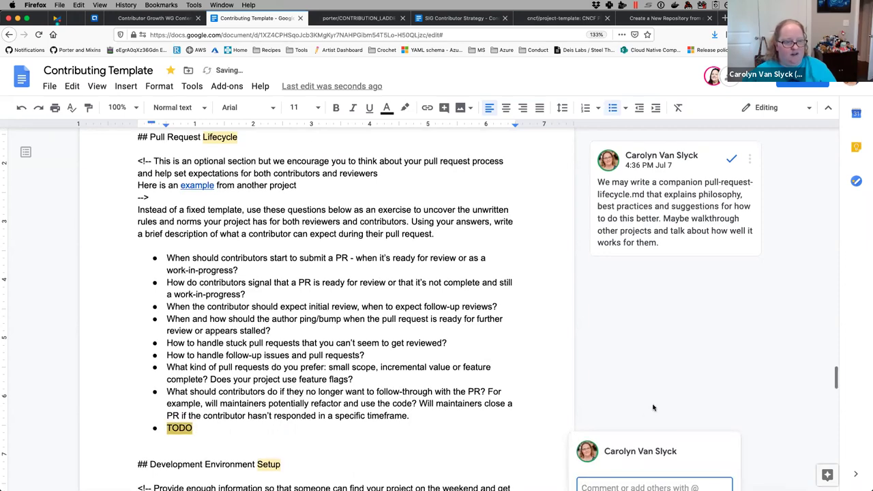
# - Write the comment 'Add a question for the process of how PRs once merged end up in the next release'
pyautogui.scroll(3, 652, 407)
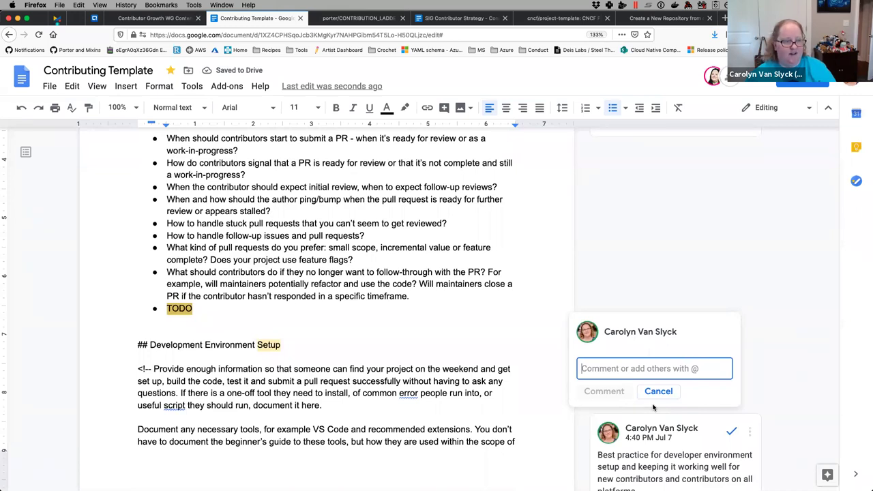
pyautogui.write('Add ')
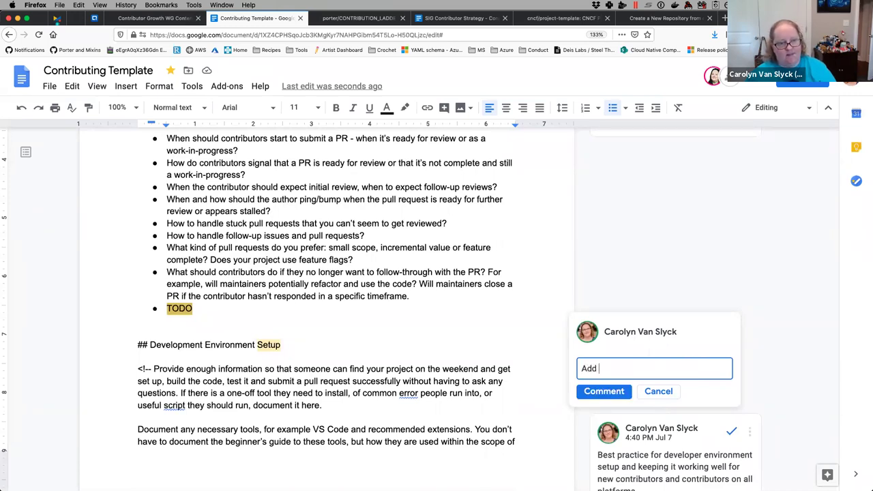
pyautogui.write('a question for ')
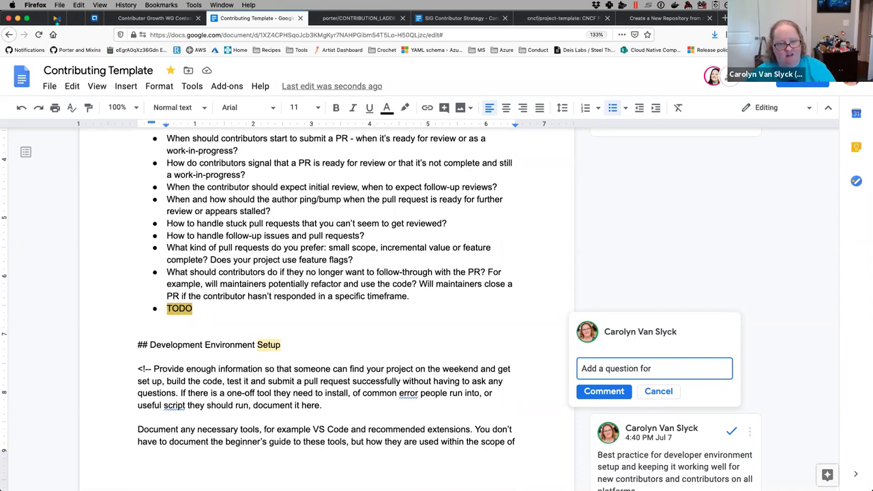
pyautogui.write('the process of how PR')
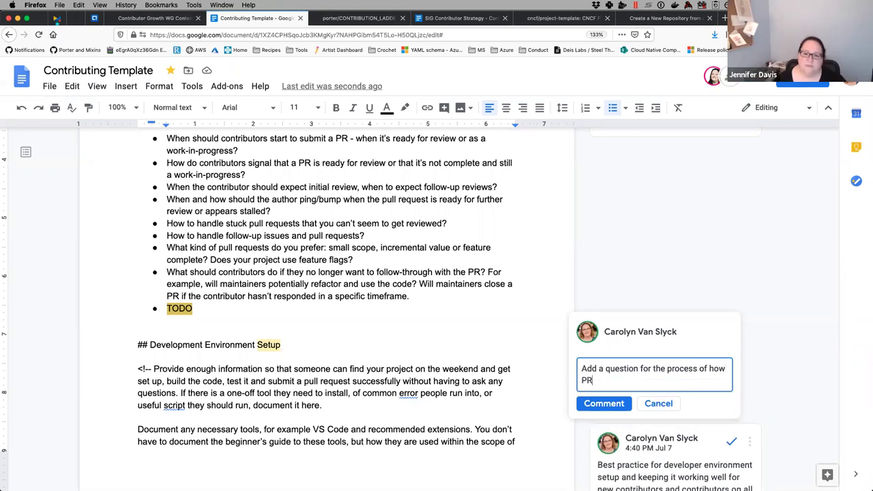
pyautogui.write('s once merged end up in the next release')
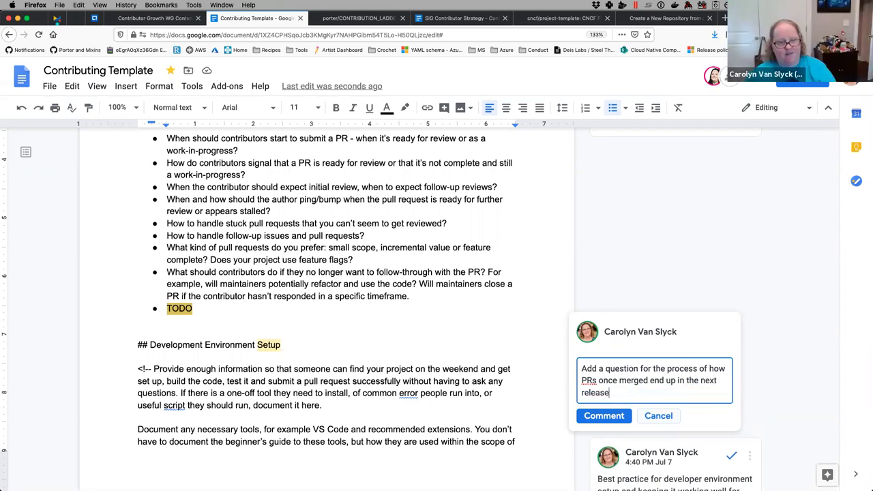
# - Post the TODO comment about merged PRs and releases in the Contributing Template
pyautogui.click(619, 419)
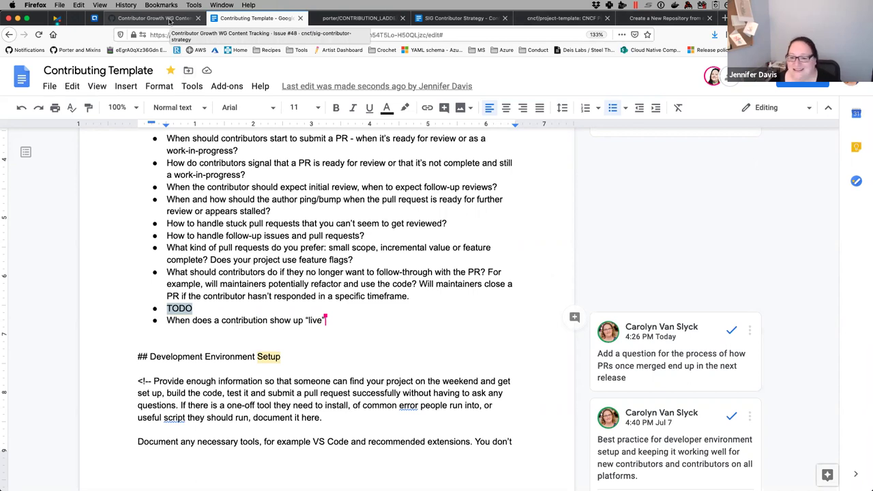
# - Review the issue #48 comment preview showing the Templates checklist and single Advisories item
pyautogui.click(169, 19)
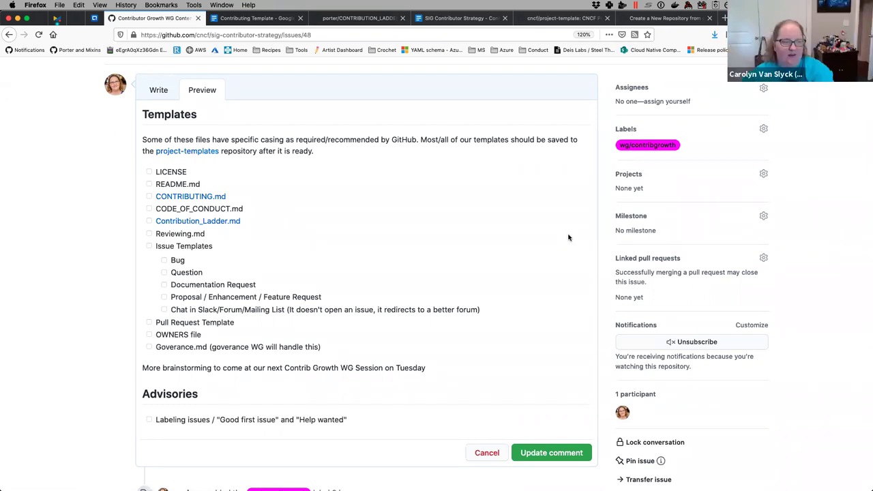
pyautogui.scroll(-1, 568, 237)
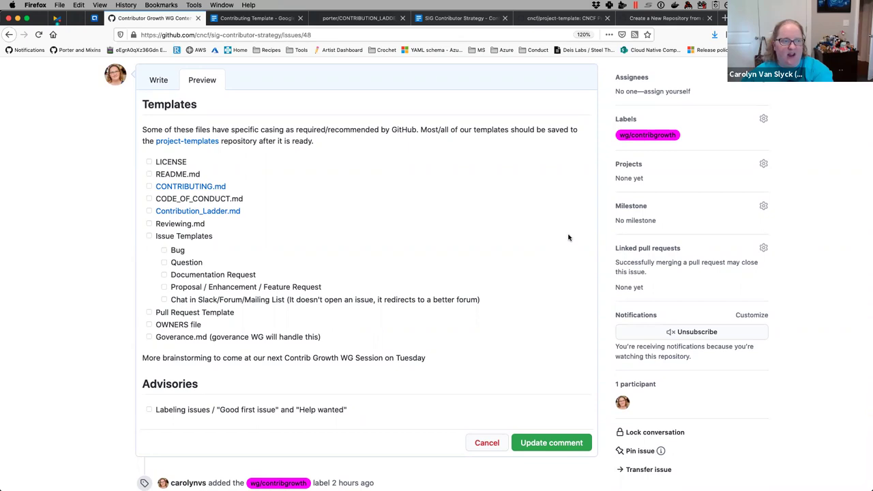
pyautogui.scroll(-1, 568, 237)
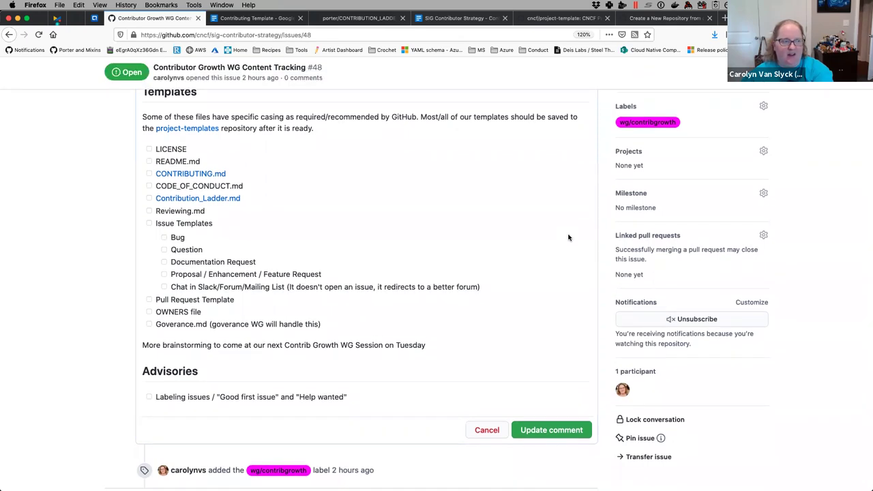
pyautogui.scroll(1, 567, 238)
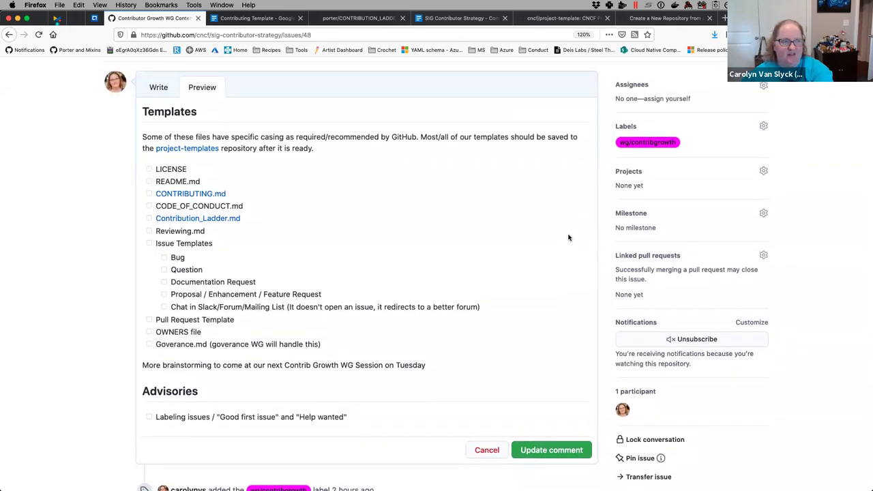
pyautogui.hotkey('ctrl', 'Tab')
# - Scroll the Contributing Template to the Pull Request Lifecycle heading and its question list
pyautogui.scroll(-5, 575, 220)
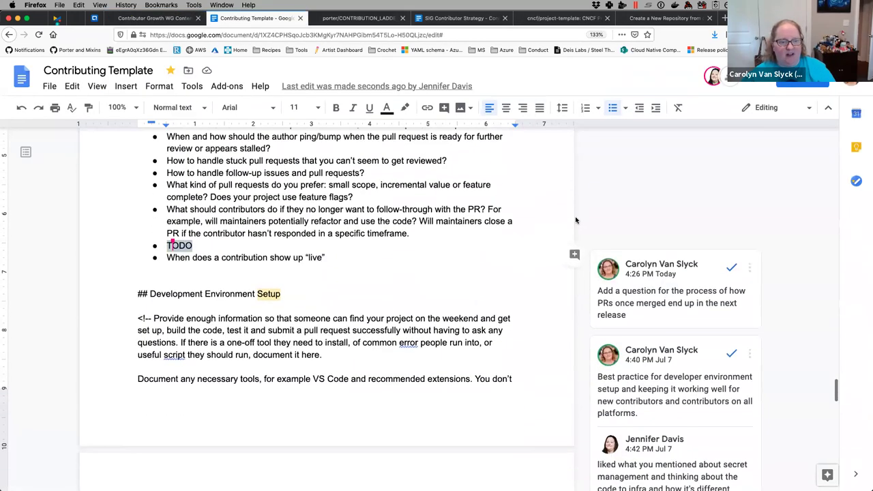
pyautogui.scroll(20, 575, 220)
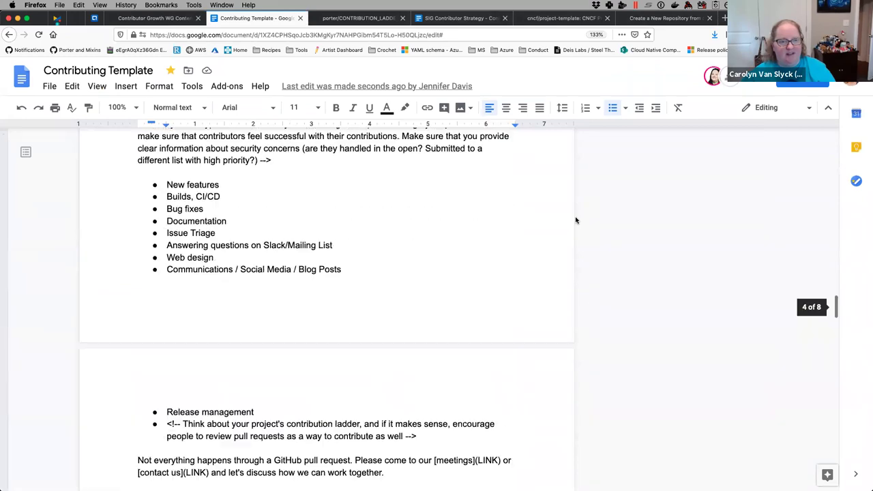
pyautogui.scroll(-5, 574, 220)
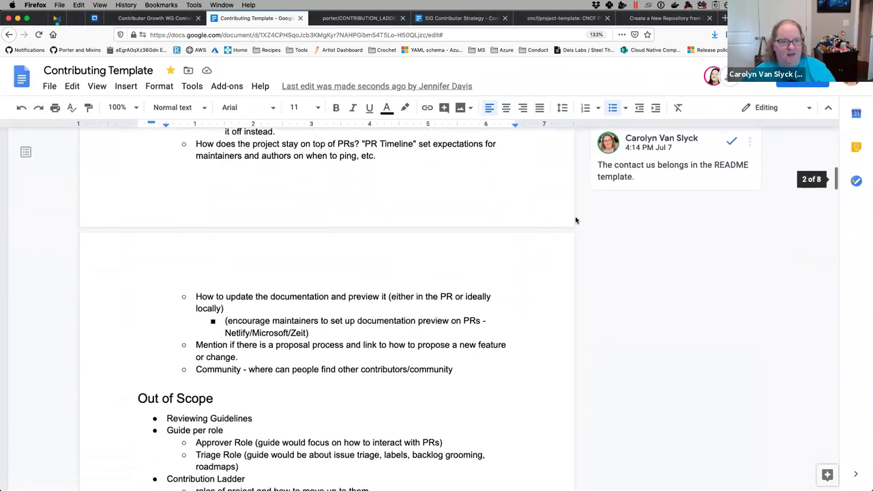
pyautogui.scroll(-10, 575, 221)
pyautogui.scroll(-20, 575, 220)
pyautogui.scroll(-15, 574, 221)
pyautogui.scroll(-5, 575, 221)
pyautogui.scroll(-6, 575, 220)
pyautogui.scroll(6, 574, 220)
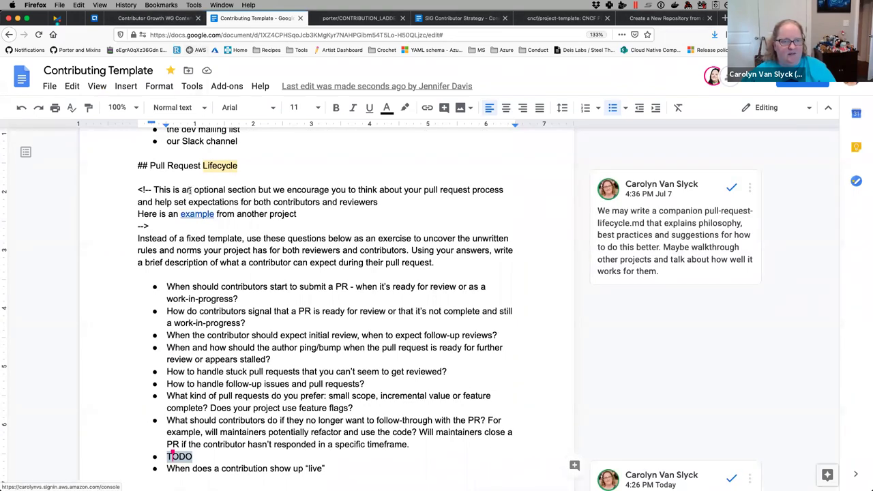
# - Add '- [ ] Pull Request Lifecycle' below the Help wanted item in the markdown draft
pyautogui.click(115, 18)
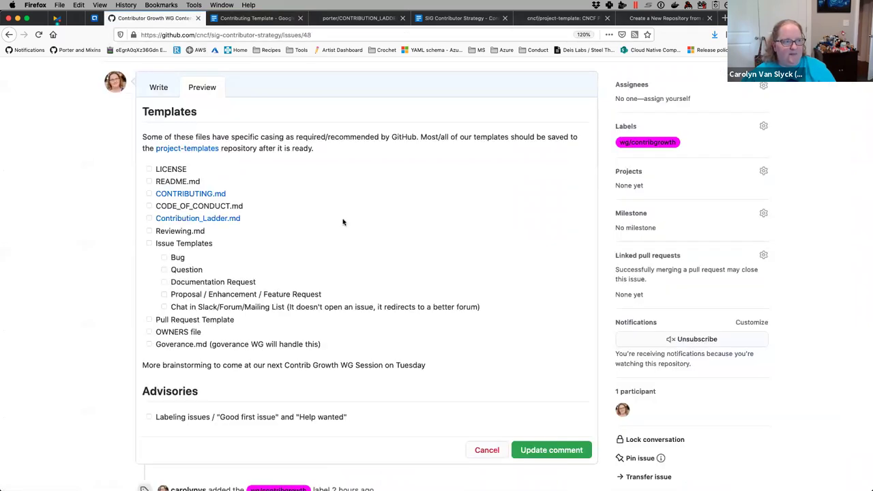
pyautogui.click(158, 89)
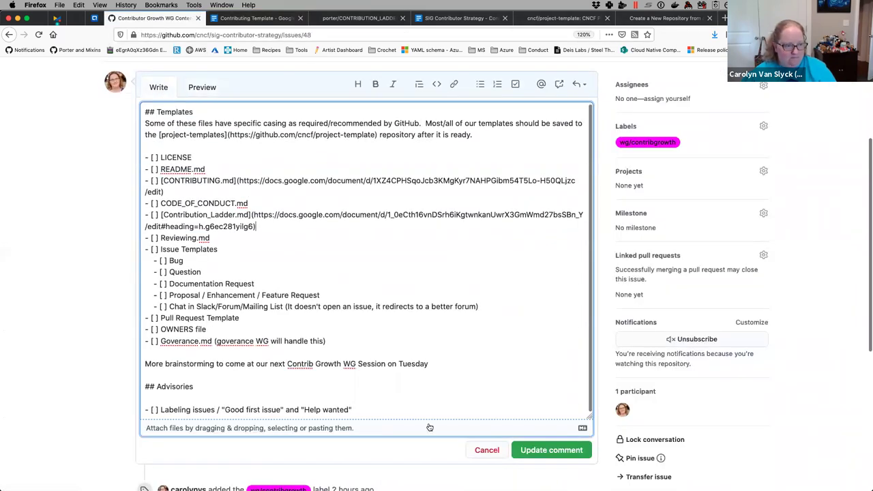
pyautogui.click(361, 407)
pyautogui.press('Return')
pyautogui.write('- [ ] Pull Req')
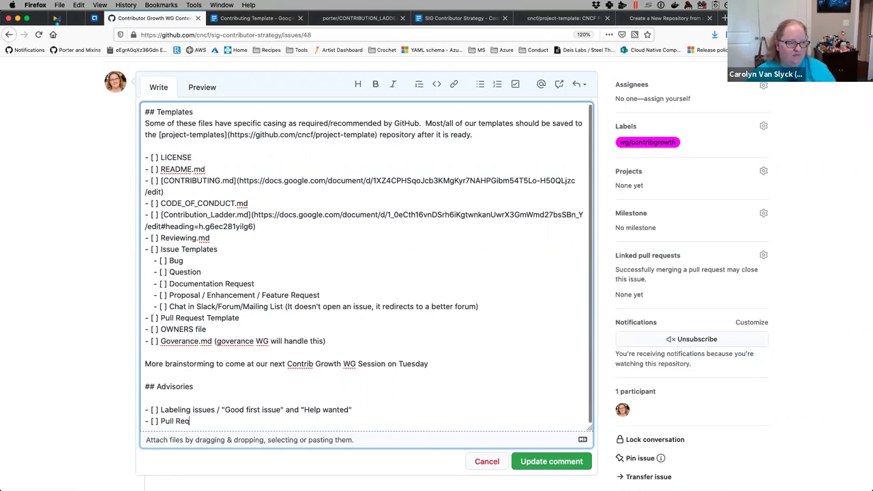
pyautogui.write('uest')
pyautogui.press('BackSpace')
pyautogui.press('BackSpace')
pyautogui.write('est Life')
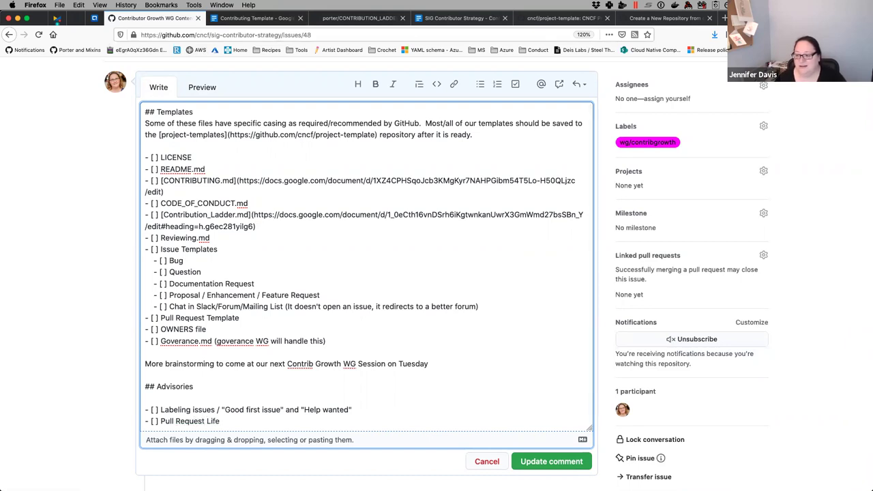
pyautogui.write('cycle')
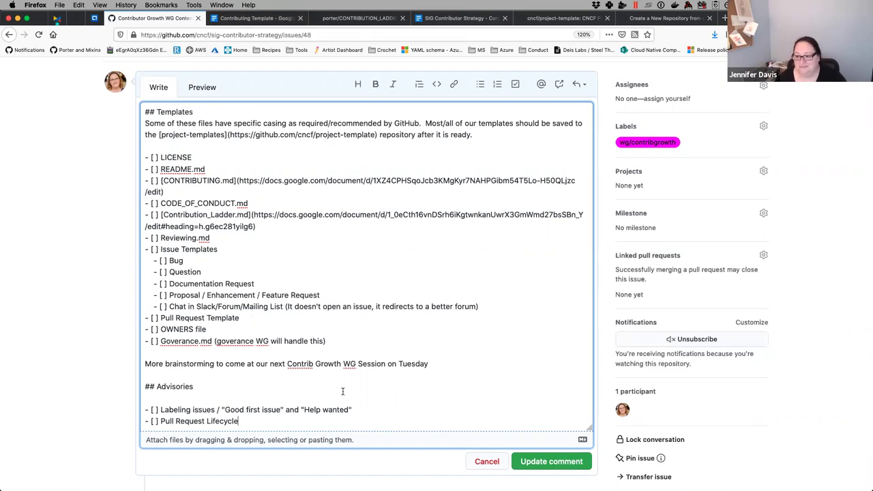
pyautogui.press('Return')
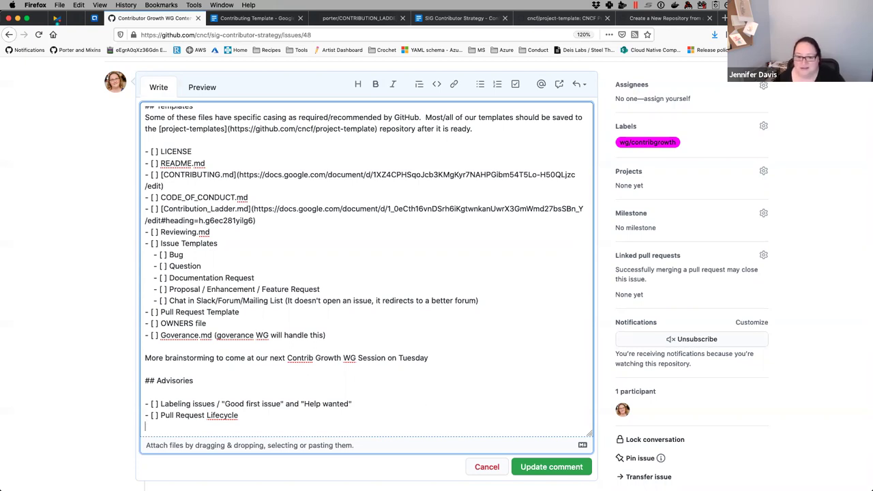
# - Start a new Advisories checklist item reading 'Defining the community values'
pyautogui.press('Return')
pyautogui.write('- ')
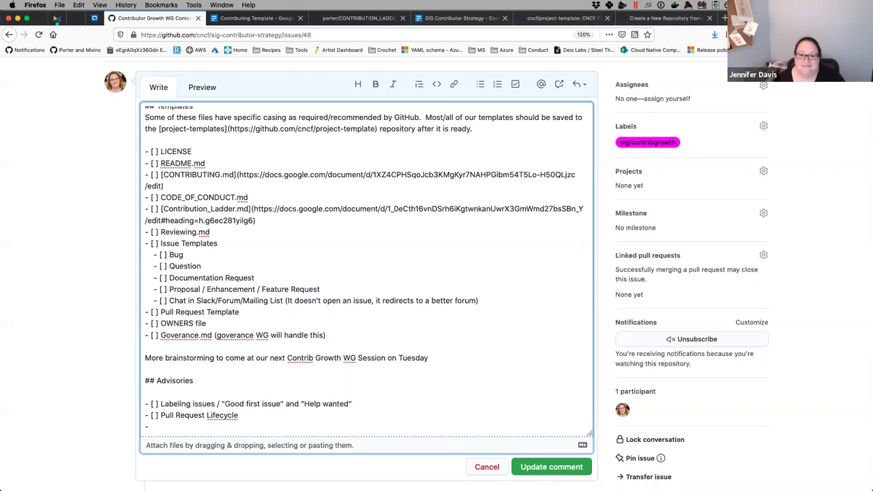
pyautogui.write('[')
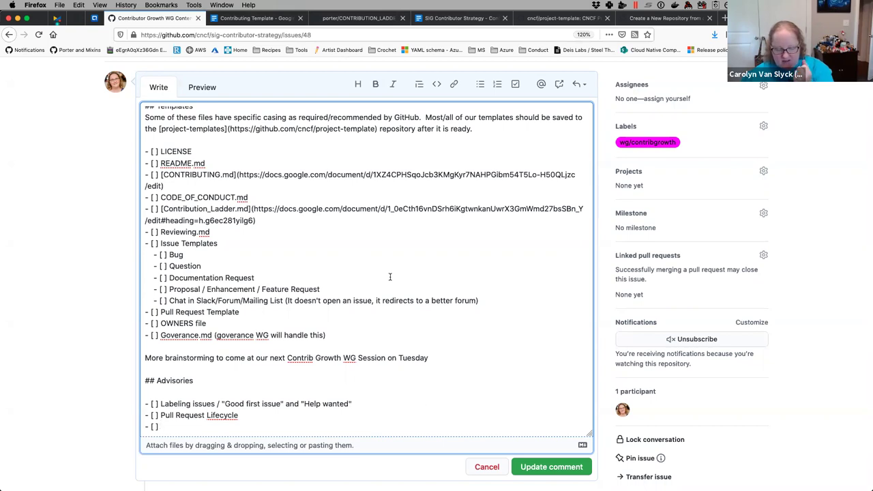
pyautogui.write('Defining sh')
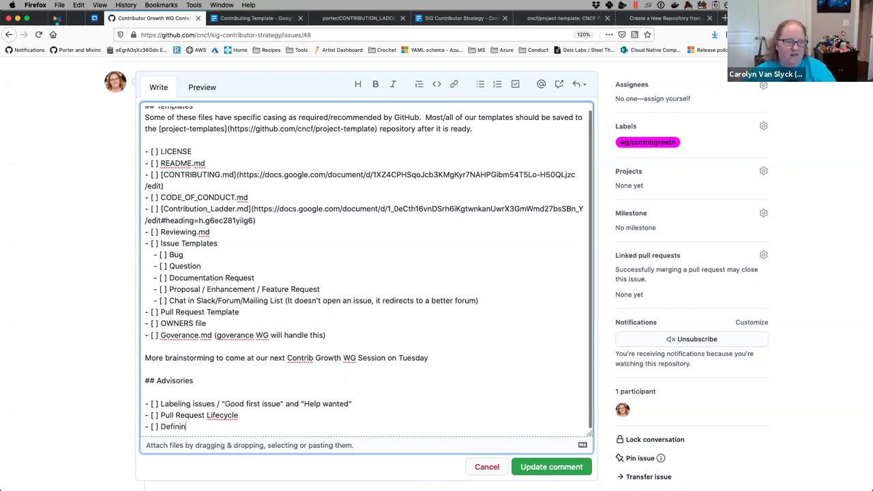
pyautogui.press('BackSpace')
pyautogui.press('BackSpace')
pyautogui.write('the')
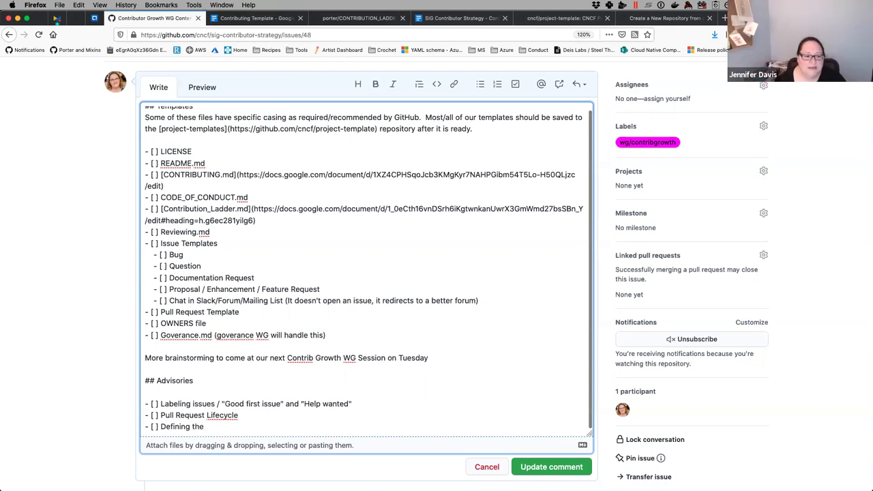
pyautogui.write(' community')
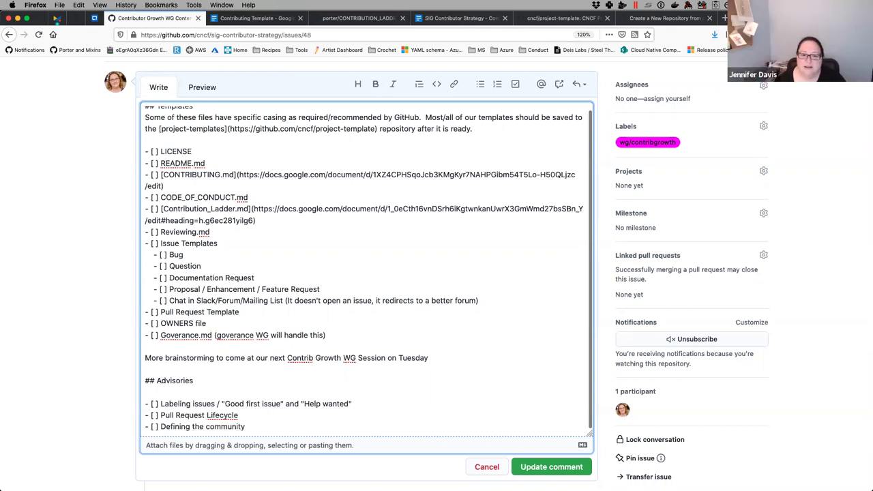
pyautogui.write(' values')
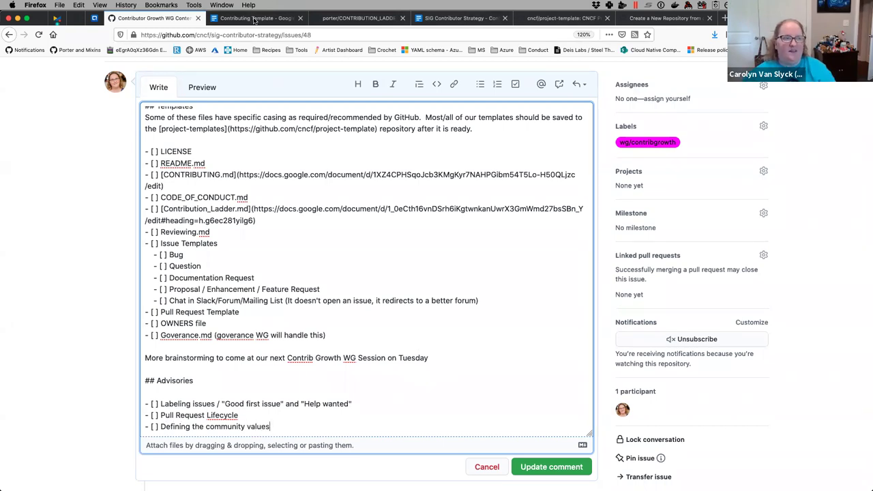
pyautogui.click(252, 18)
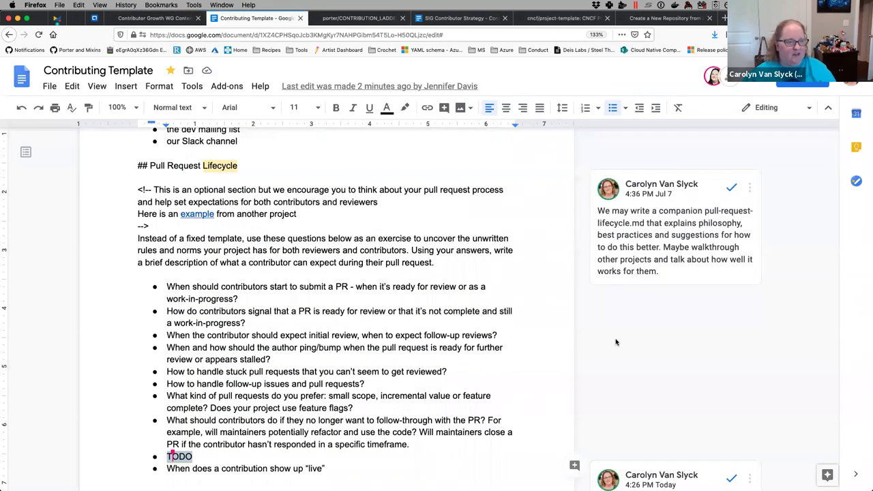
pyautogui.click(153, 18)
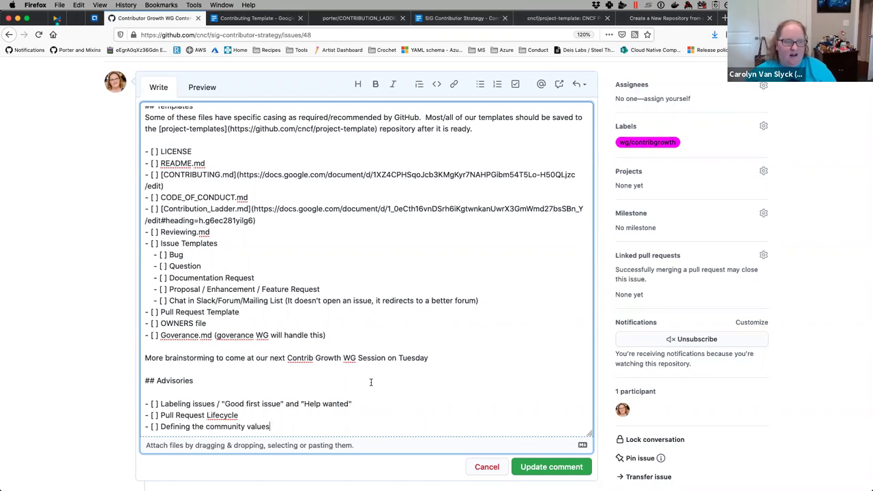
# - Extend it with ', beyond a code of conduct. How to foster those values and deal with people who'
pyautogui.write(',')
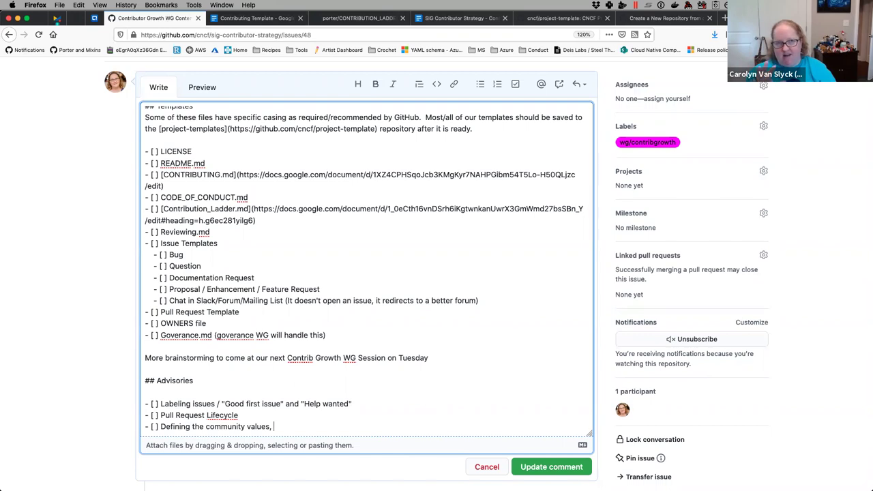
pyautogui.press('BackSpace')
pyautogui.write('beyond a code of')
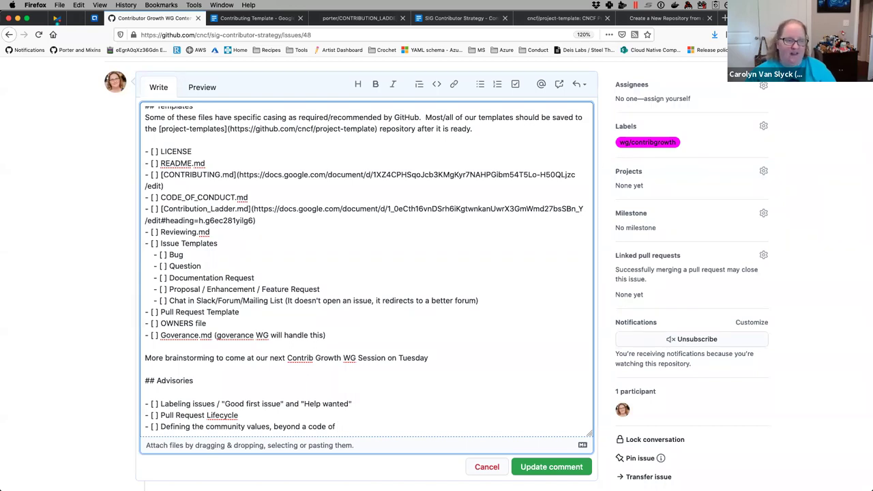
pyautogui.write('conduc')
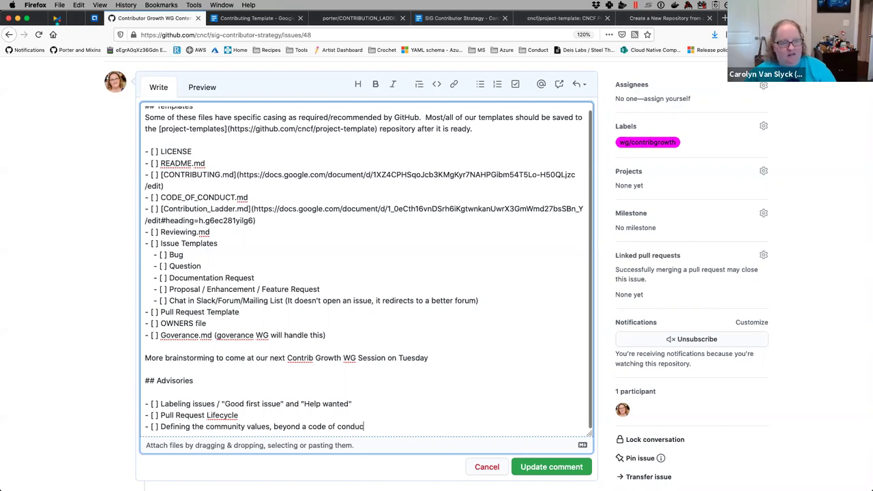
pyautogui.write('t.')
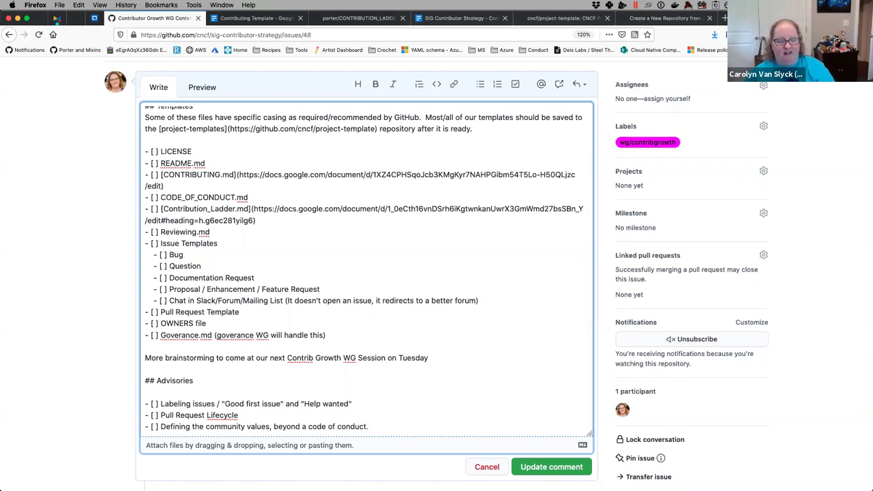
pyautogui.write(' How to foster')
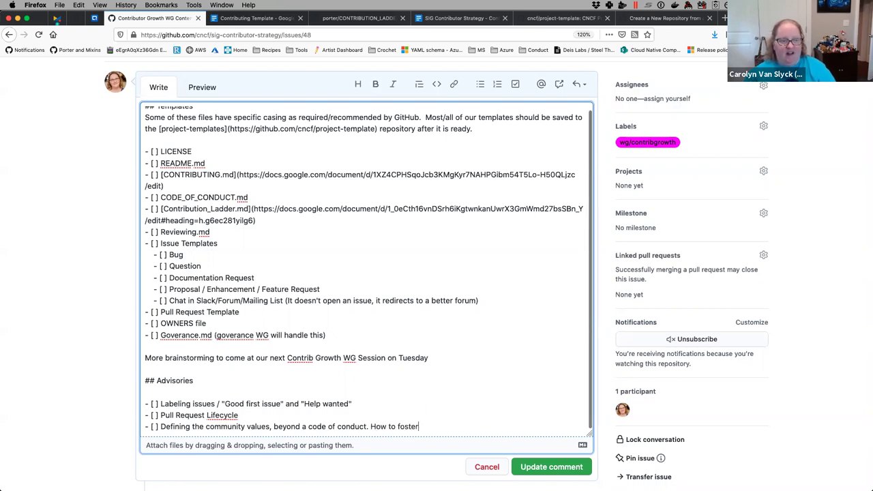
pyautogui.write(' those values and')
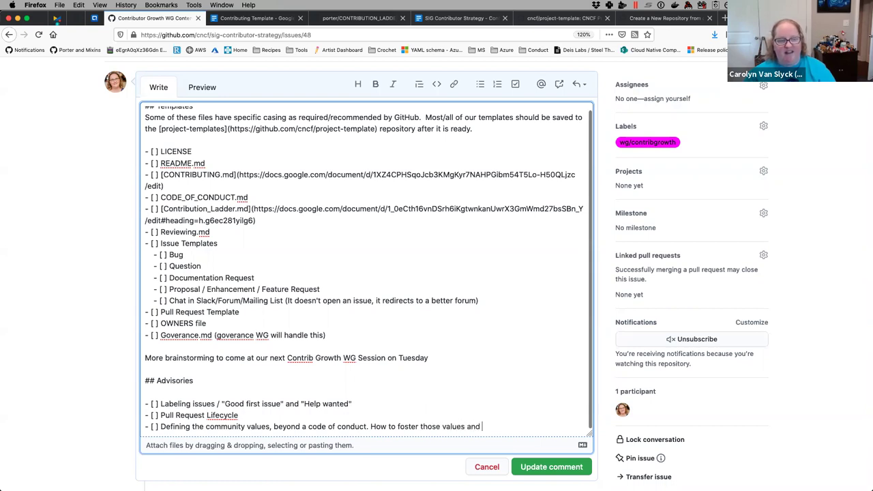
pyautogui.write(' deal with people who are participating according teh')
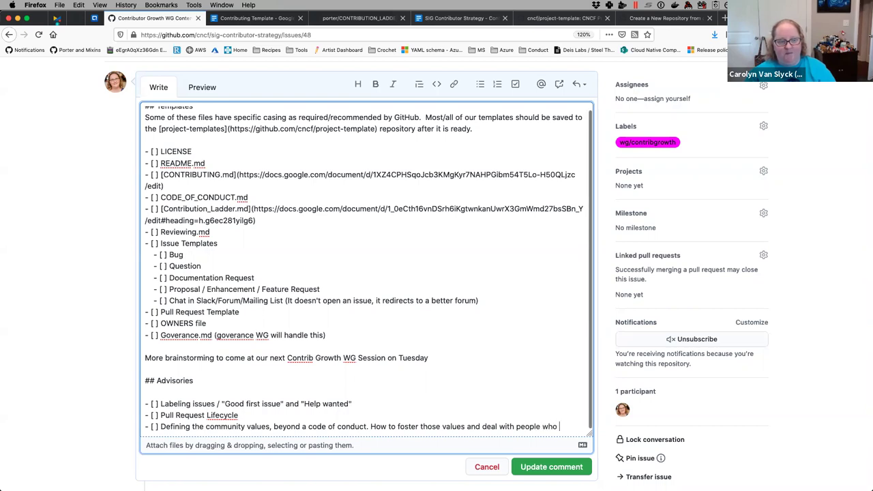
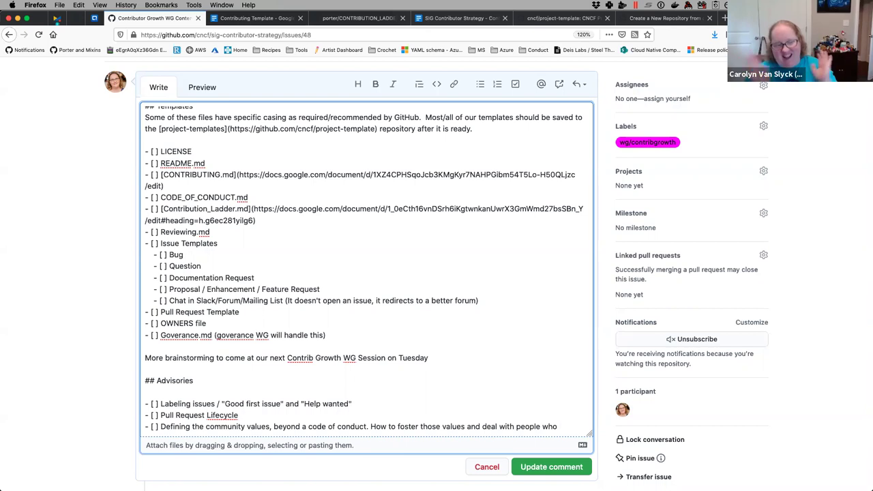
# - Finish the community-values advisory with 'or are harming the community.' and add an empty '- [ ]' item below
pyautogui.write('are ')
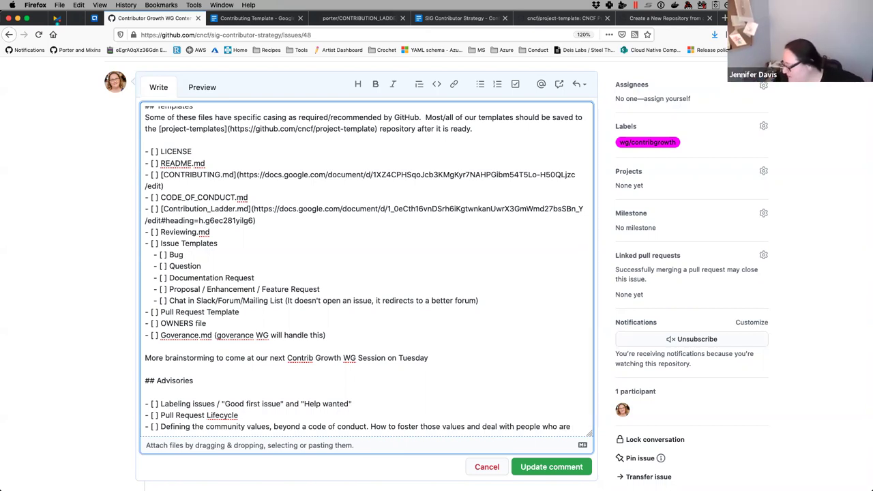
pyautogui.write('pa')
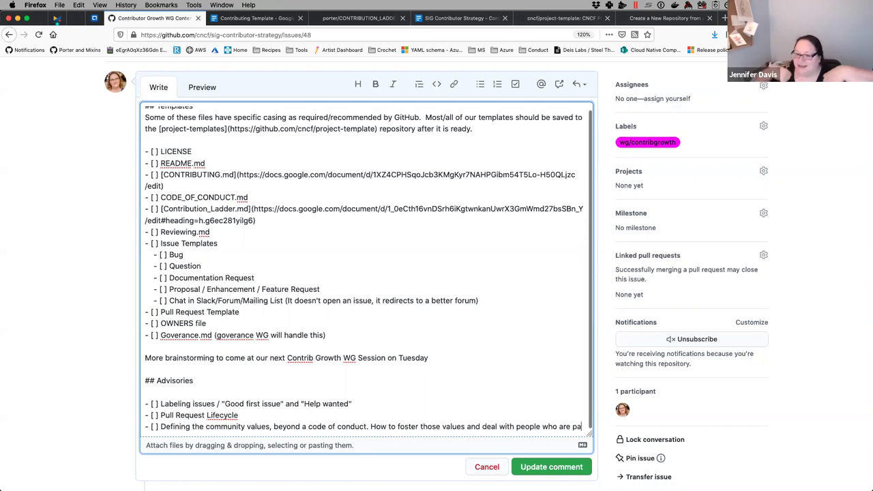
pyautogui.write('rticip')
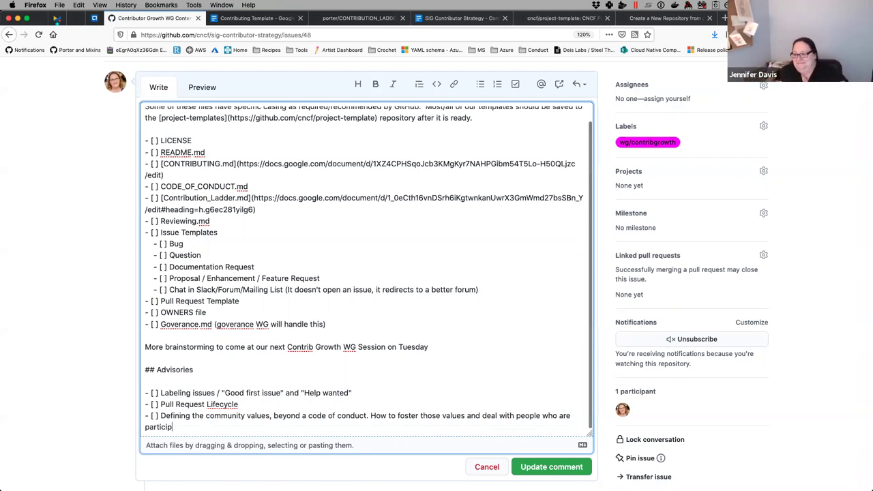
pyautogui.write('ating according teh')
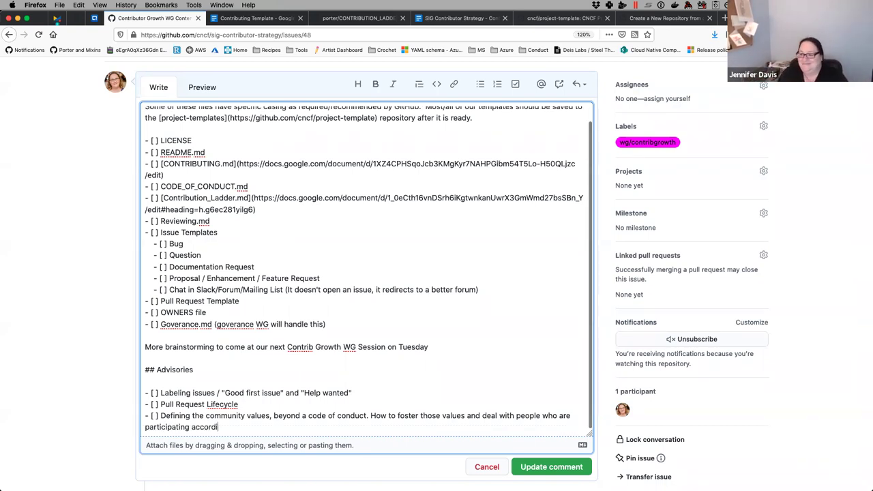
pyautogui.press('BackSpace')
pyautogui.press('BackSpace')
pyautogui.press('BackSpace')
pyautogui.press('BackSpace')
pyautogui.write('the ')
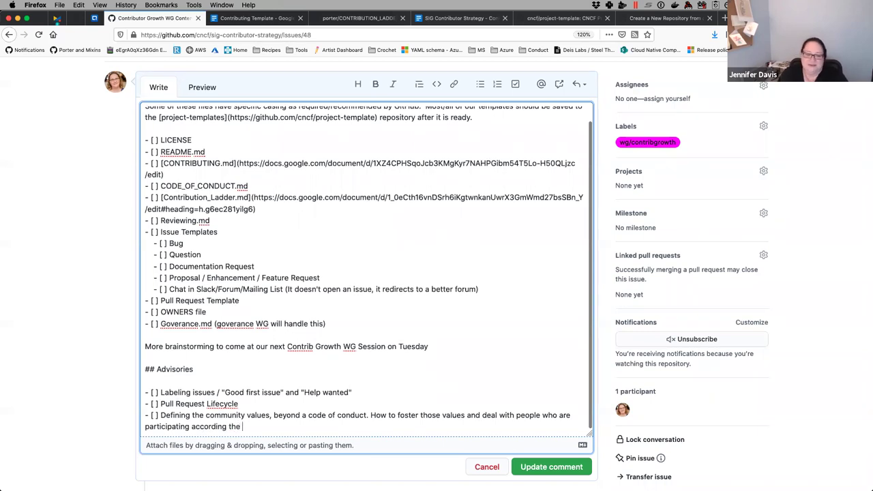
pyautogui.write('strict letter')
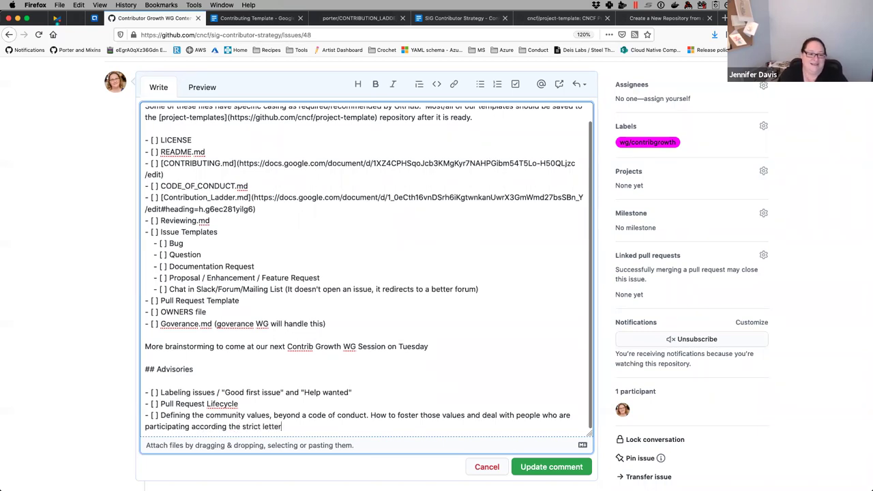
pyautogui.write(' of the CoC but ')
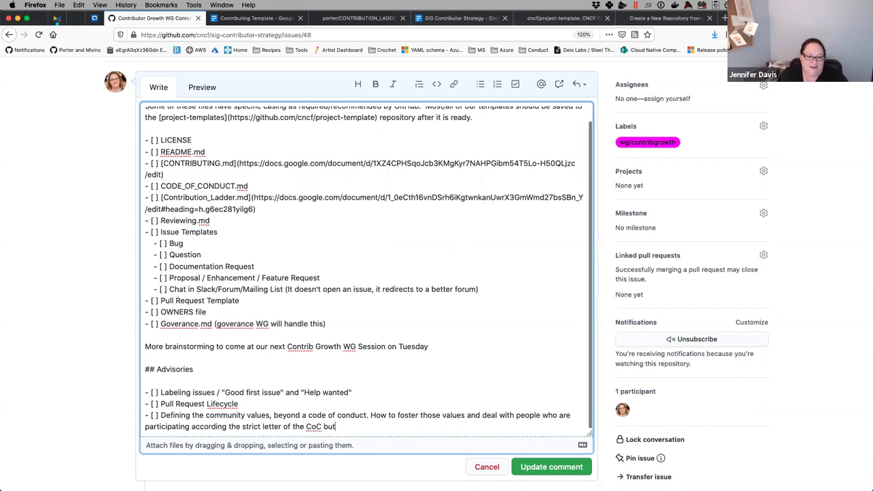
pyautogui.write('are')
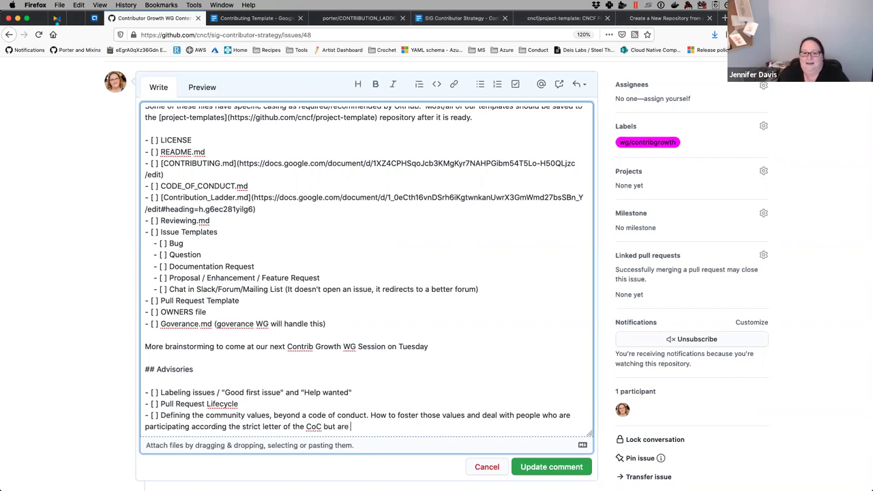
pyautogui.write(' not following the values of the community')
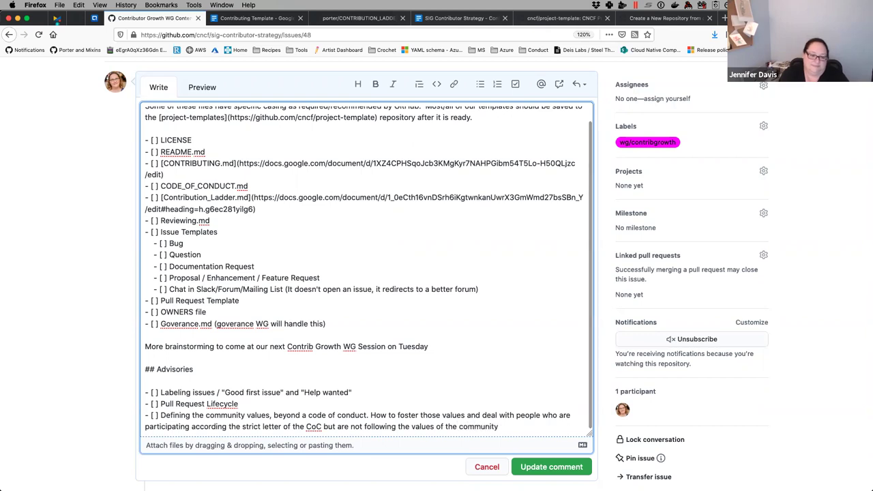
pyautogui.write(', o')
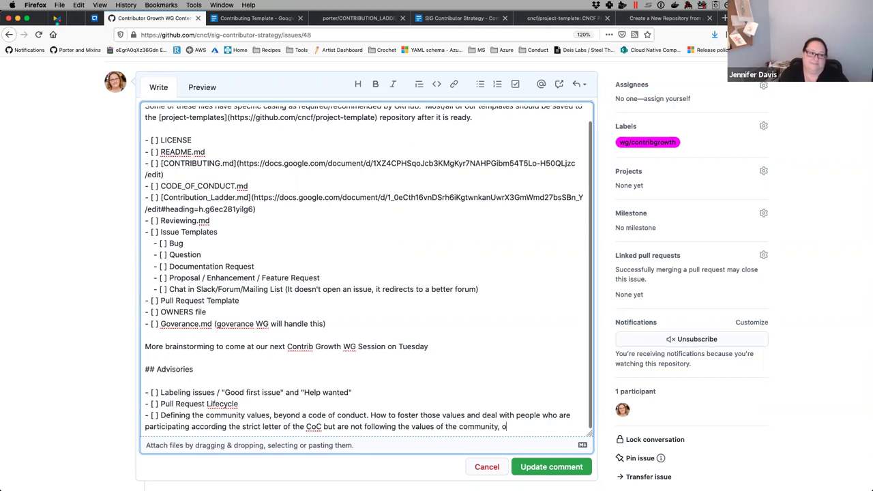
pyautogui.write('r are harming te')
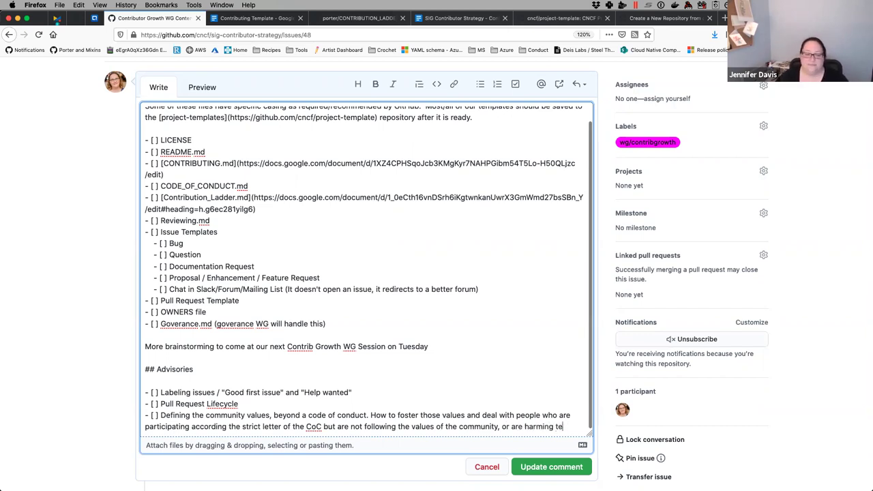
pyautogui.press('BackSpace')
pyautogui.write('he community')
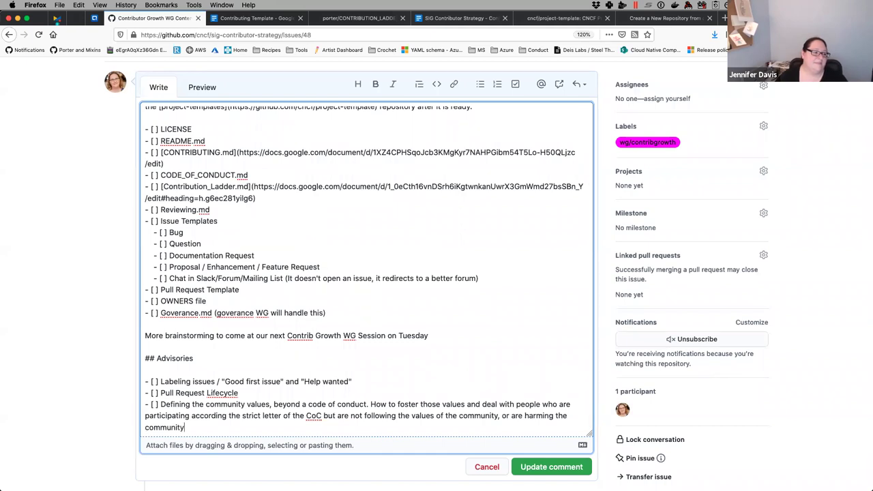
pyautogui.write(' .')
pyautogui.press('Return')
pyautogui.write('- [ ]')
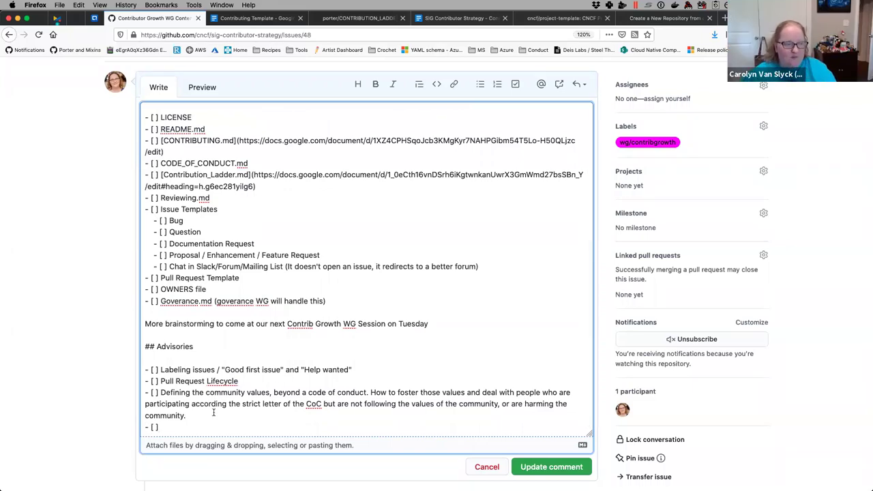
# - Append '-> redirect initial conversations to the maintainers circle?' to the community-values advisory item
pyautogui.click(193, 415)
pyautogui.write('-> r')
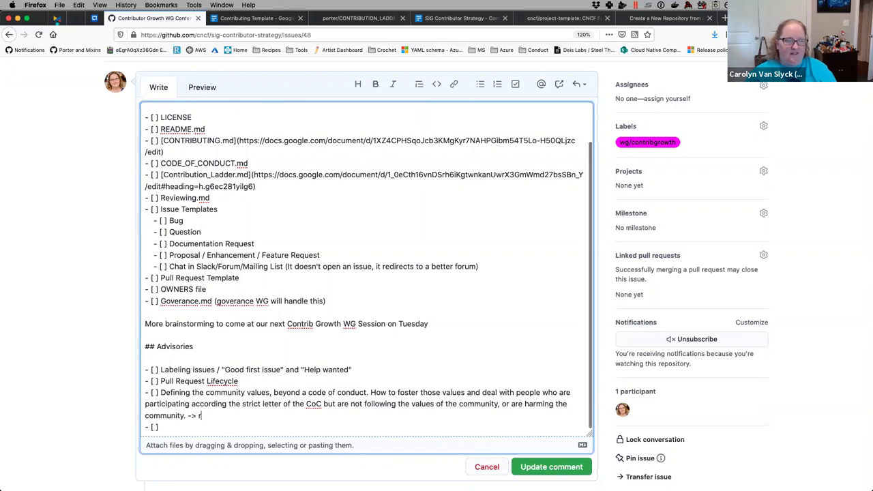
pyautogui.write('edirect ')
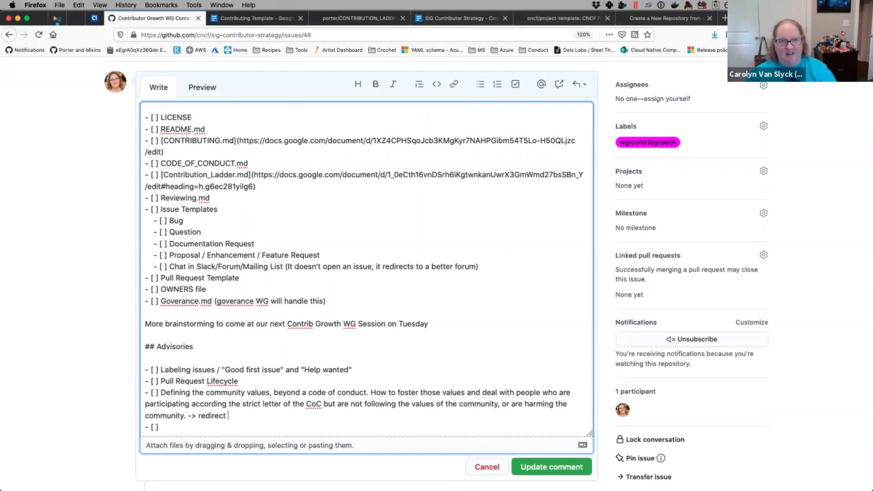
pyautogui.write('initial ')
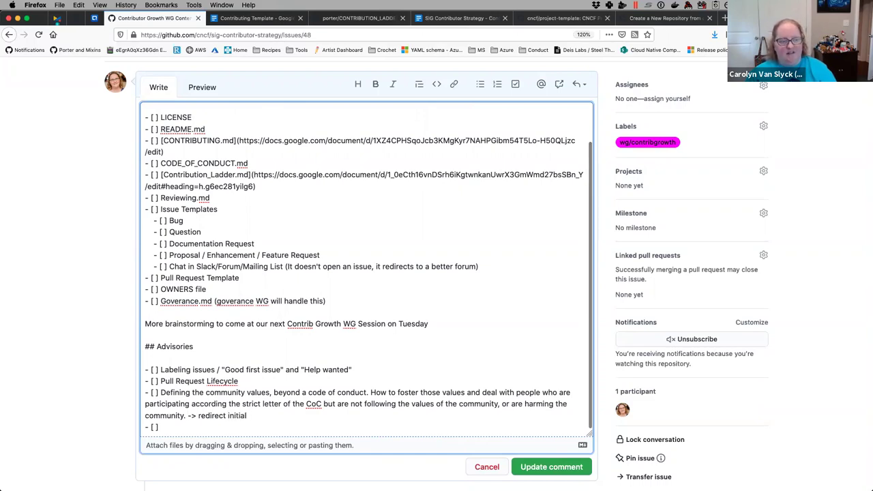
pyautogui.write('conversations to the maintainers circle?')
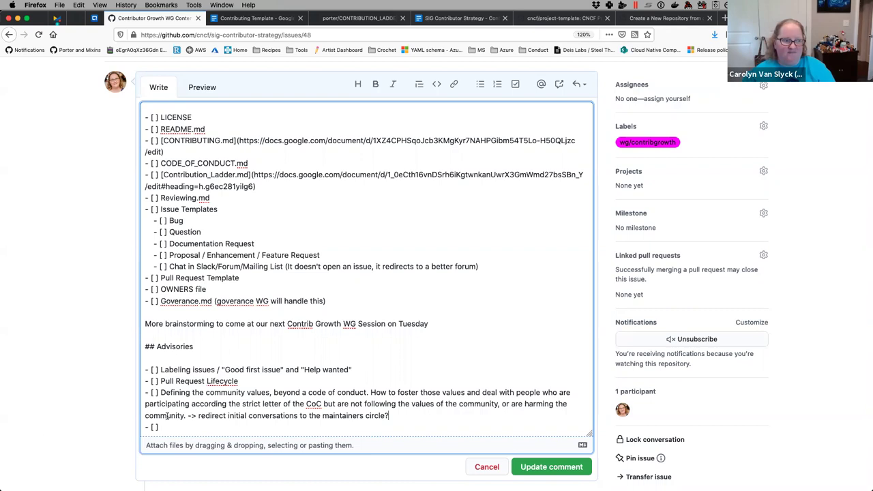
pyautogui.scroll(-1, 133, 203)
pyautogui.scroll(1, 133, 203)
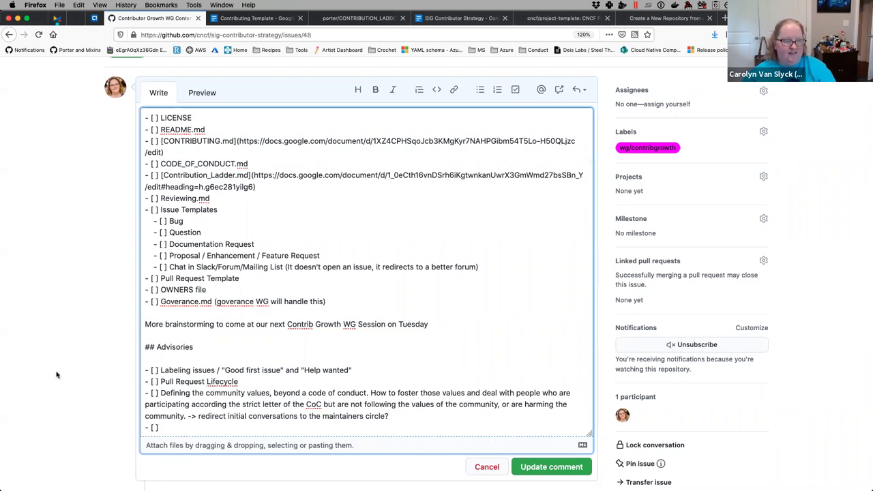
pyautogui.click(263, 18)
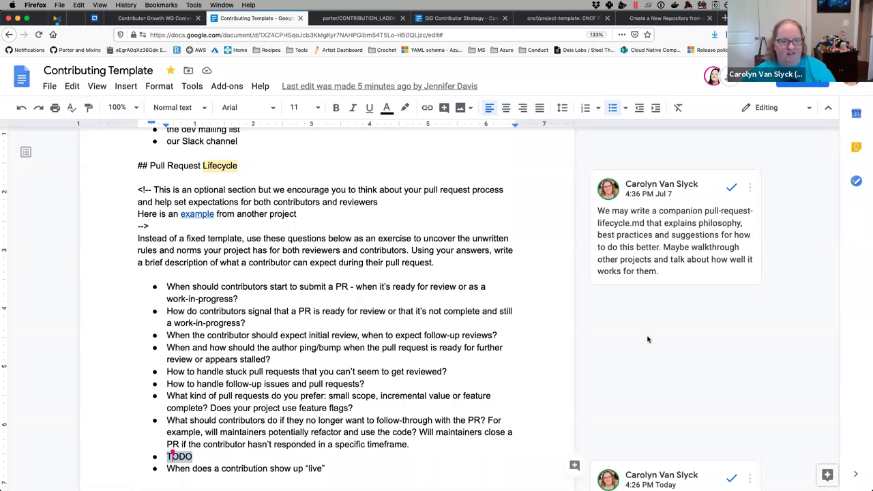
# - Scroll the Contributing Template down to its Pull Request Checklist, then return to the issue #48 comment
pyautogui.scroll(-2, 648, 339)
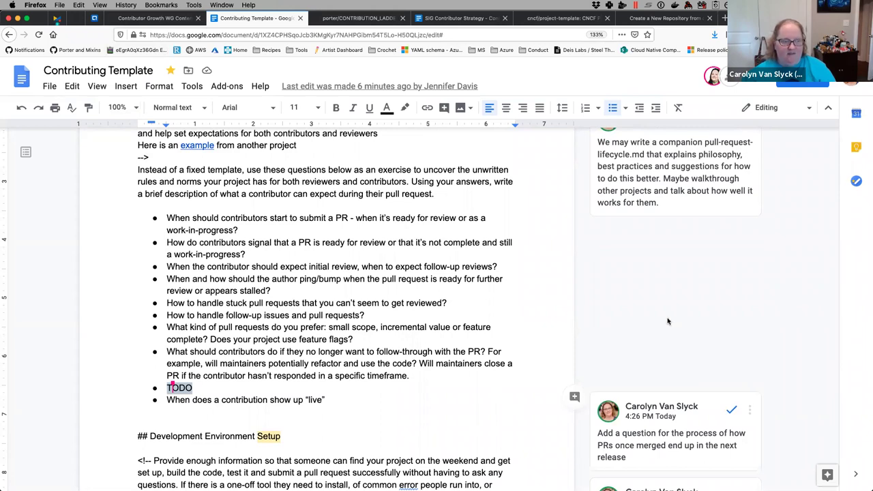
pyautogui.scroll(-1, 667, 321)
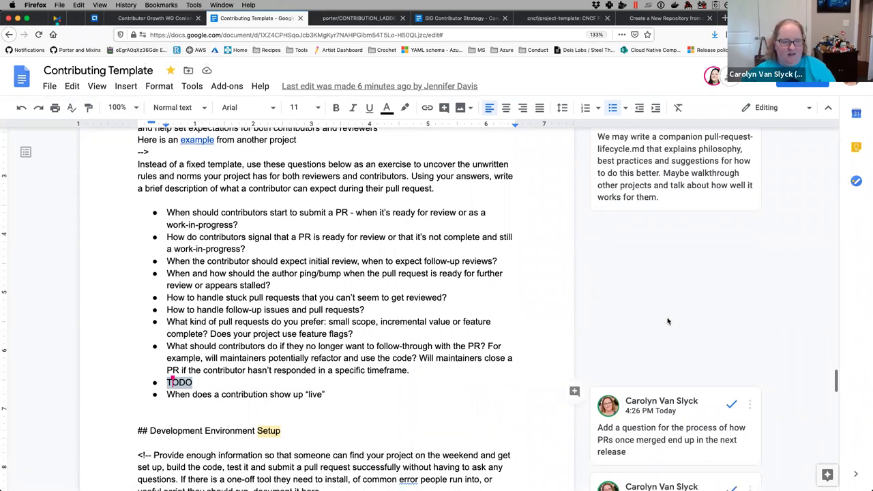
pyautogui.scroll(-5, 668, 321)
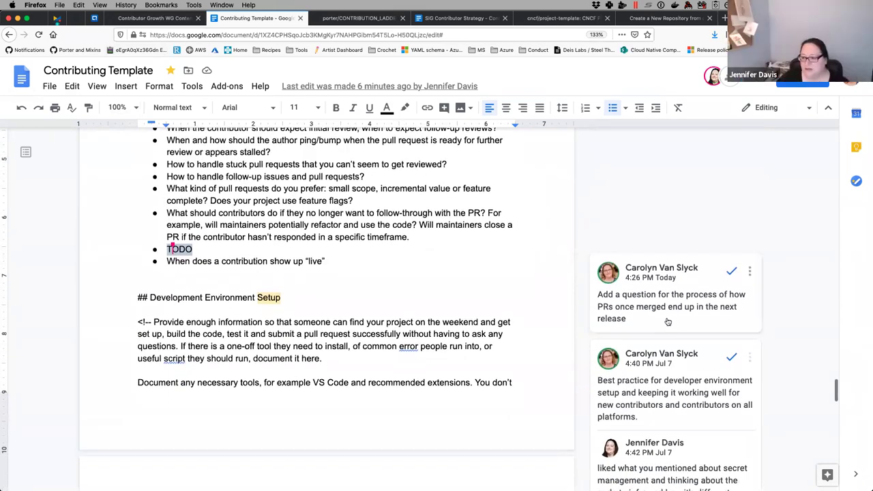
pyautogui.scroll(-5, 667, 321)
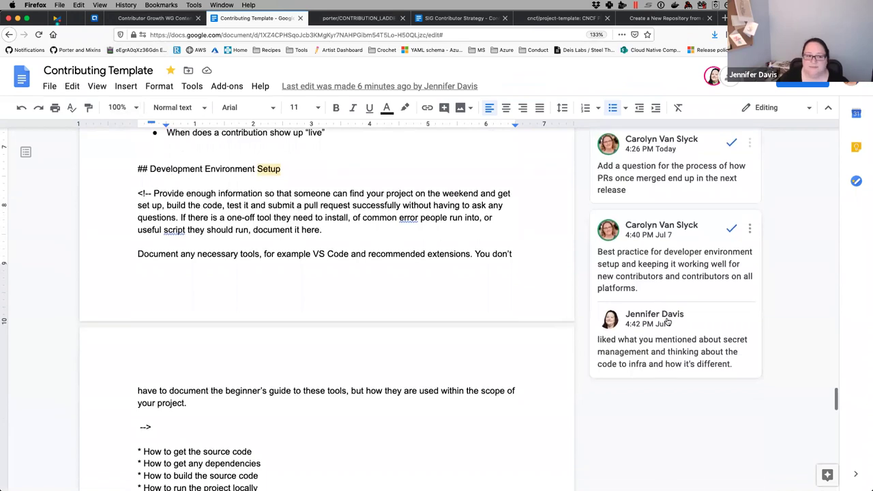
pyautogui.scroll(-10, 667, 321)
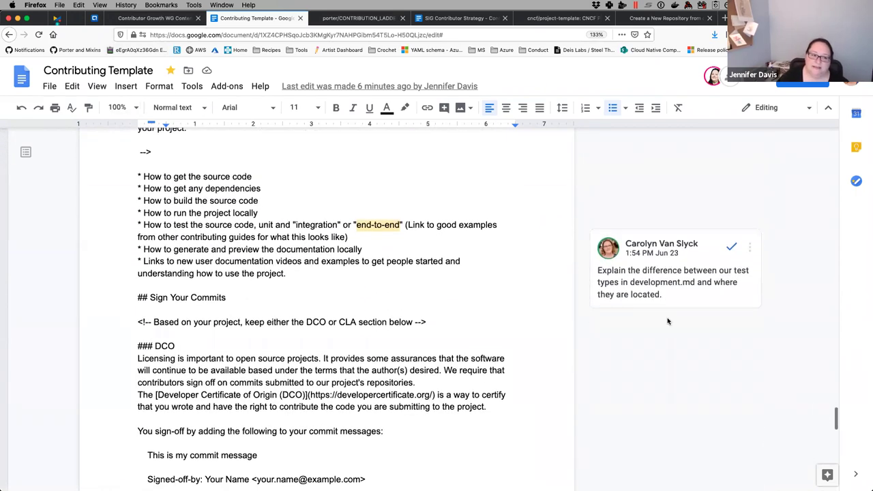
pyautogui.scroll(-14, 668, 321)
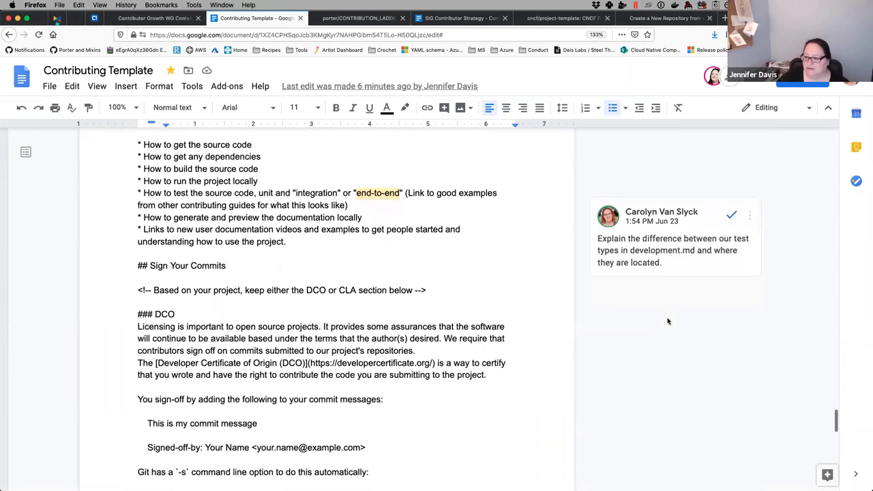
pyautogui.scroll(-6, 667, 321)
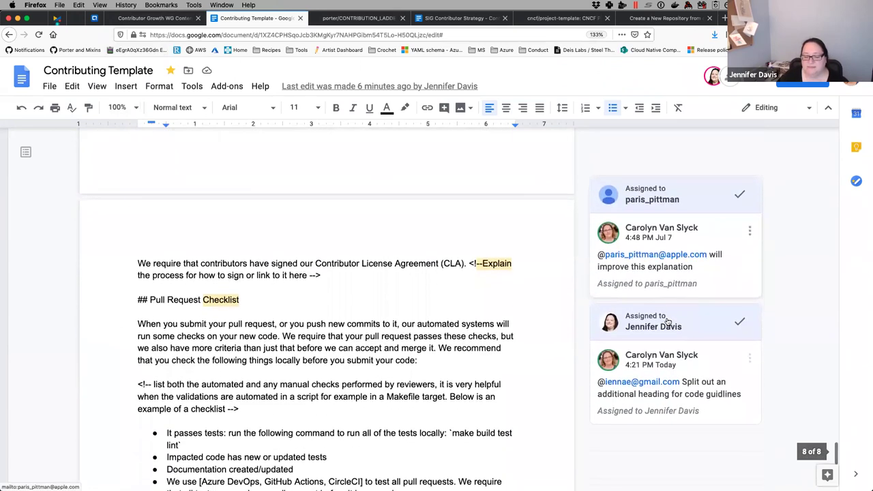
pyautogui.scroll(-8, 668, 321)
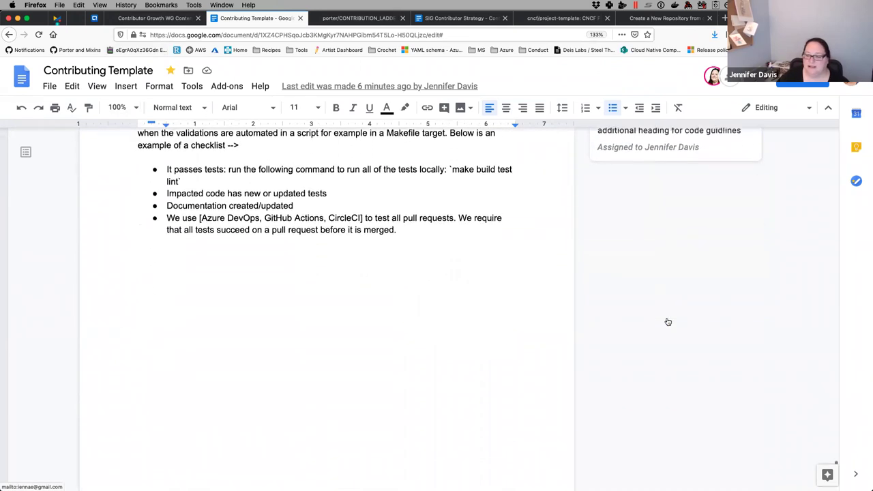
pyautogui.click(130, 20)
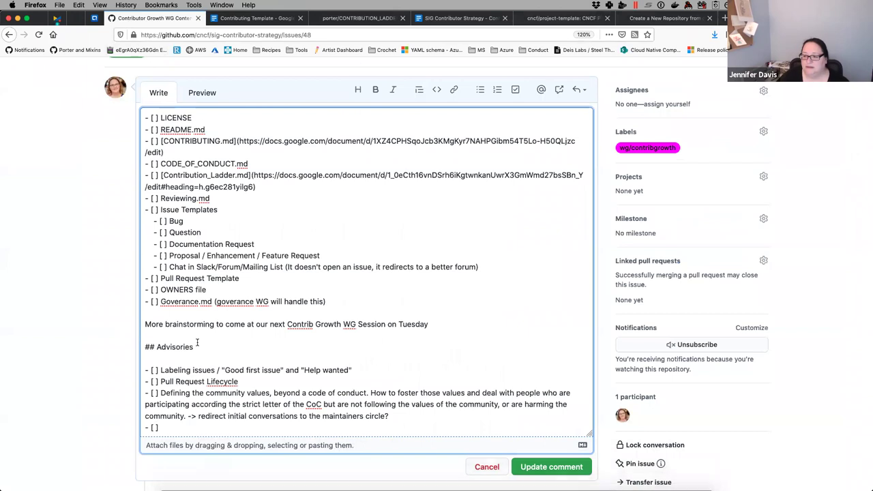
# - Append '- series perhaps on mentoring or fostering people through the contributor ladder' to the Labeling issues item
pyautogui.moveTo(158, 428); pyautogui.dragTo(122, 430)
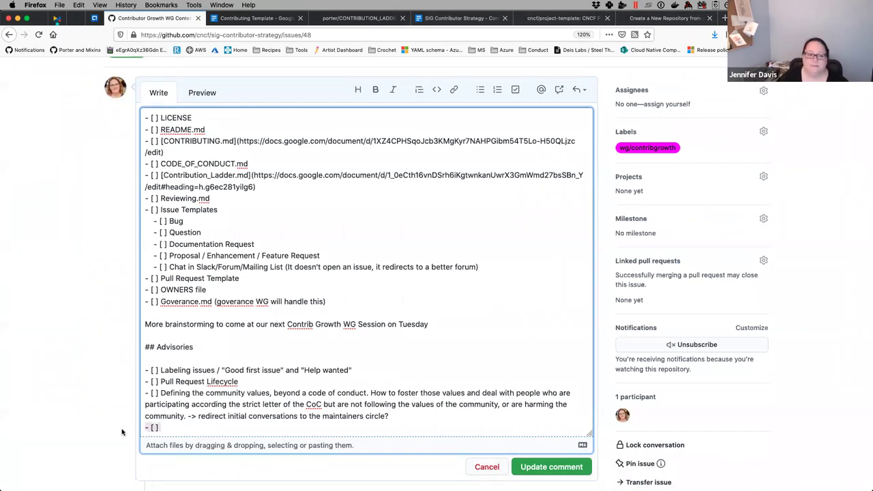
pyautogui.press('Right')
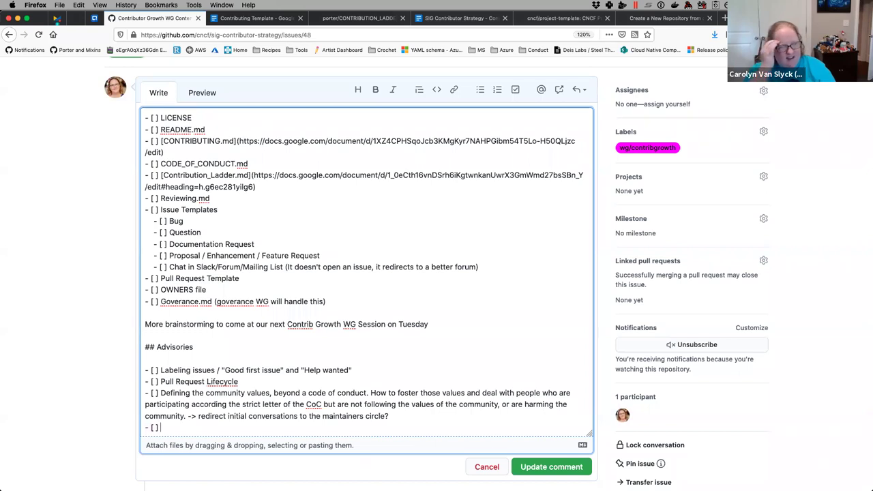
pyautogui.click(364, 371)
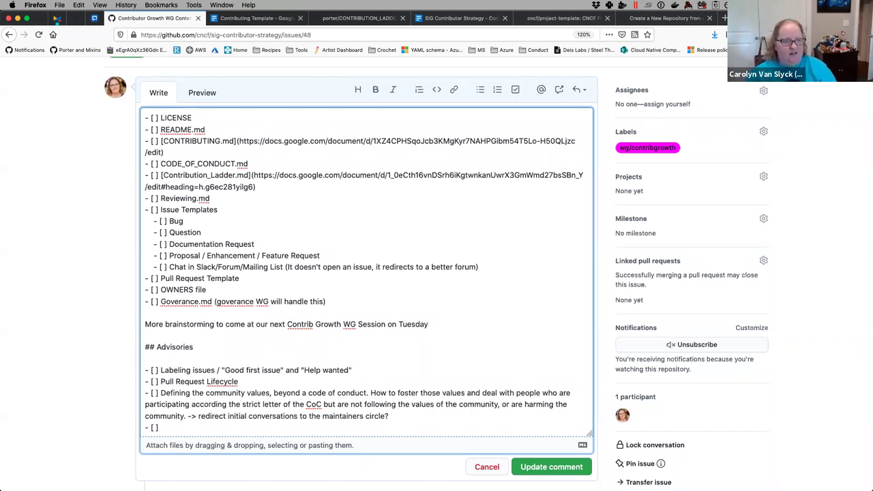
pyautogui.write('-')
pyautogui.write(' series')
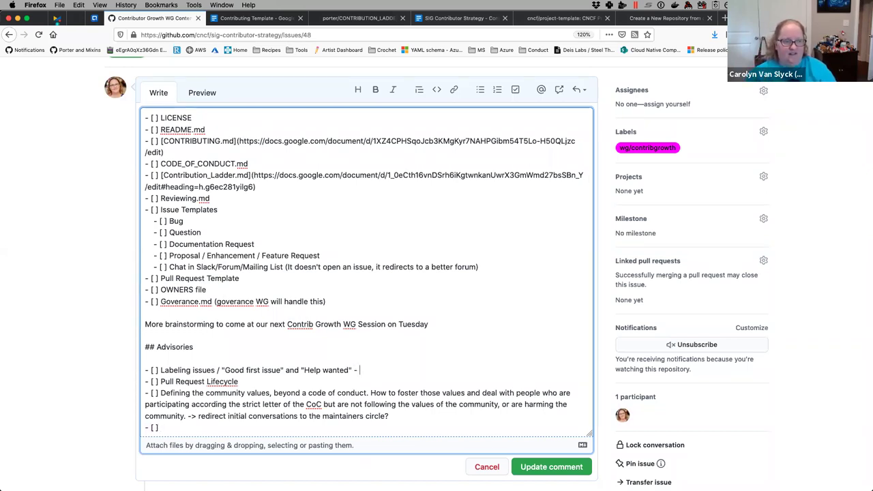
pyautogui.write(' perha')
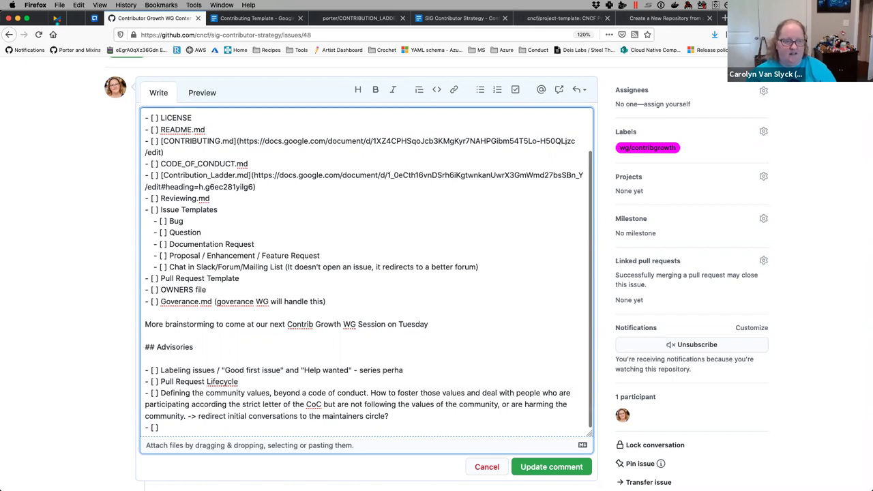
pyautogui.write('ps on mentoring or')
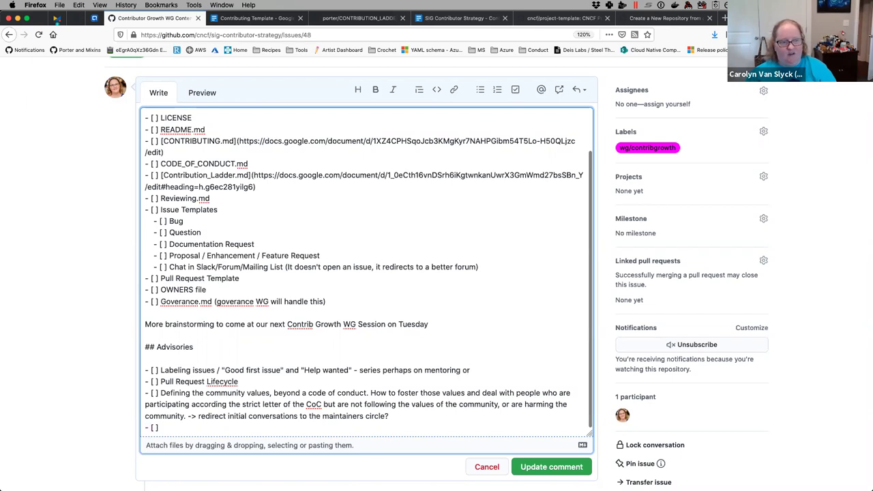
pyautogui.write(' fostering')
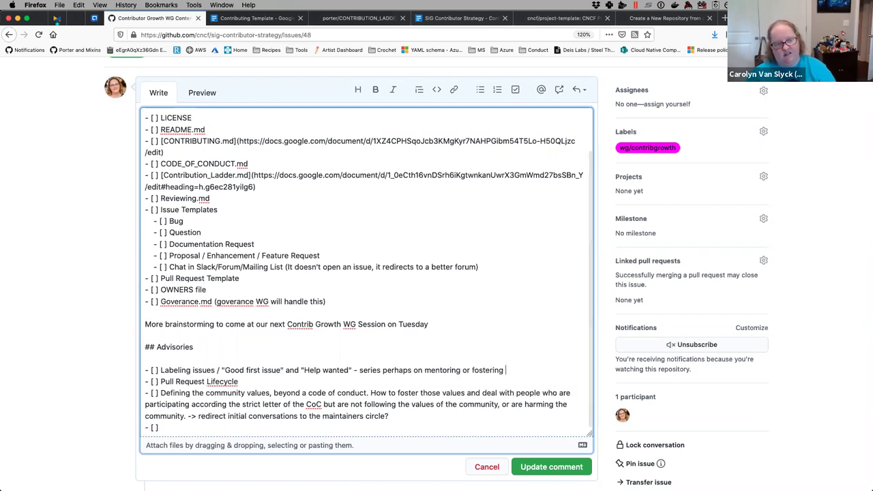
pyautogui.write(' people through the')
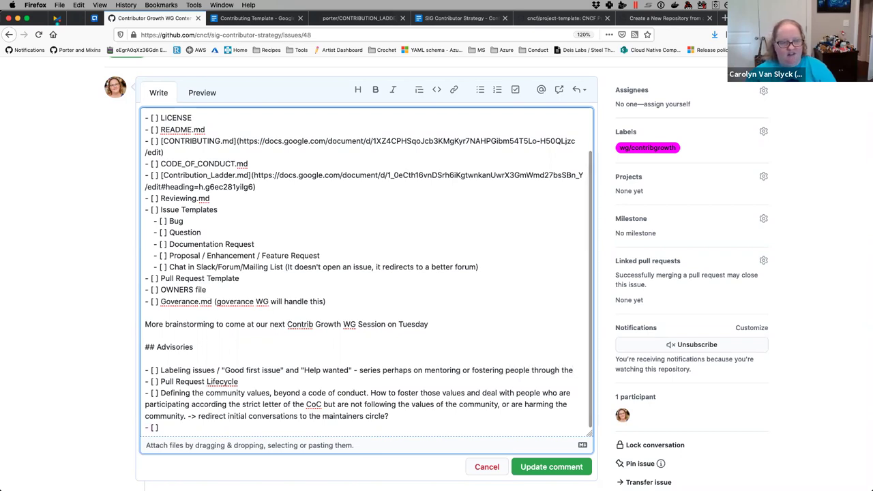
pyautogui.write(' contiributor ladder')
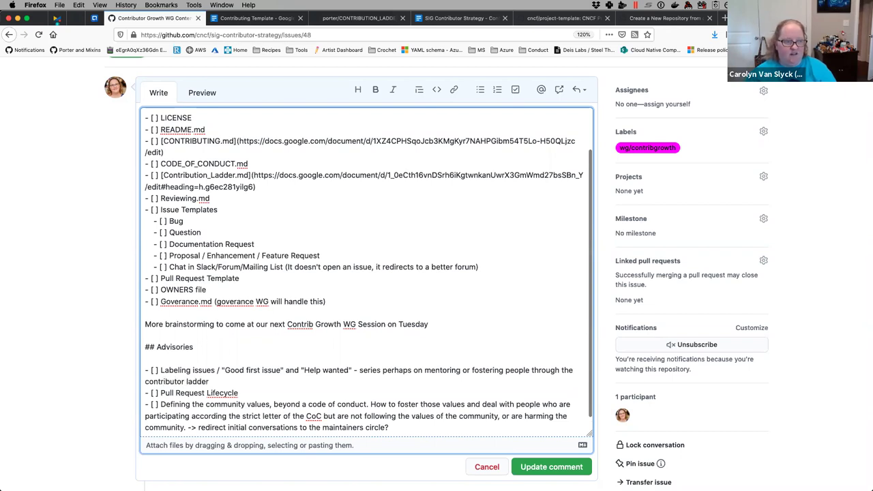
# - Remove the empty trailing checklist item at the end of the comment
pyautogui.press('super+Down')
pyautogui.press('Return')
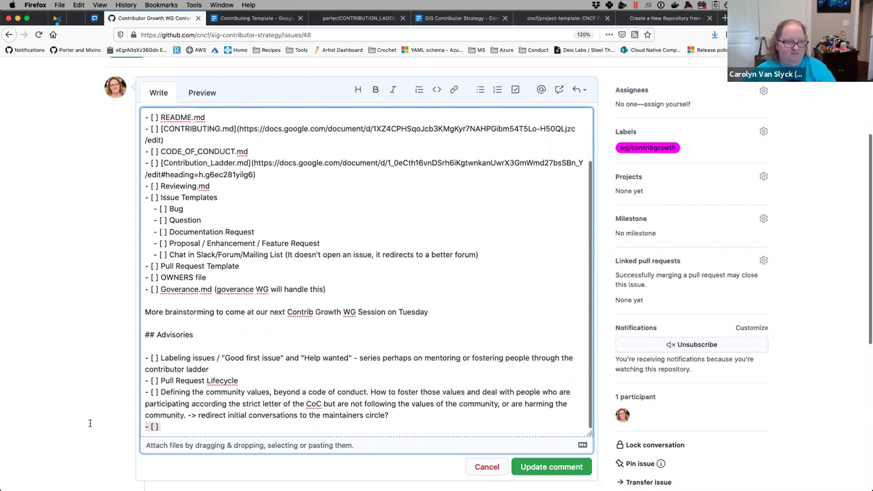
pyautogui.press('super+z')
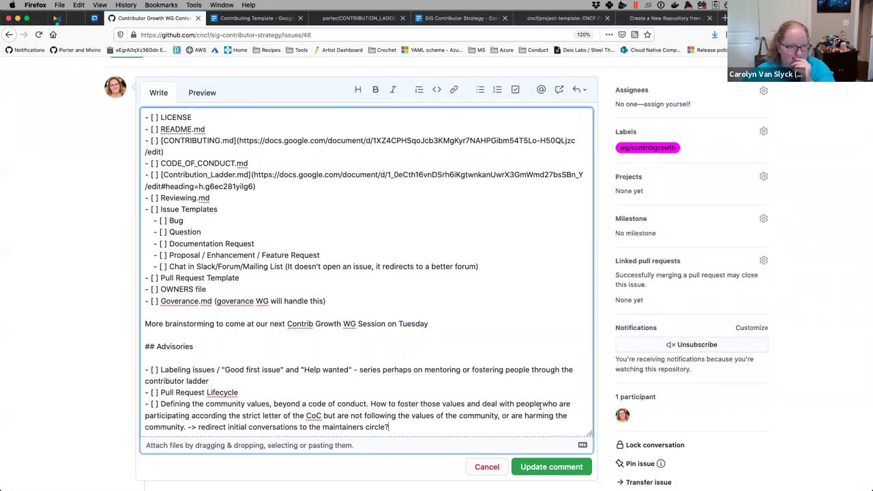
# - Save the issue #48 comment with Update comment and review the rendered checklists
pyautogui.click(566, 464)
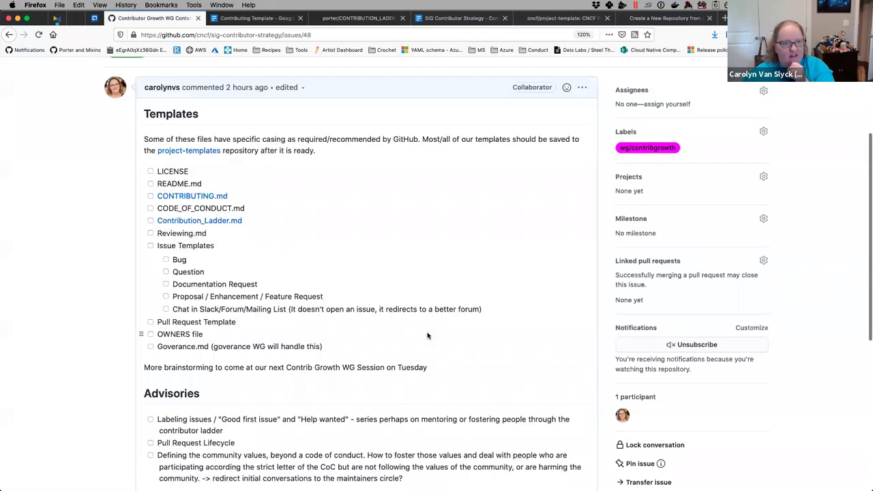
pyautogui.scroll(-1, 427, 335)
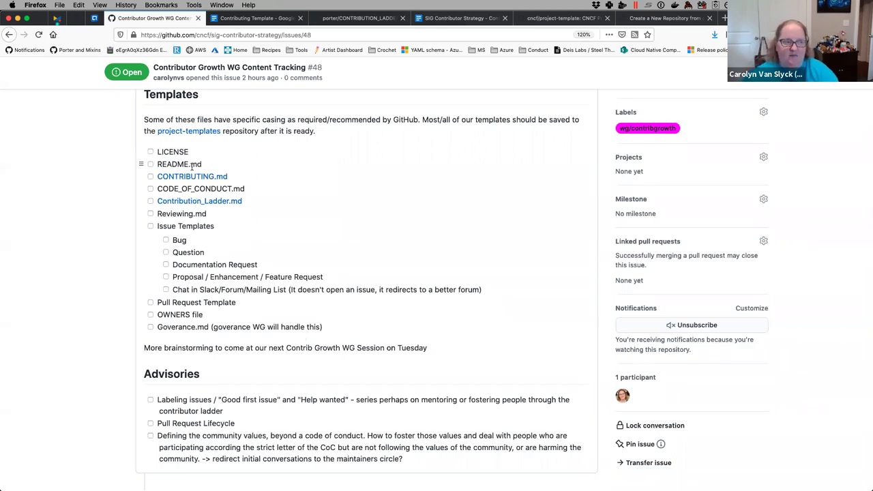
pyautogui.scroll(3, 266, 240)
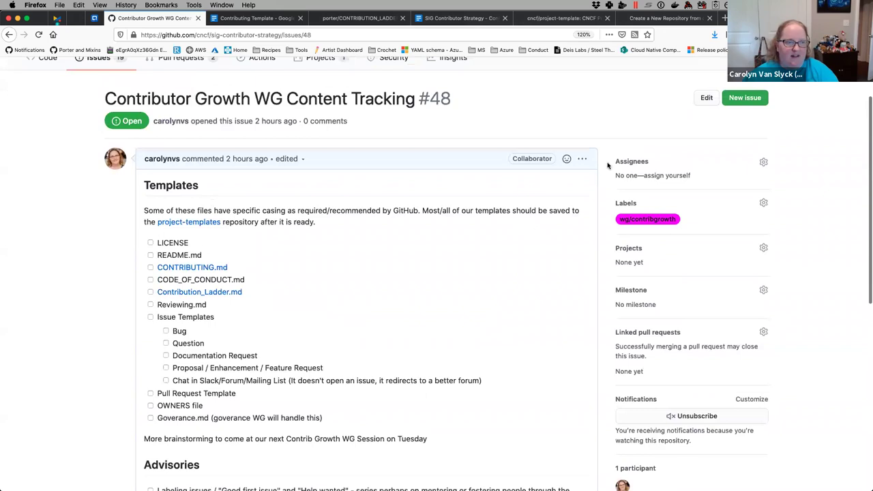
pyautogui.click(582, 159)
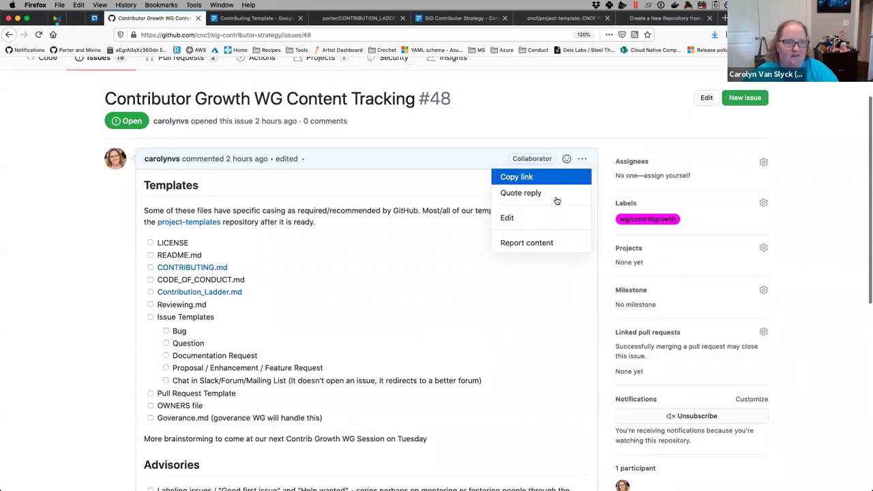
pyautogui.click(524, 218)
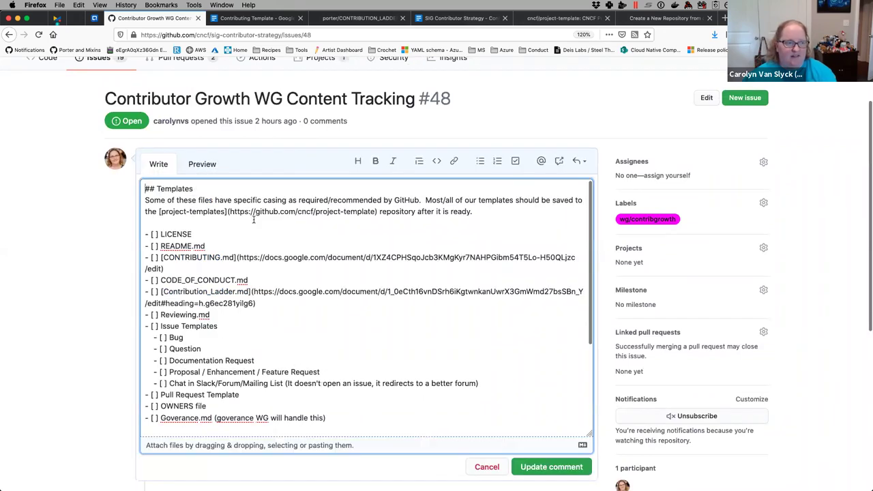
pyautogui.click(169, 268)
pyautogui.write('@')
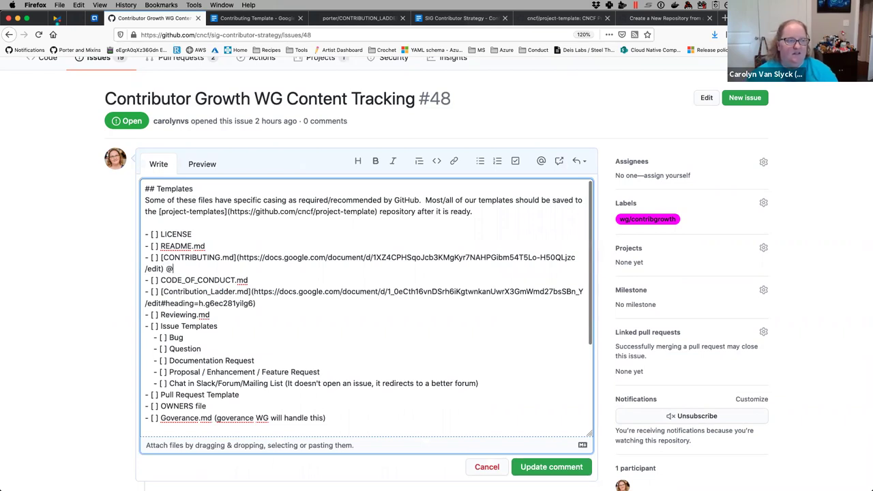
pyautogui.write('carolynv')
pyautogui.press('Return')
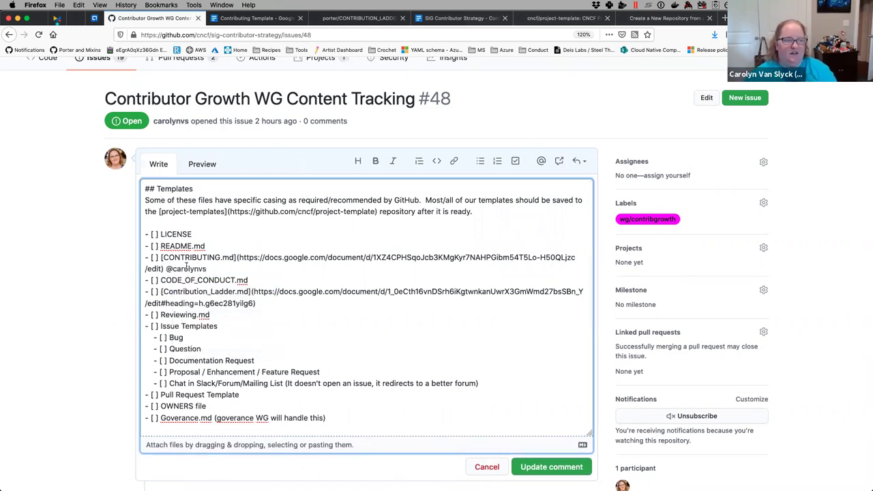
# - Preview the rendered Templates and Advisories checklists and scroll through them
pyautogui.scroll(-1, 286, 283)
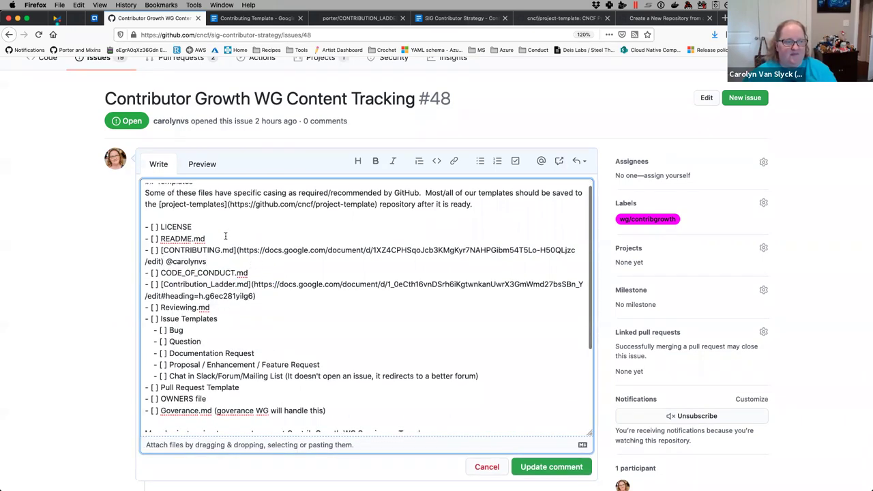
pyautogui.click(202, 164)
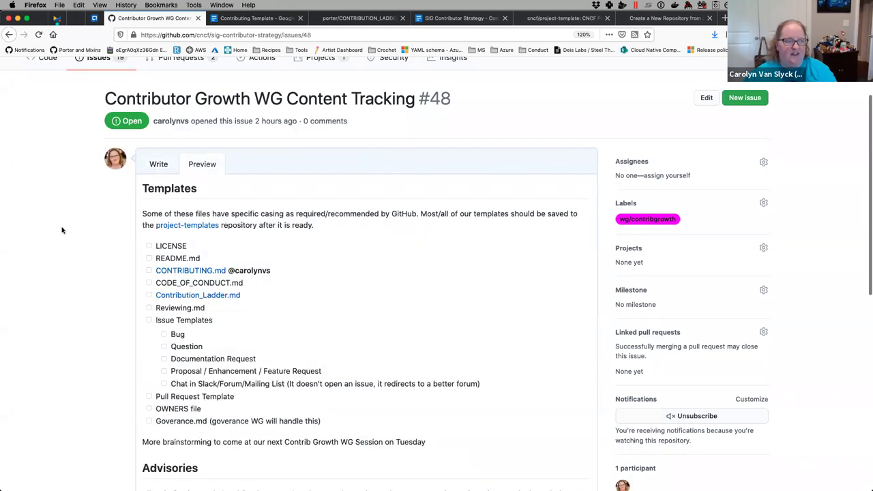
pyautogui.scroll(-2, 95, 257)
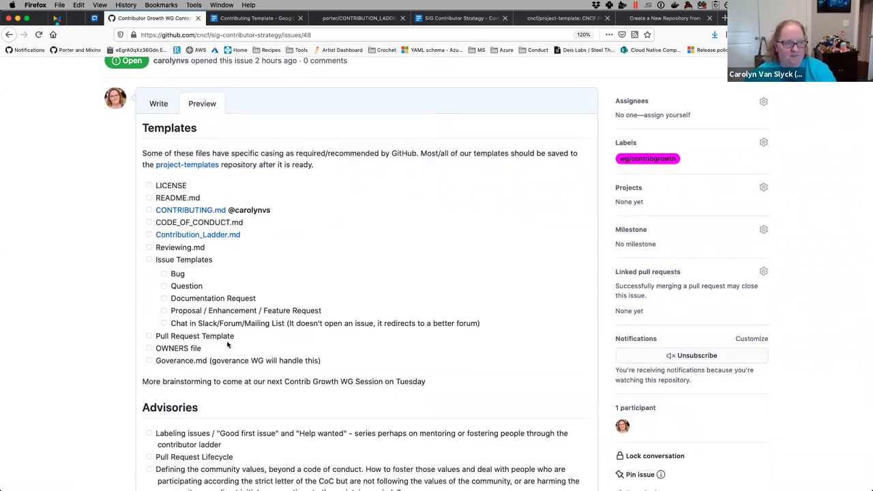
pyautogui.scroll(-1, 227, 345)
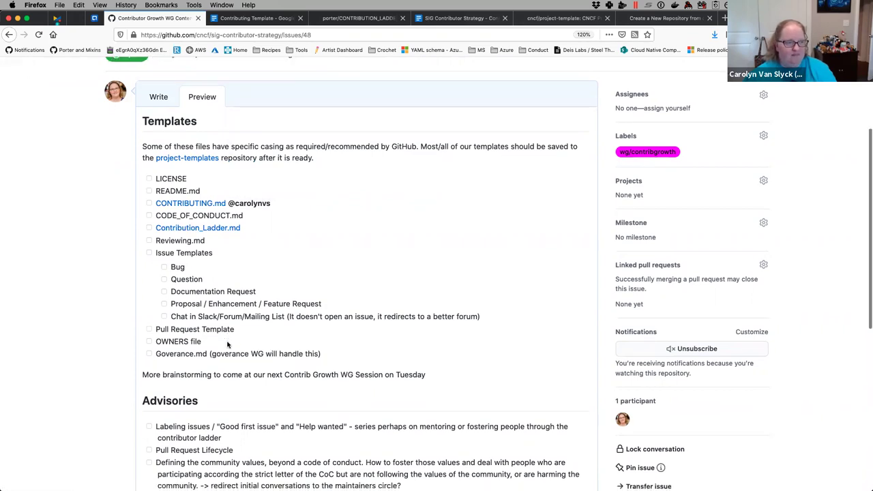
pyautogui.scroll(-1, 227, 345)
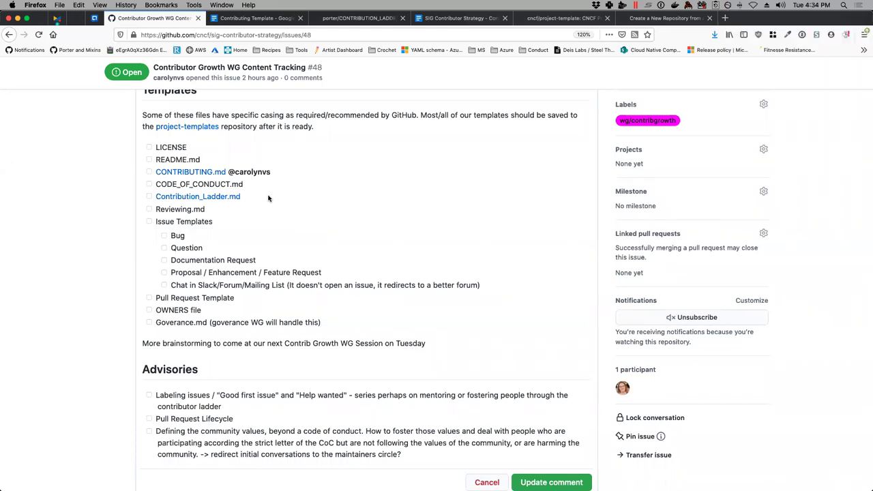
pyautogui.scroll(2, 269, 197)
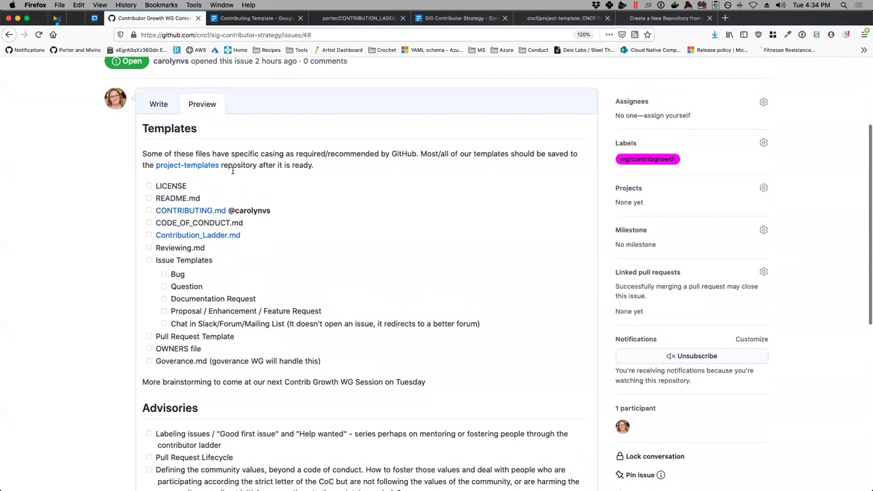
pyautogui.click(158, 103)
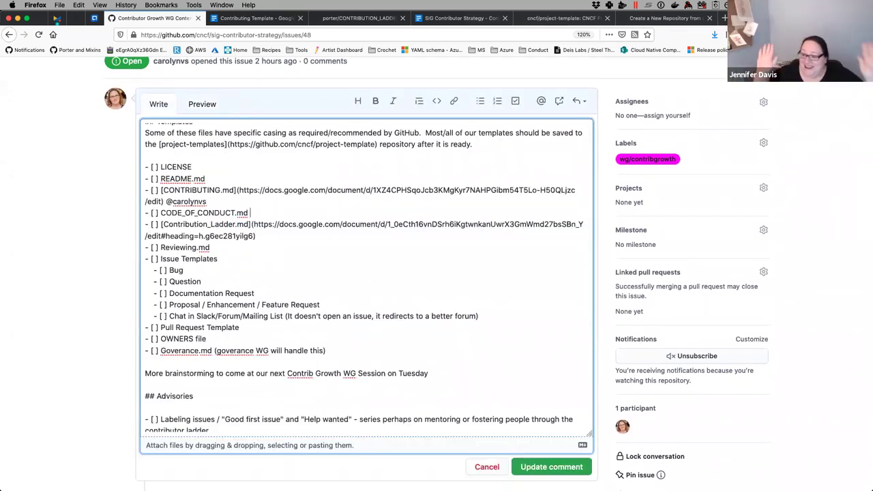
pyautogui.write('@')
pyautogui.write('jenn')
pyautogui.press('Tab')
pyautogui.write('@kar')
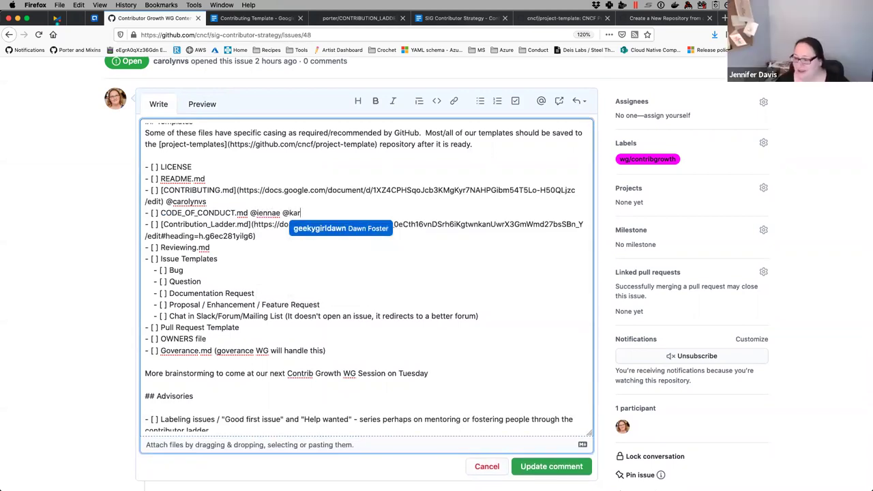
pyautogui.press('BackSpace')
pyautogui.press('BackSpace')
pyautogui.write('ch')
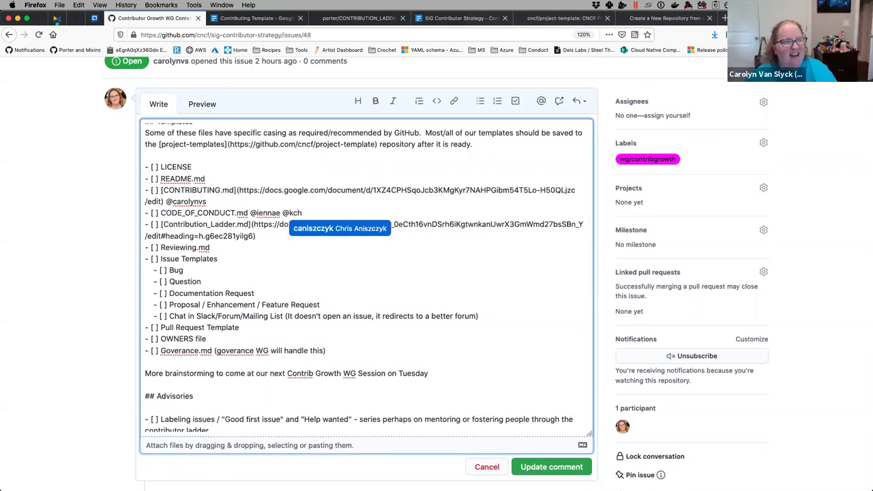
pyautogui.write('u')
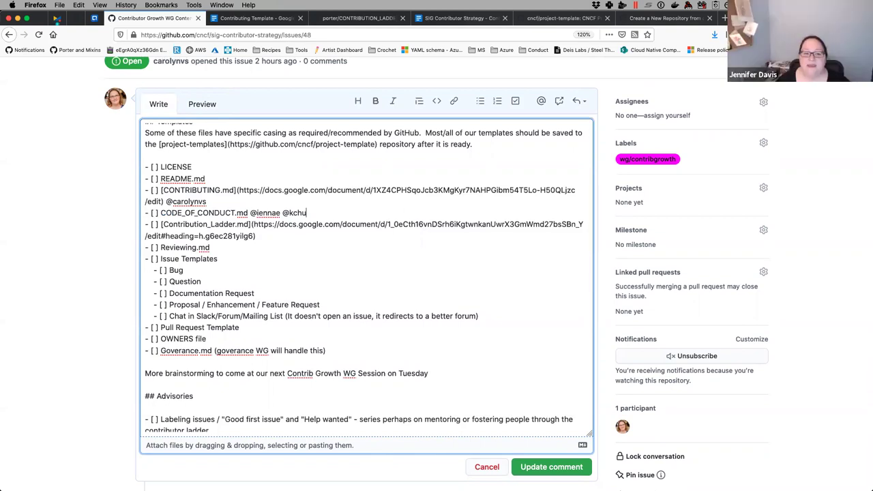
pyautogui.press('BackSpace')
pyautogui.press('BackSpace')
pyautogui.press('BackSpace')
pyautogui.press('BackSpace')
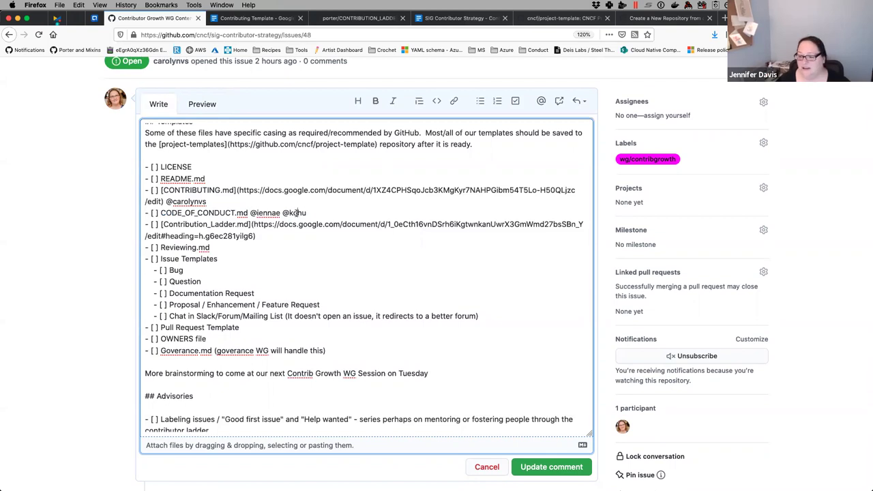
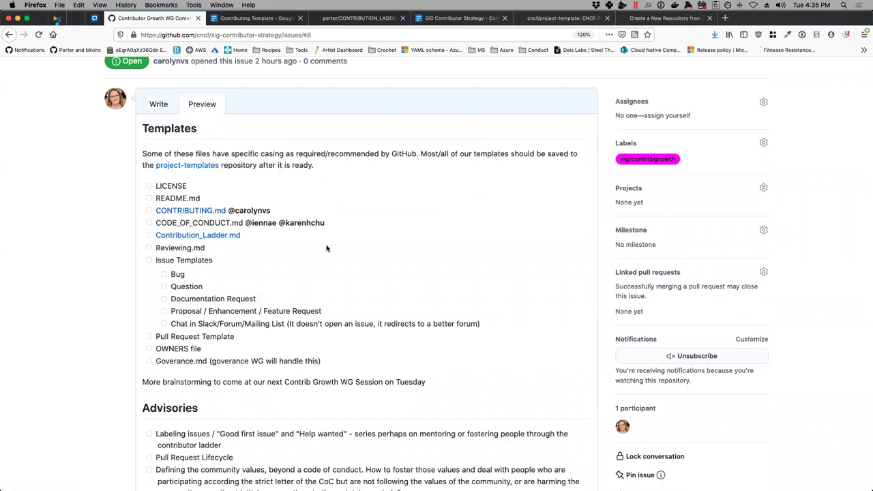
pyautogui.scroll(-1, 327, 248)
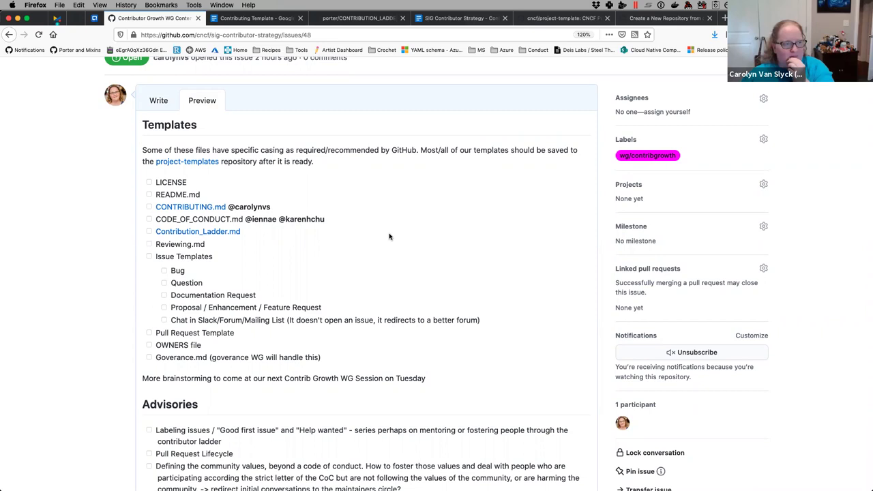
# - Move the two owner mentions from CODE_OF_CONDUCT.md to after the Contribution_Ladder.md link
pyautogui.click(159, 101)
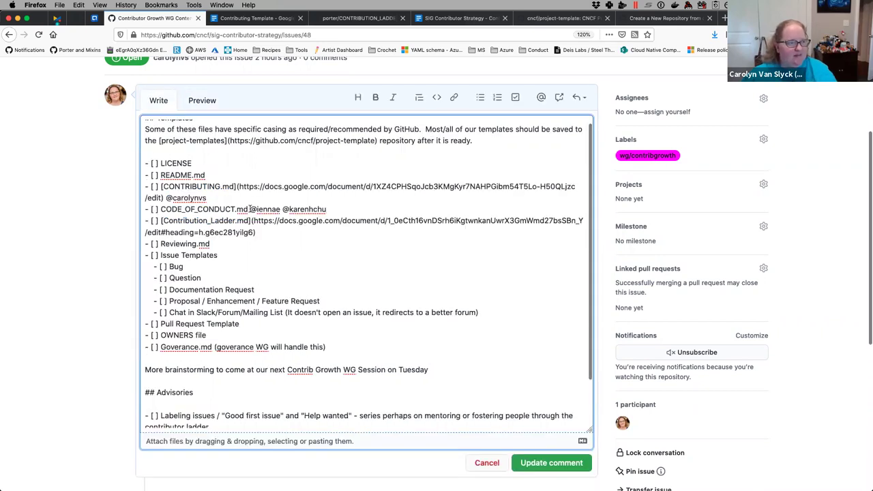
pyautogui.moveTo(251, 209); pyautogui.dragTo(424, 209)
pyautogui.press('super+c')
pyautogui.press('BackSpace')
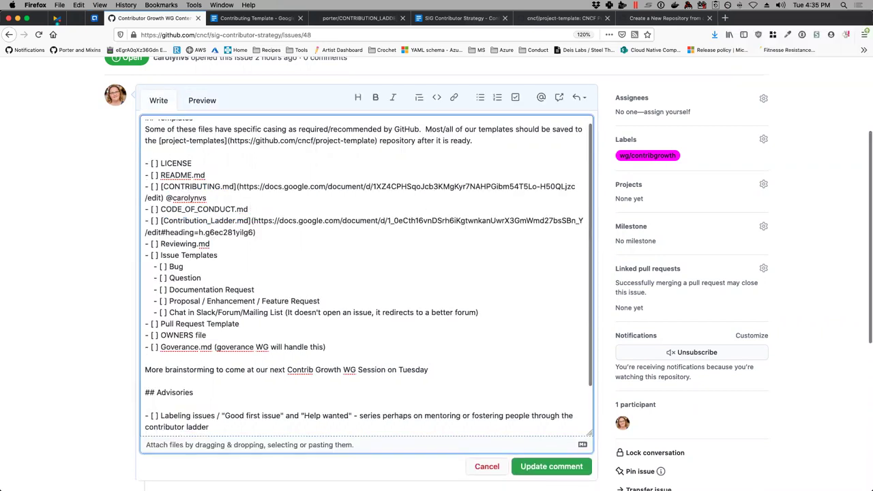
pyautogui.click(276, 233)
pyautogui.press('super+v')
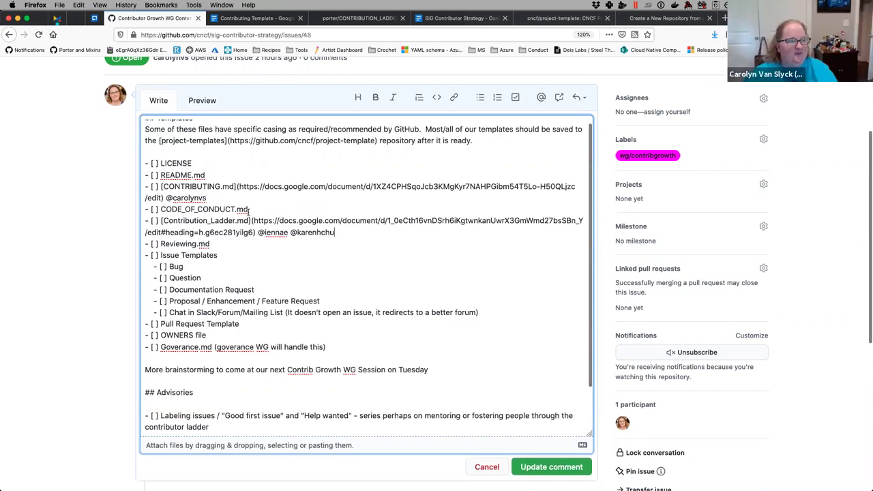
# - Mention one owner plus '(default to cncf one)' on CODE_OF_CONDUCT.md, then preview the checklist
pyautogui.click(258, 211)
pyautogui.write('@')
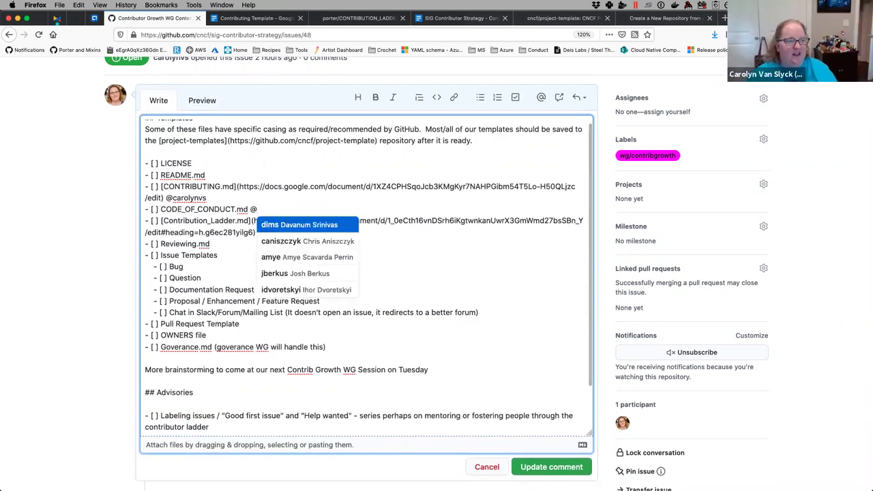
pyautogui.write('car')
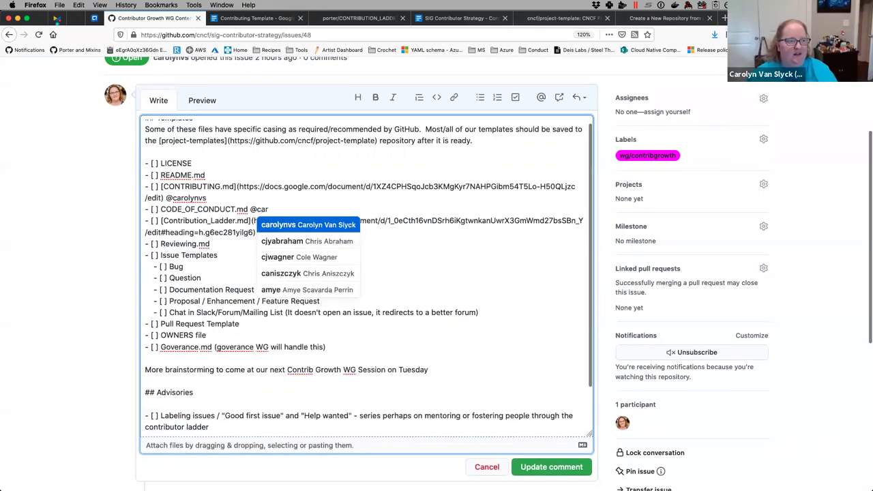
pyautogui.press('Return')
pyautogui.write('(default to ')
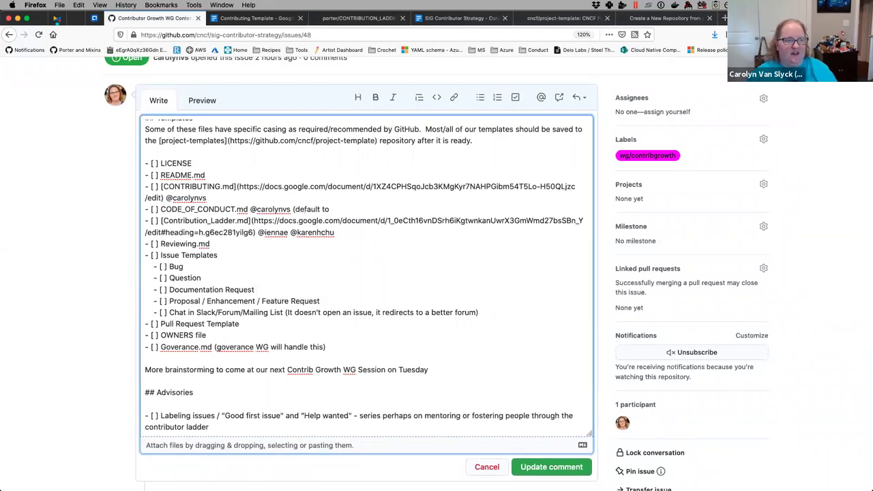
pyautogui.write('cncf one)')
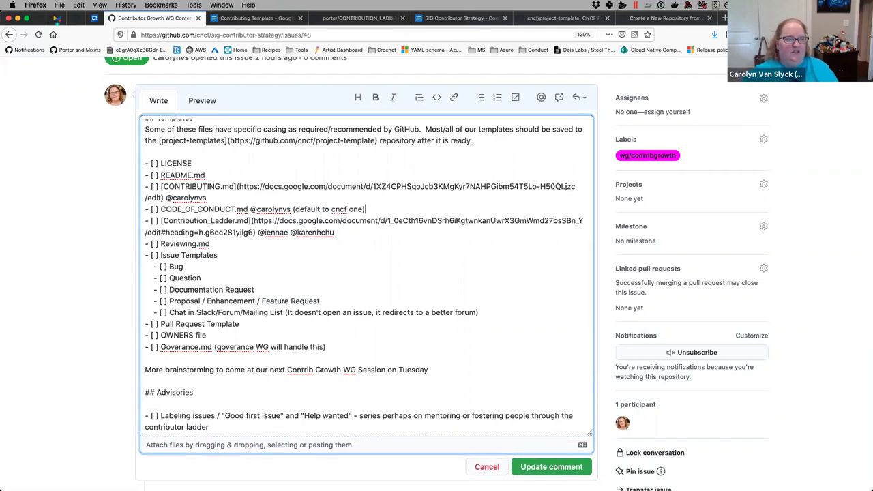
pyautogui.click(202, 100)
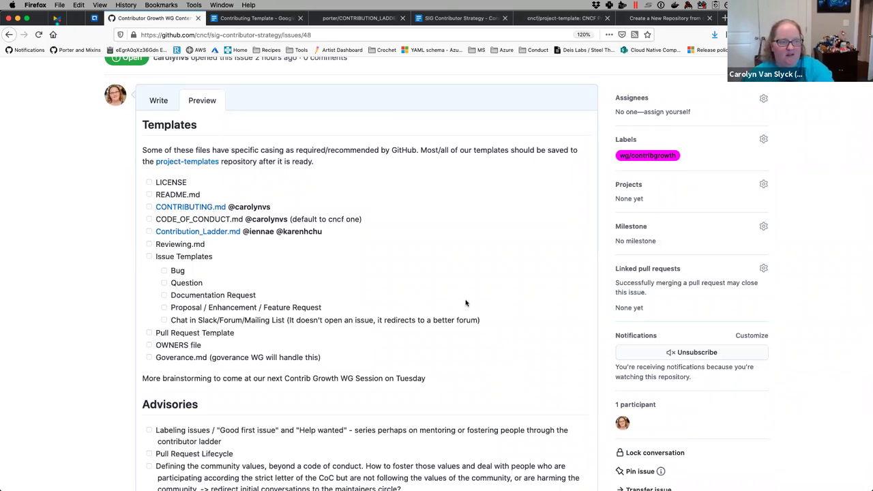
# - Save the issue description with its owner mentions via Update comment and review the published checklist
pyautogui.scroll(-5, 485, 352)
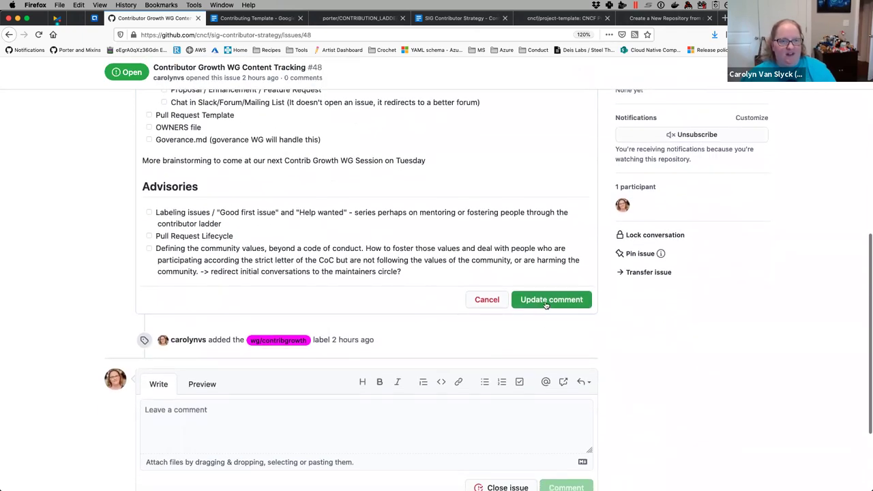
pyautogui.click(545, 301)
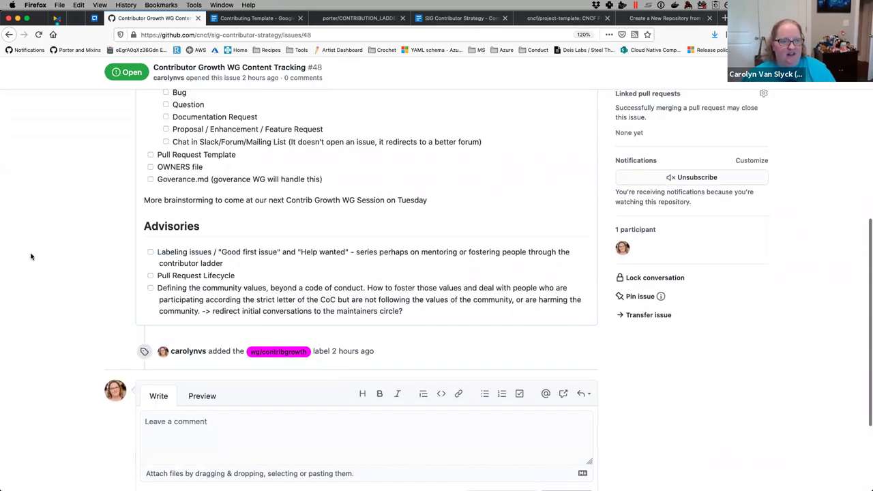
pyautogui.scroll(5, 31, 257)
pyautogui.scroll(-2, 31, 256)
pyautogui.scroll(-2, 31, 256)
pyautogui.scroll(3, 31, 256)
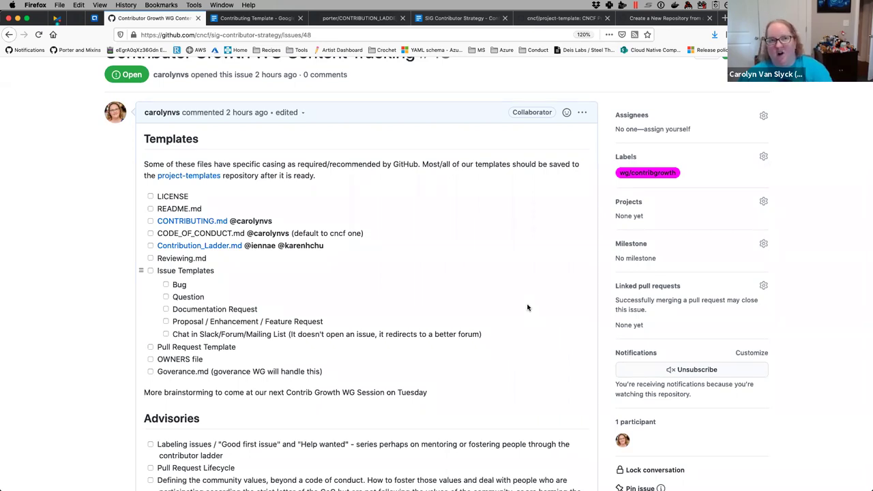
# - Go to the cncf/sig-contributor-strategy repository via the address bar and open its contributor-growth folder
pyautogui.click(373, 23)
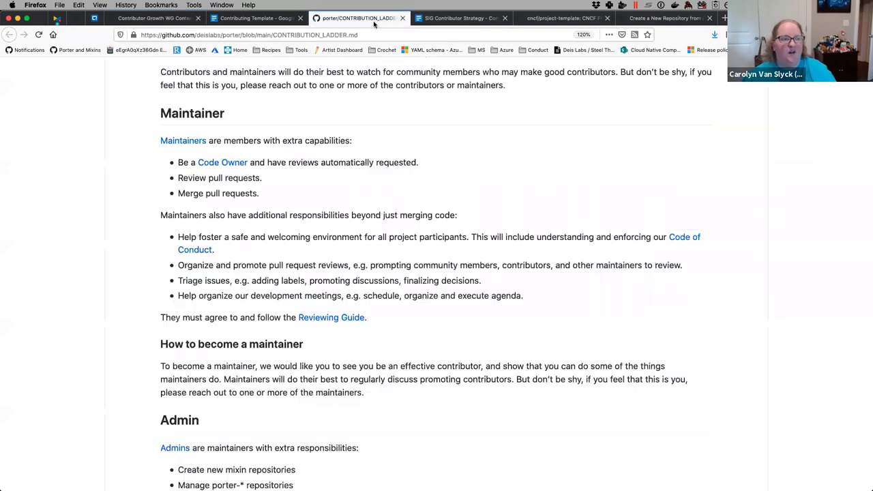
pyautogui.press('super+l')
pyautogui.write('sig-c')
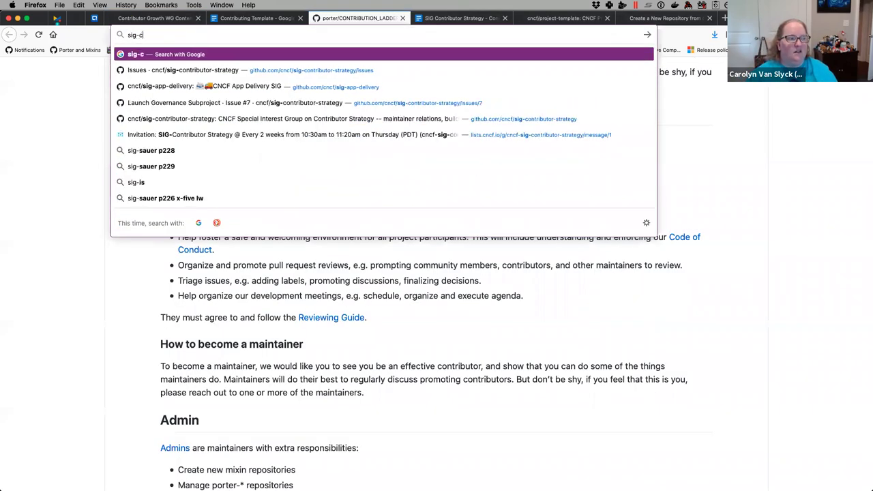
pyautogui.press('Down')
pyautogui.press('Return')
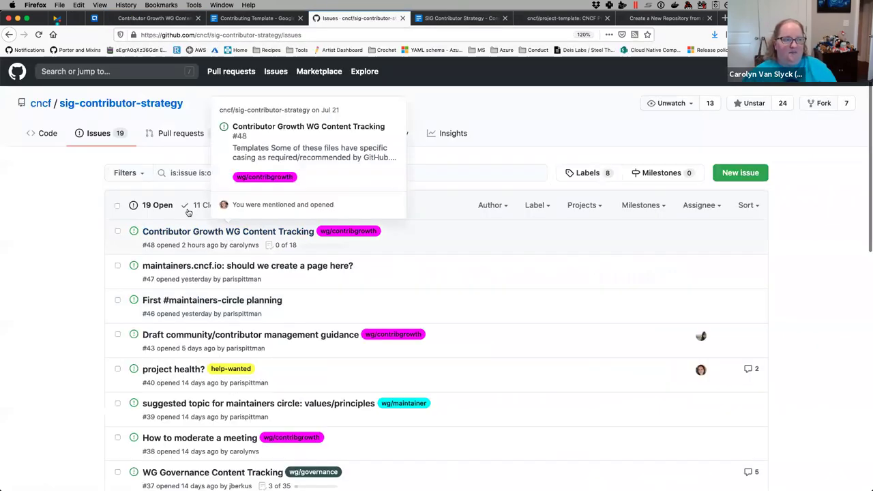
pyautogui.click(61, 138)
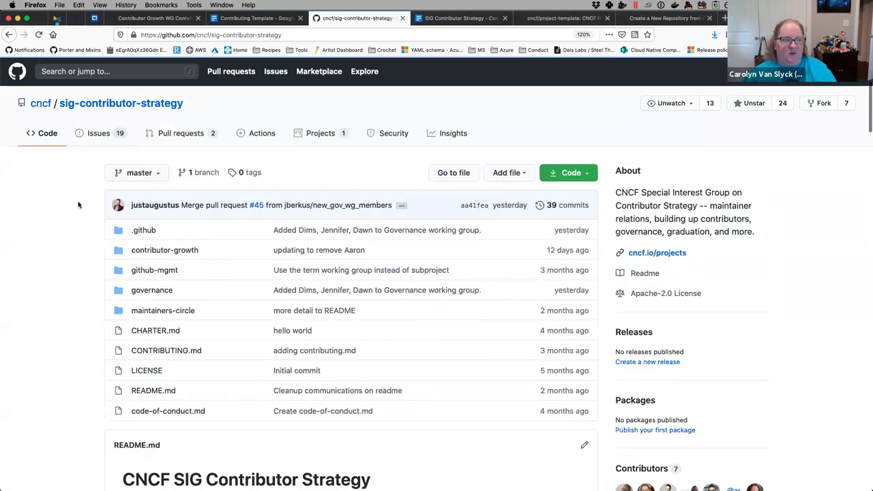
pyautogui.click(164, 250)
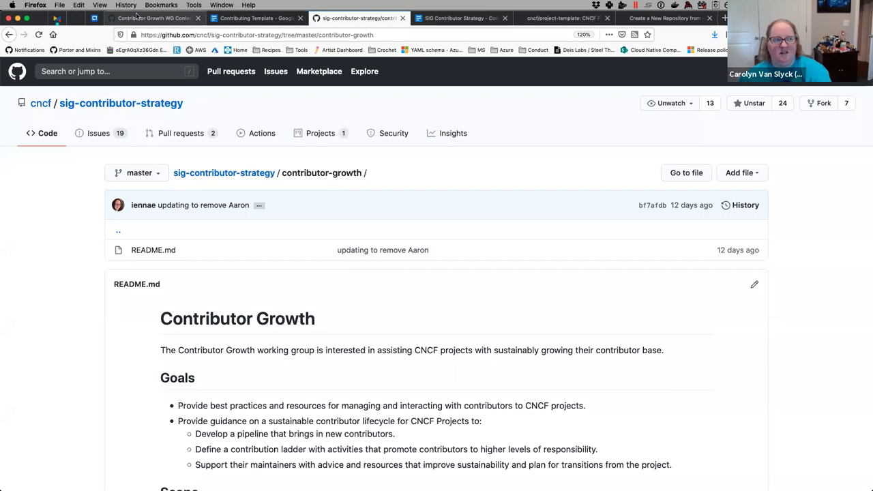
# - Glance at the Contributing Template document, then return to the issue #48 page
pyautogui.click(232, 18)
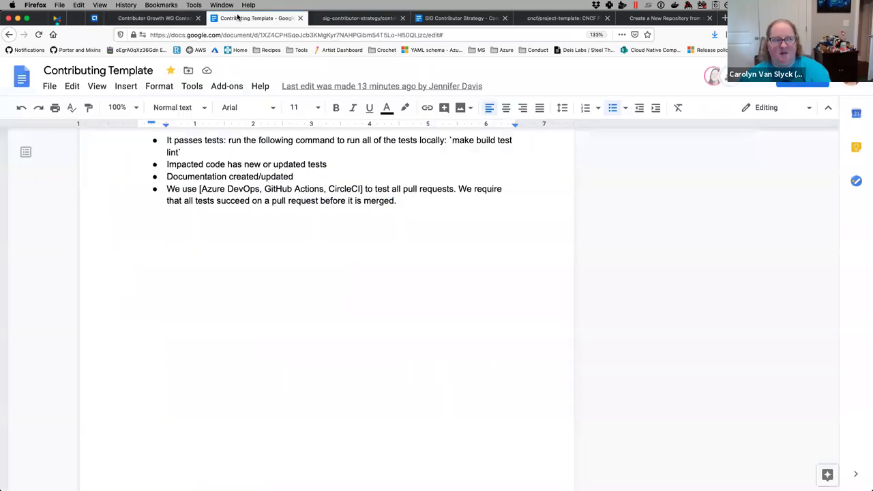
pyautogui.click(165, 19)
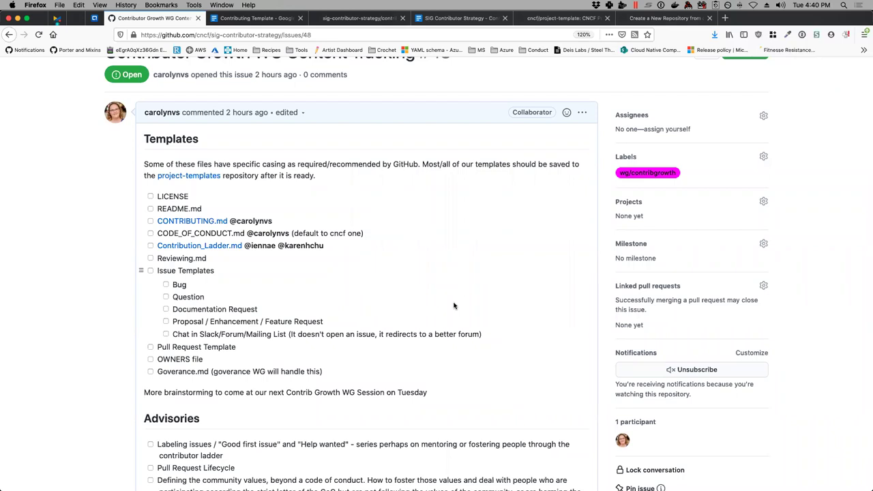
# - View the cncf/project-template repository's .github folder, LICENSE and README, then go to the Contributing Template document
pyautogui.click(563, 18)
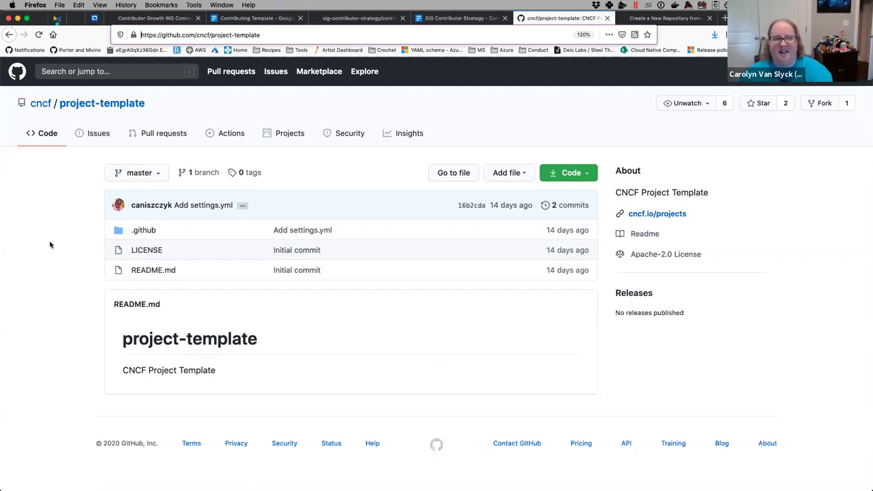
pyautogui.click(253, 18)
pyautogui.scroll(10, 323, 269)
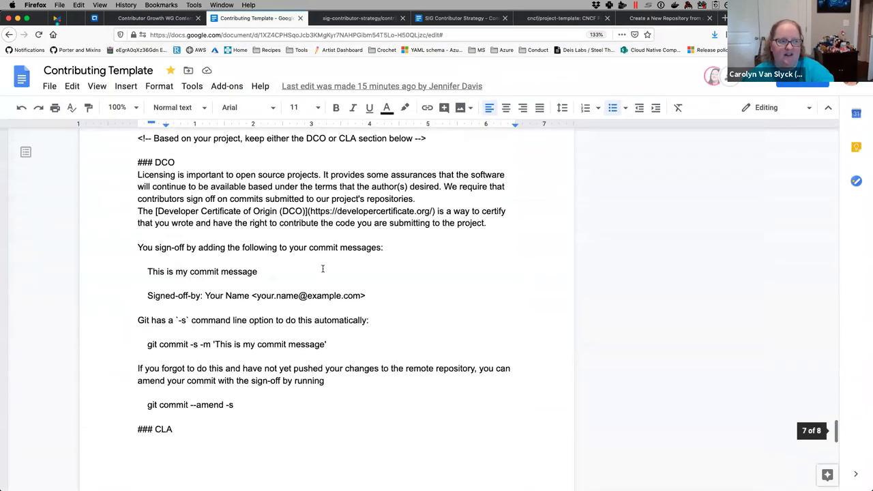
pyautogui.scroll(-5, 322, 268)
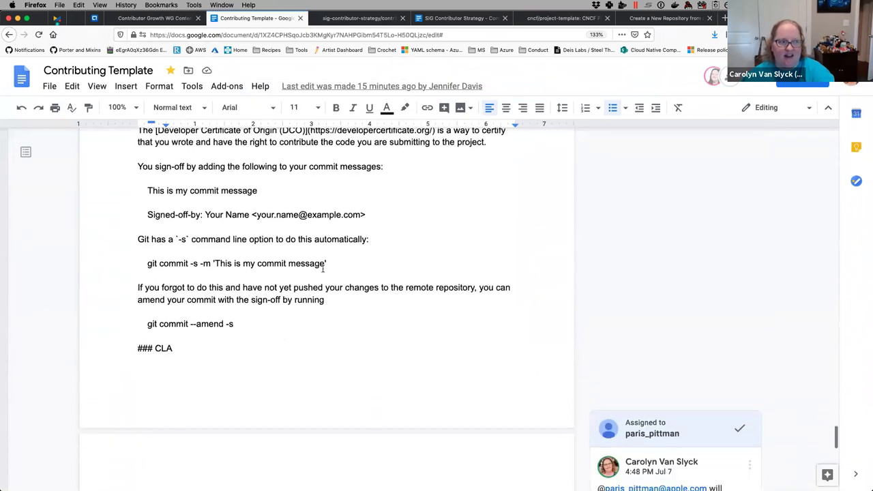
pyautogui.scroll(3, 322, 268)
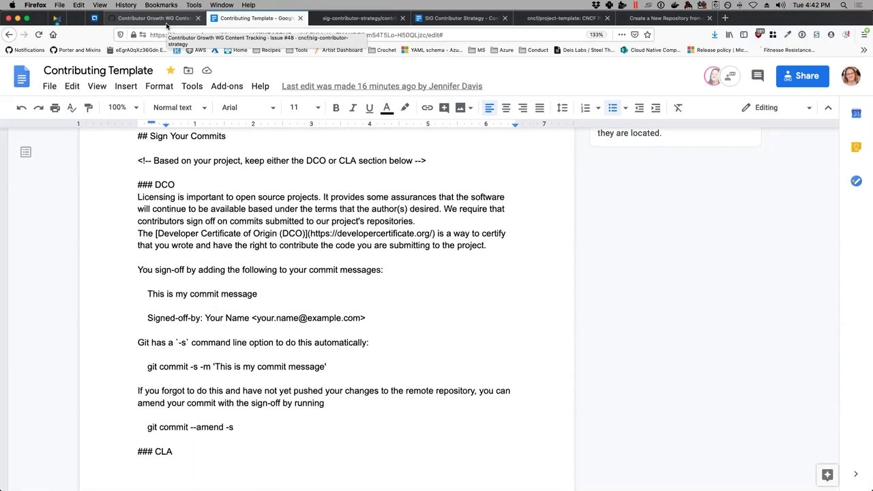
# - Return to issue #48, Contributor Growth WG Content Tracking, and its Templates and Advisories checklists
pyautogui.click(167, 22)
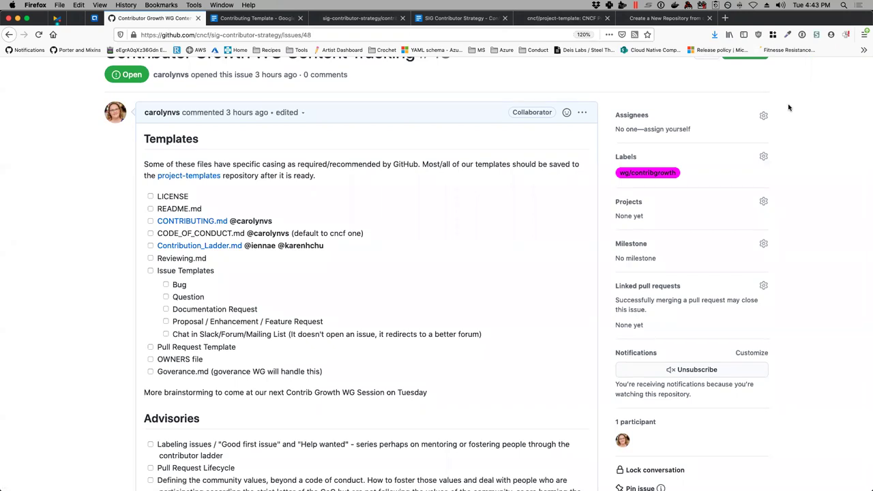
pyautogui.click(725, 18)
pyautogui.write('o')
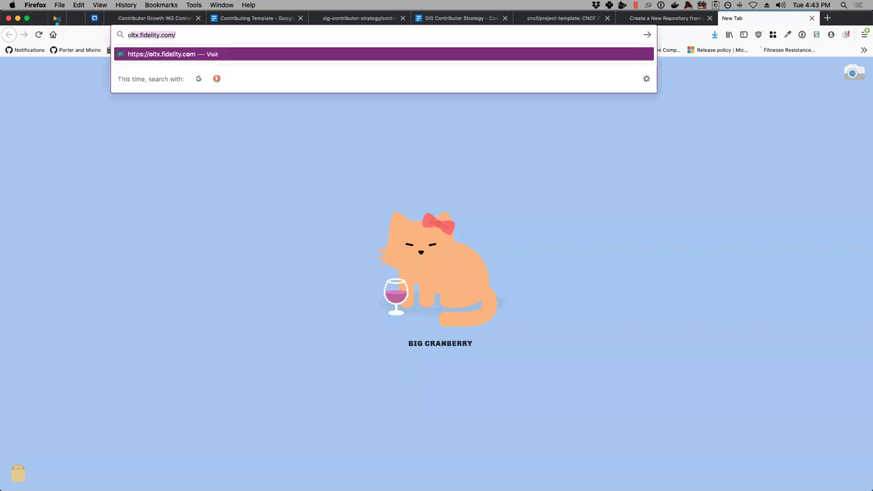
pyautogui.write('perator framewor')
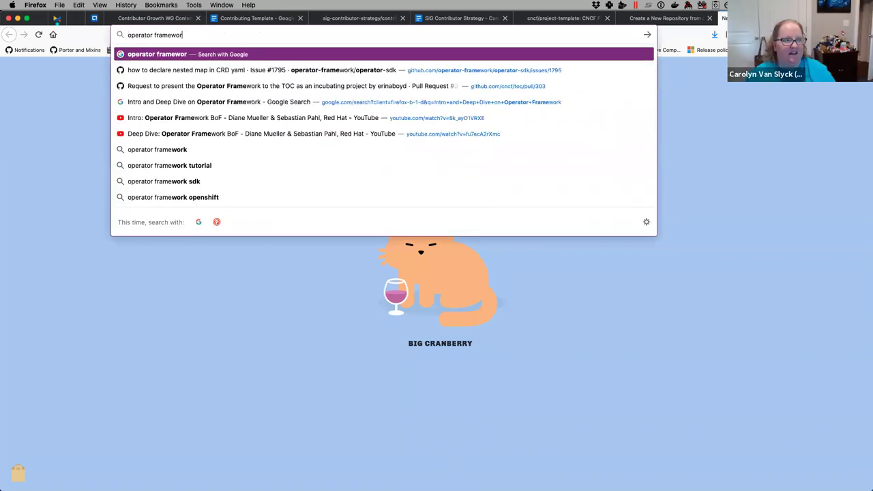
pyautogui.write('k')
pyautogui.press('Return')
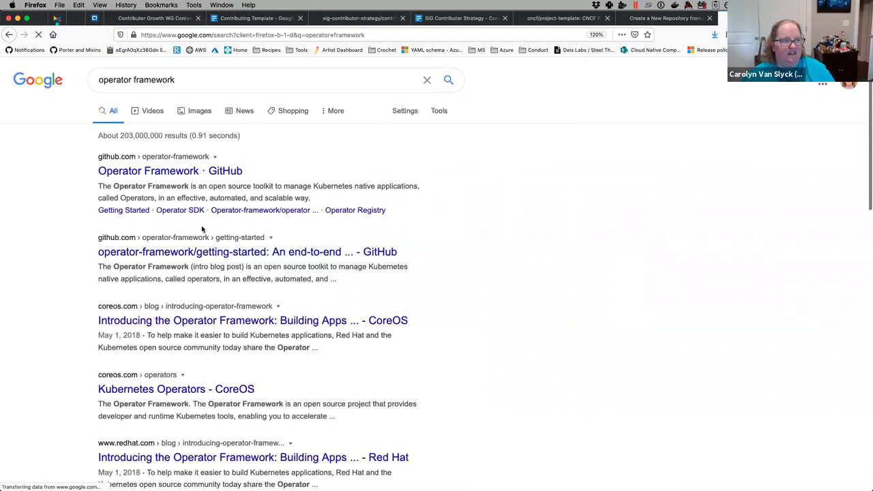
pyautogui.click(195, 172)
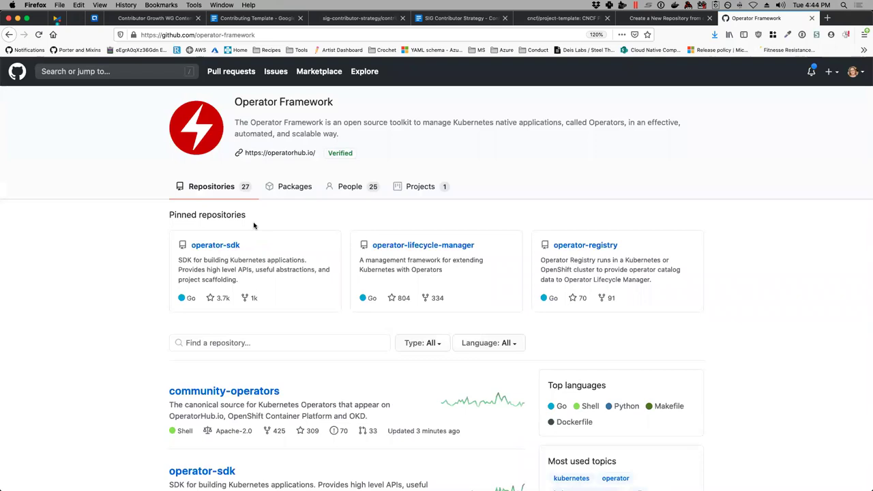
pyautogui.scroll(-5, 254, 225)
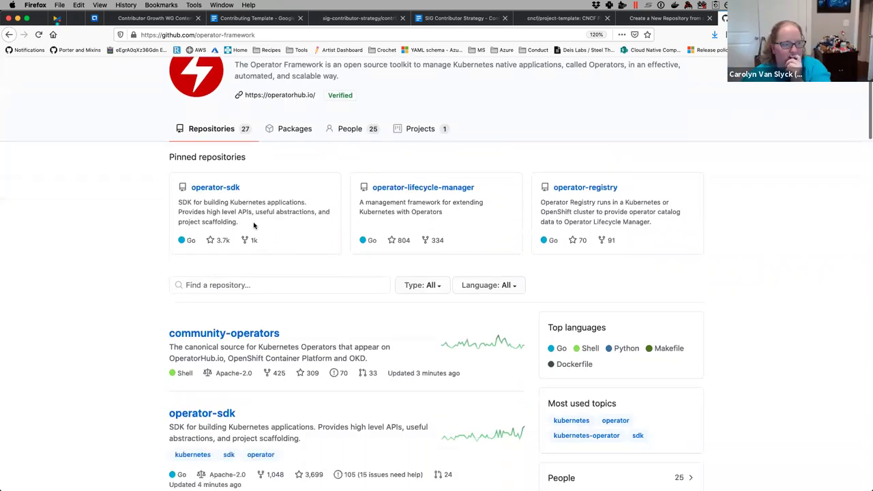
pyautogui.scroll(-3, 254, 225)
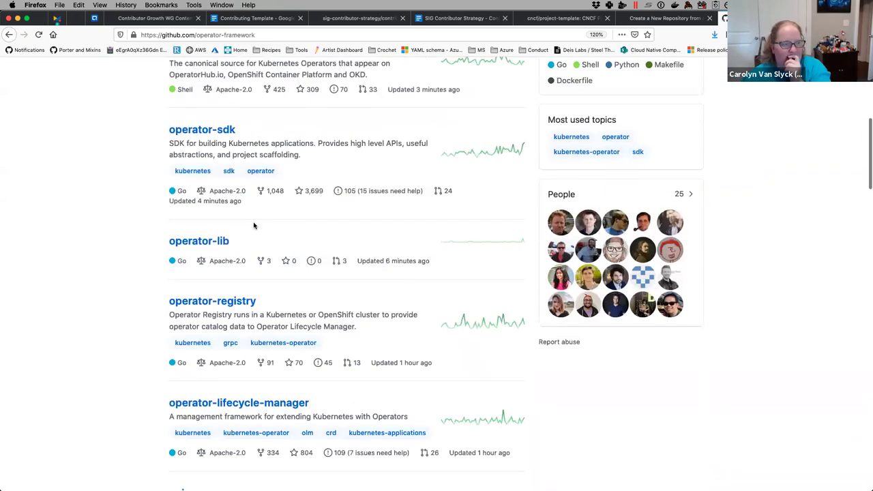
pyautogui.scroll(-8, 254, 225)
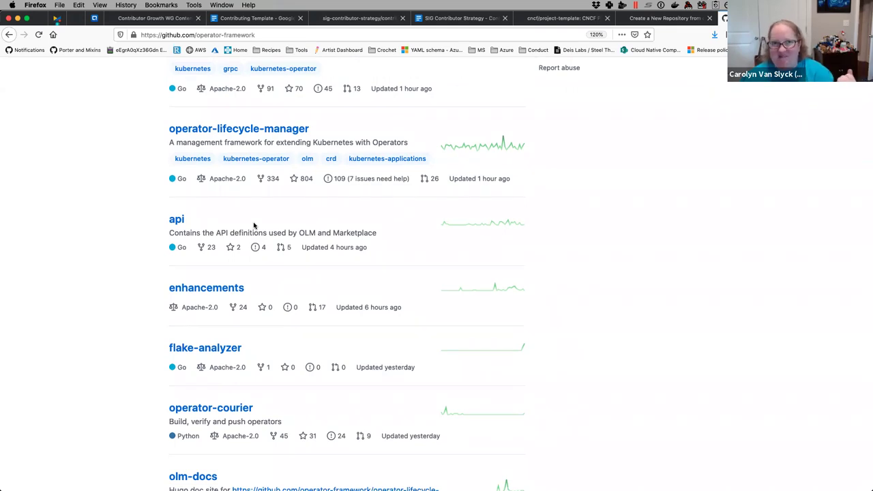
pyautogui.scroll(-4, 76, 315)
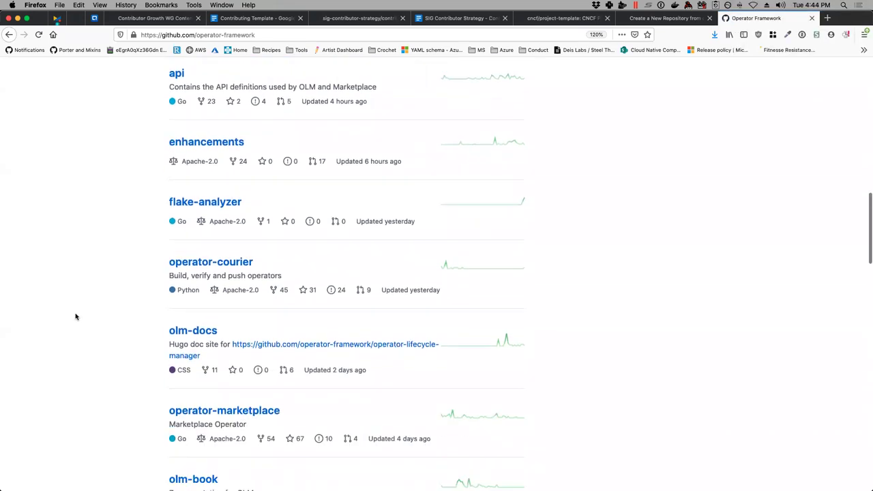
pyautogui.scroll(8, 76, 315)
pyautogui.scroll(5, 76, 316)
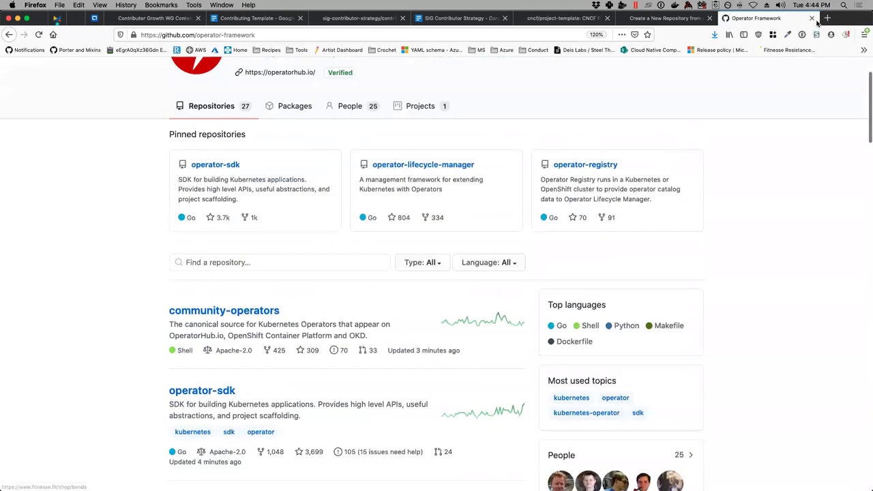
pyautogui.click(153, 18)
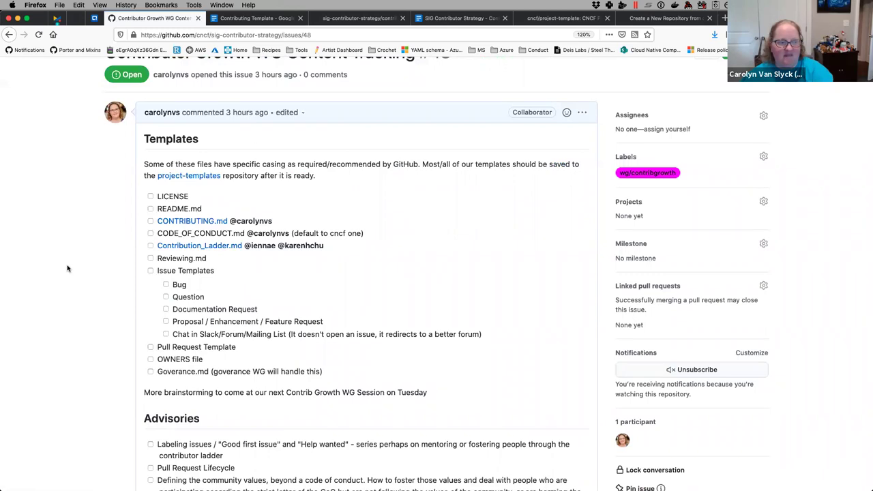
pyautogui.scroll(-8, 273, 347)
pyautogui.scroll(10, 274, 345)
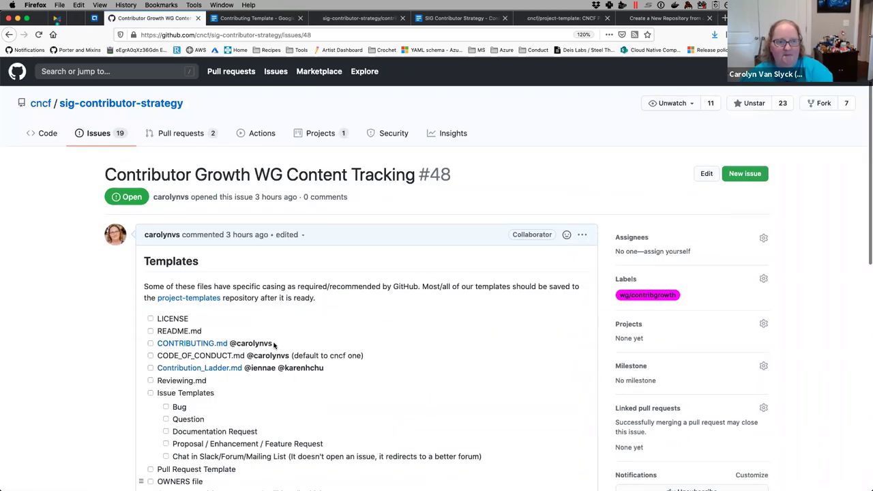